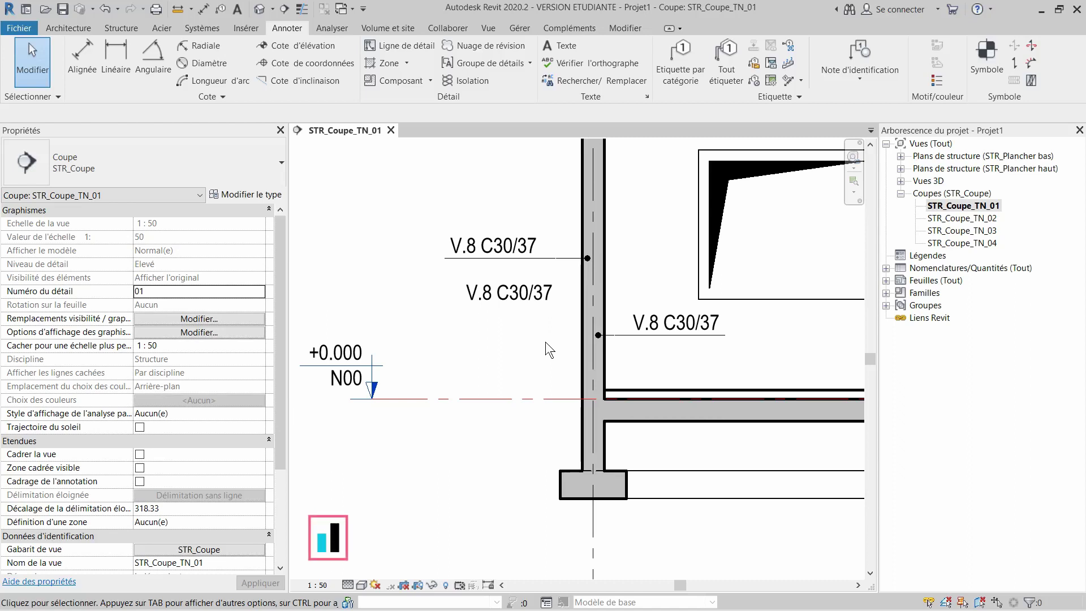
Step: Move the upper V.8 C30/37 wall tag on the wall's outer side up and slightly left, so its leader is angled
{"action": "middle_click_drag", "start_coordinate": [594, 330], "coordinate": [522, 342]}
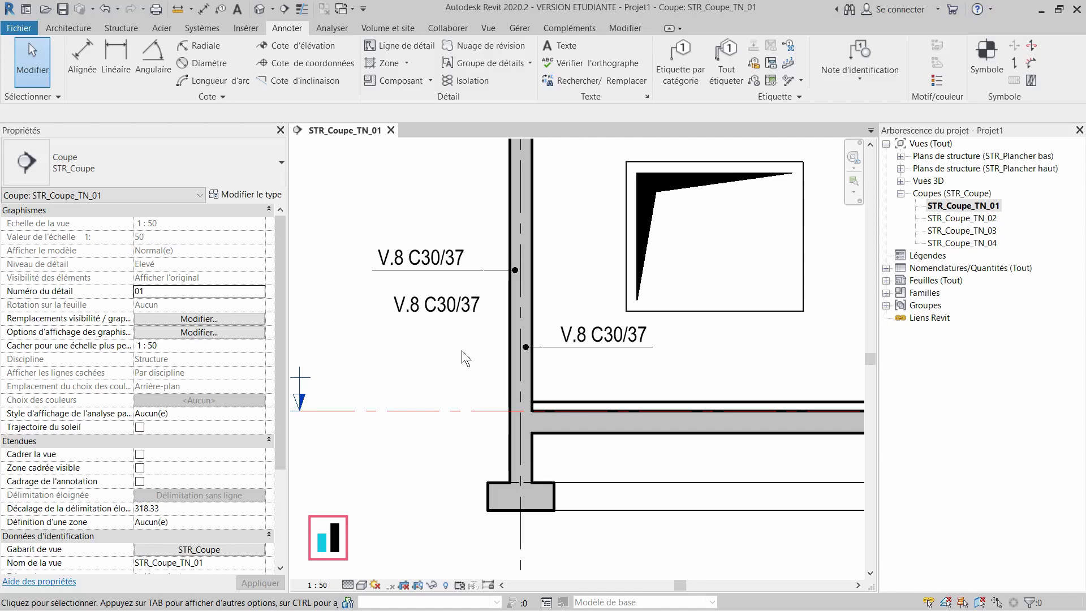
{"action": "left_click", "coordinate": [433, 260]}
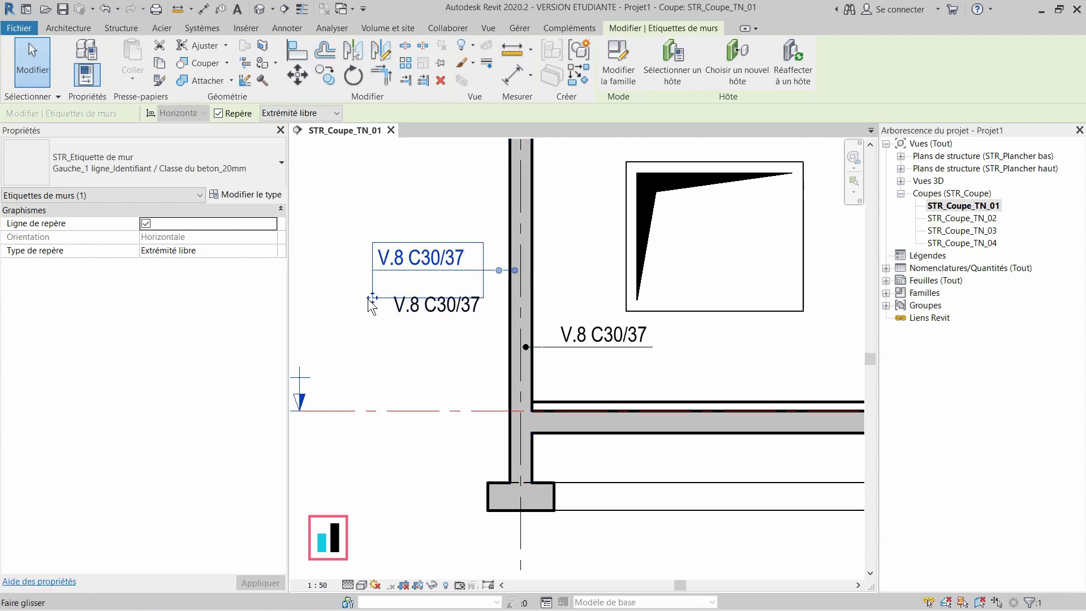
{"action": "left_click_drag", "start_coordinate": [372, 297], "coordinate": [353, 227]}
{"action": "left_click", "coordinate": [449, 378]}
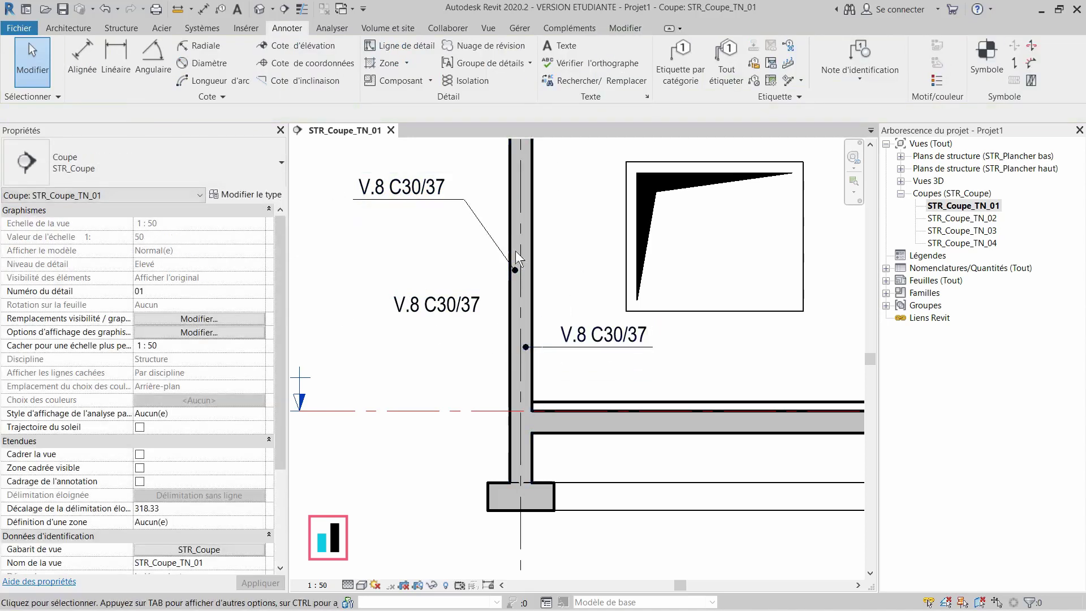
Step: Change the leaderless wall tag to type Gauche_1 ligne_Identifiant / Classe du beton_20mm and move it farther left of the wall
{"action": "left_click", "coordinate": [605, 337]}
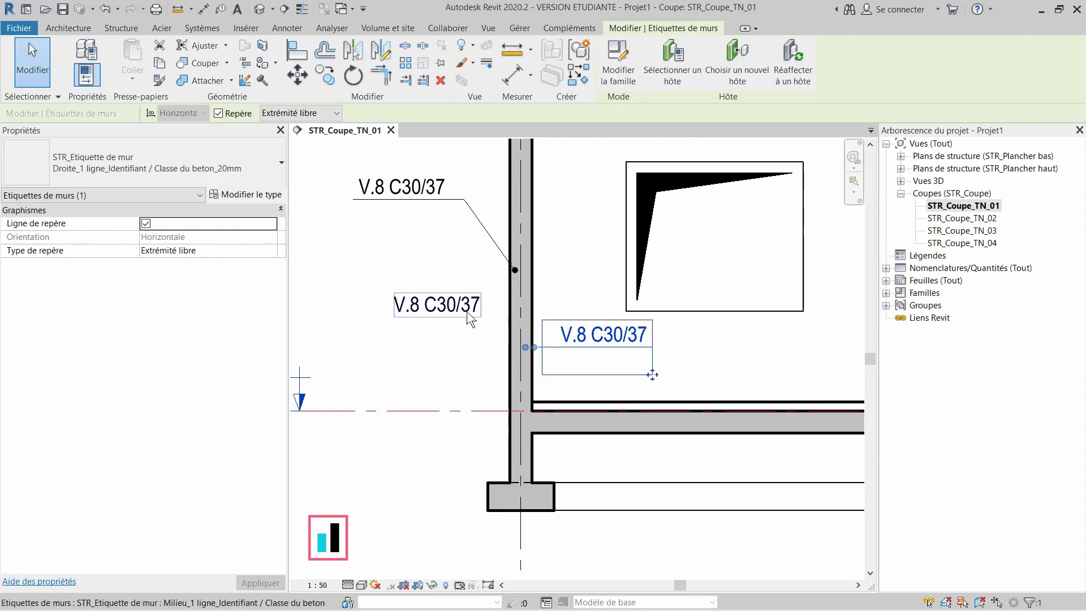
{"action": "left_click", "coordinate": [438, 331]}
{"action": "left_click", "coordinate": [150, 170]}
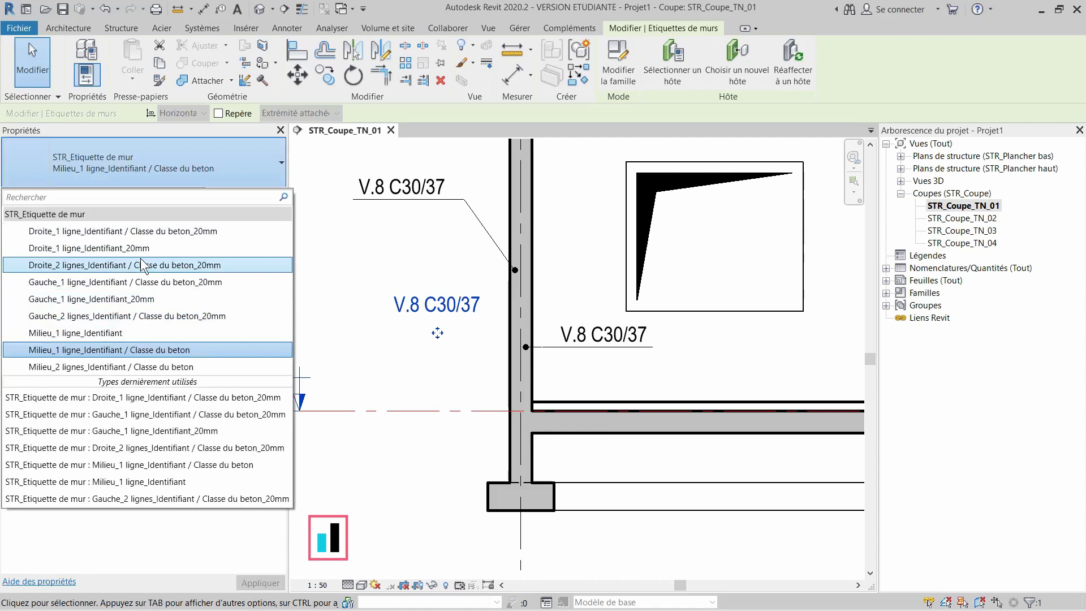
{"action": "left_click", "coordinate": [120, 282]}
{"action": "left_click_drag", "start_coordinate": [437, 332], "coordinate": [340, 333]}
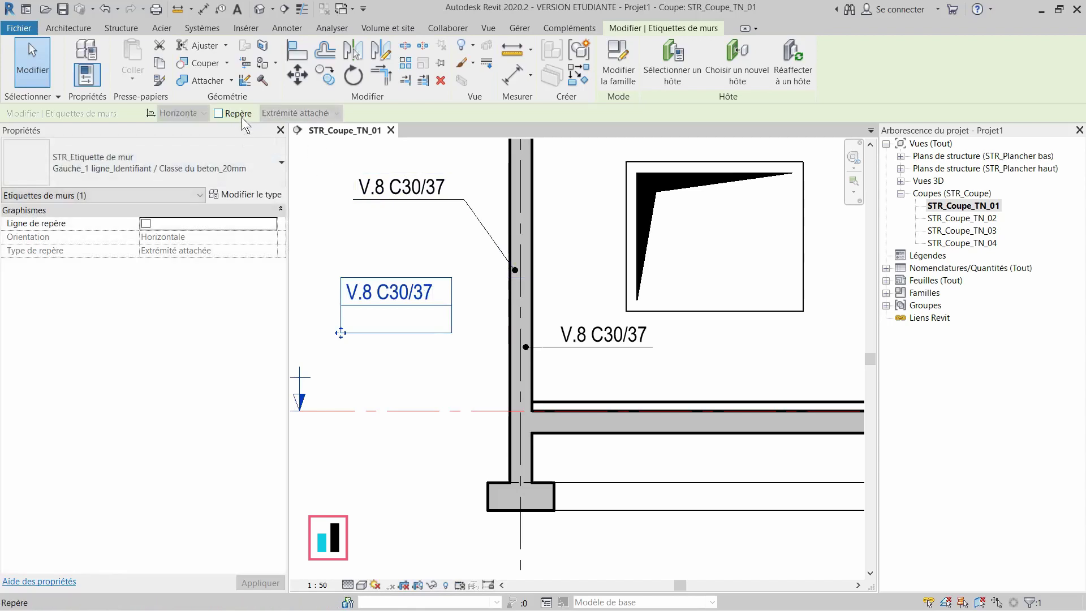
Step: Give this wall tag a leader with a free end (Extrémité libre) and place the end inside the wall, level with the tag line
{"action": "left_click", "coordinate": [242, 115]}
{"action": "left_click", "coordinate": [288, 113]}
{"action": "left_click", "coordinate": [298, 138]}
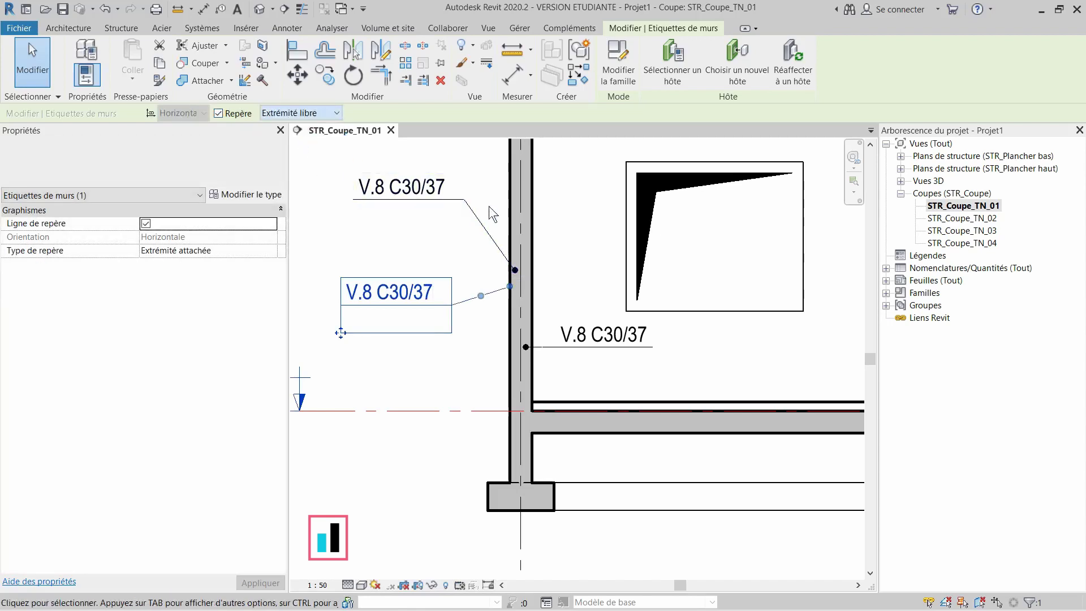
{"action": "left_click_drag", "start_coordinate": [509, 287], "coordinate": [515, 305]}
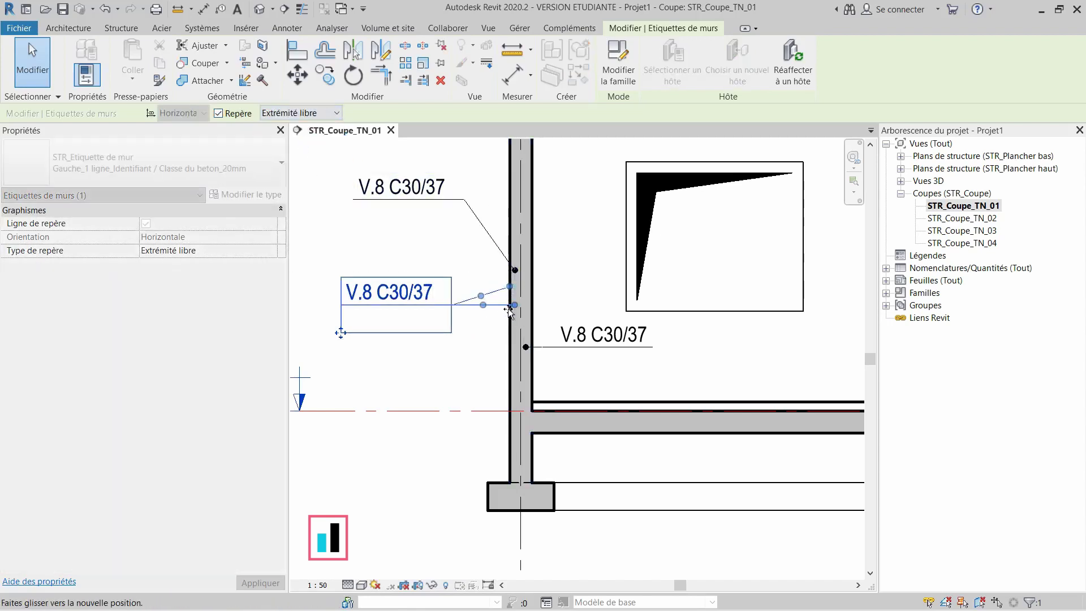
{"action": "key", "text": "Escape"}
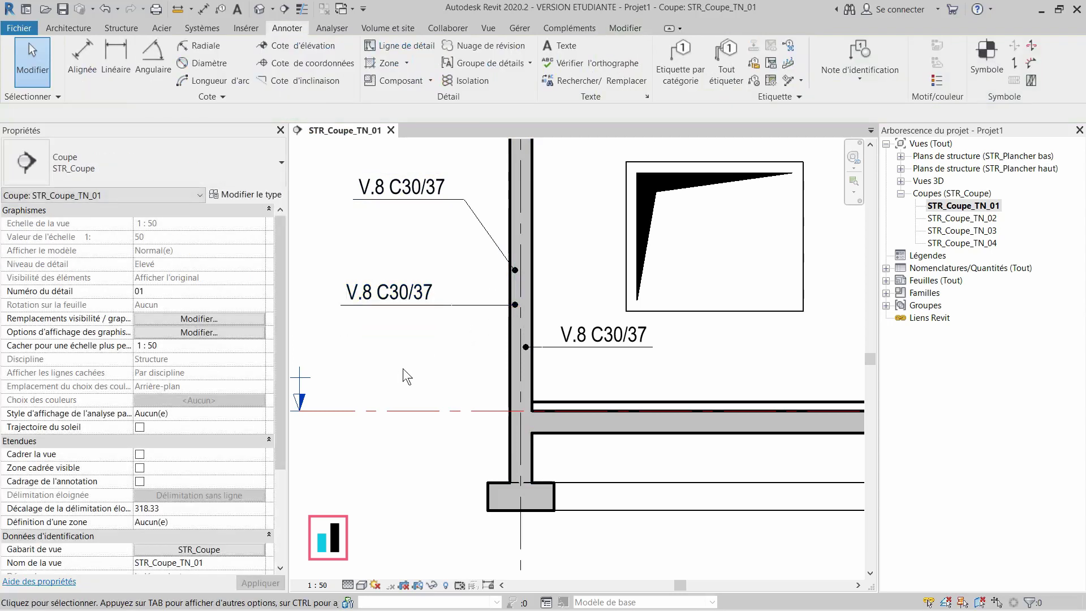
Step: Create a new family from the Annotation générique métrique.rft template in the Annotations folder
{"action": "left_click", "coordinate": [25, 31]}
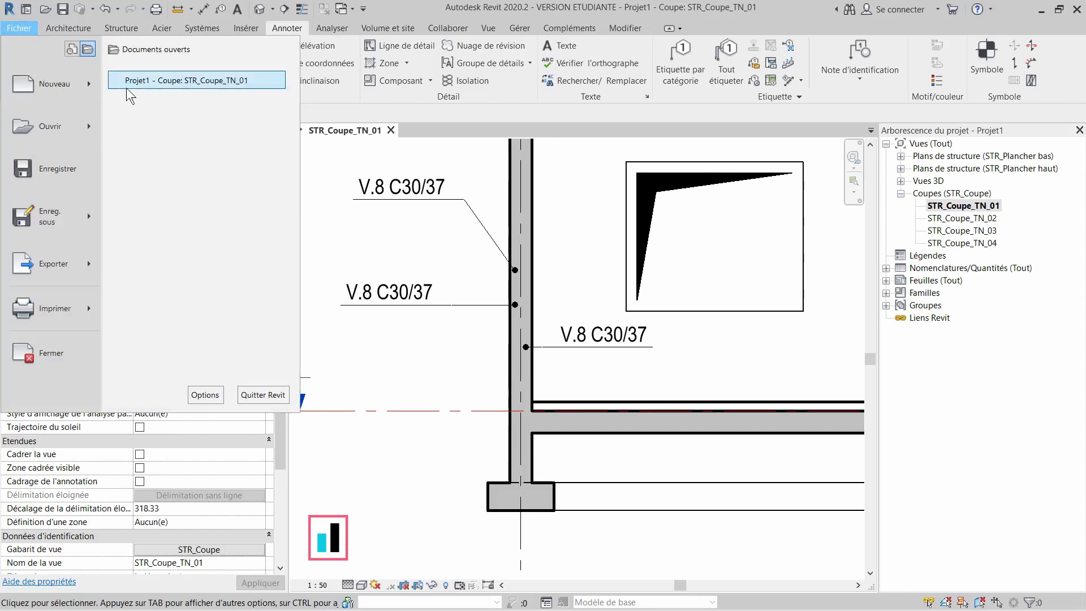
{"action": "mouse_move", "coordinate": [95, 83]}
{"action": "left_click", "coordinate": [164, 128]}
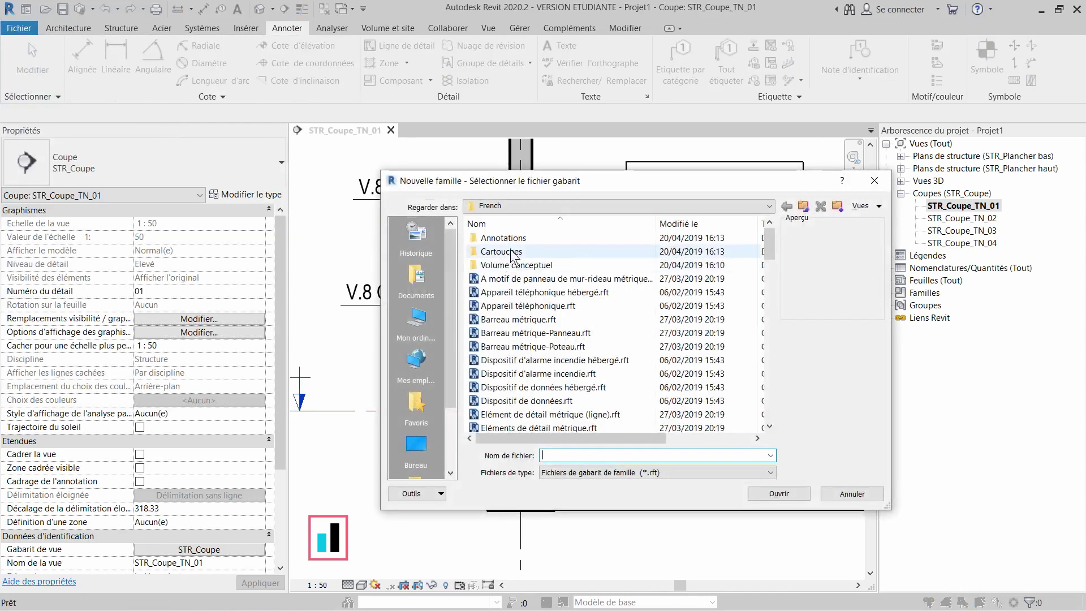
{"action": "double_click", "coordinate": [511, 238]}
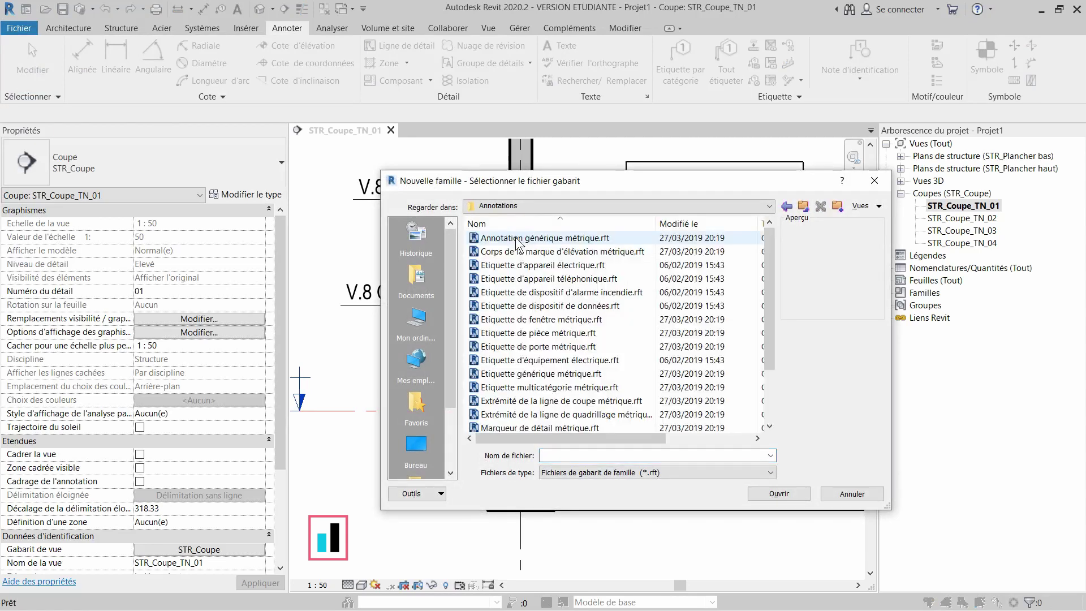
{"action": "left_click", "coordinate": [518, 239]}
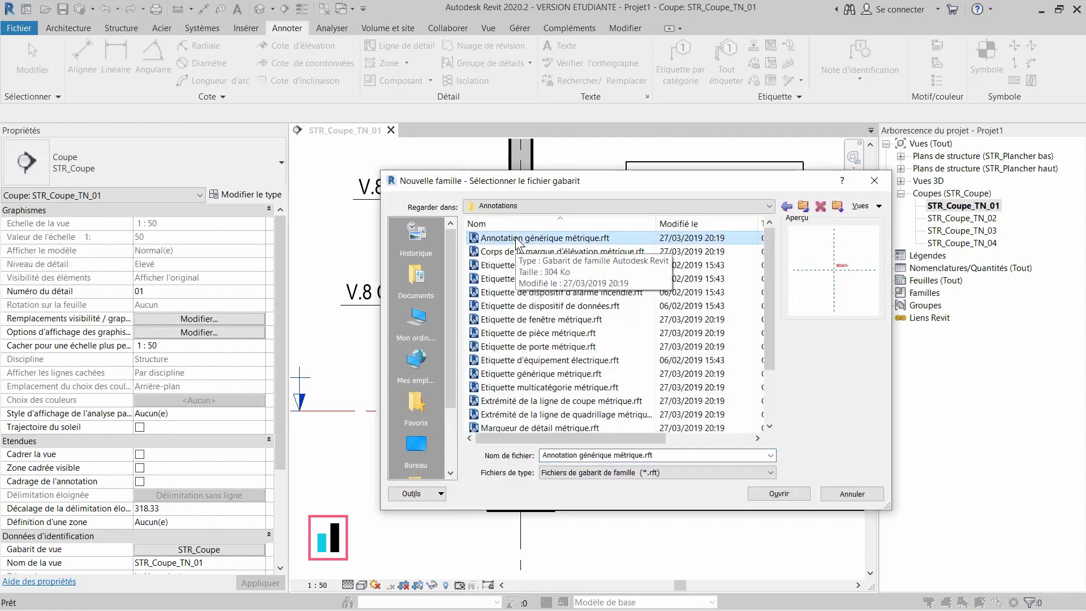
{"action": "left_click", "coordinate": [786, 497]}
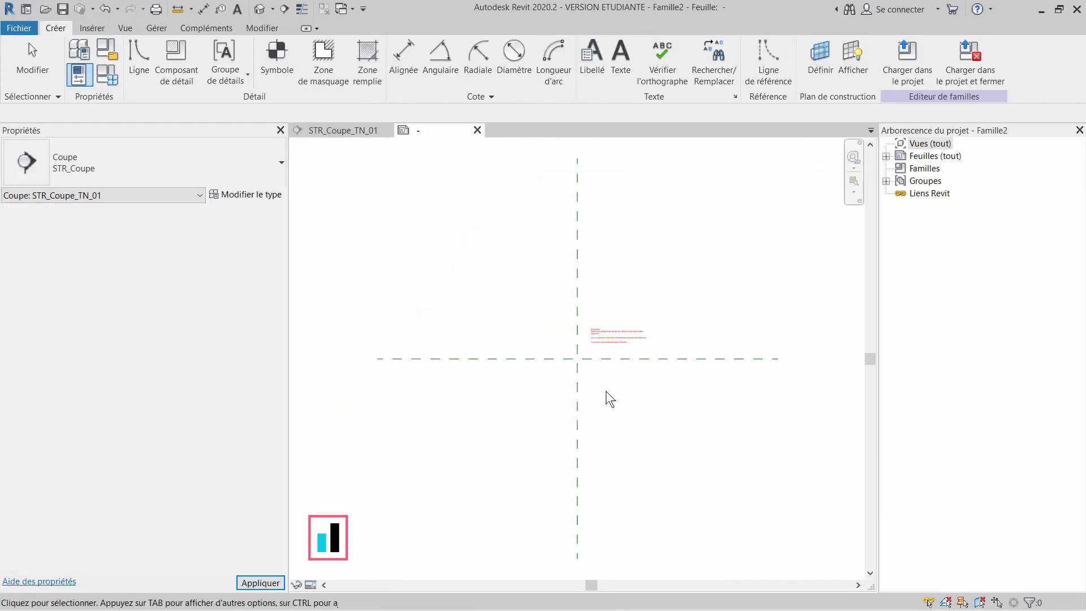
Step: Delete the template's remark text near the intersection of the reference planes
{"action": "scroll", "coordinate": [592, 327], "scroll_direction": "up", "scroll_amount": 2}
{"action": "left_click", "coordinate": [605, 301]}
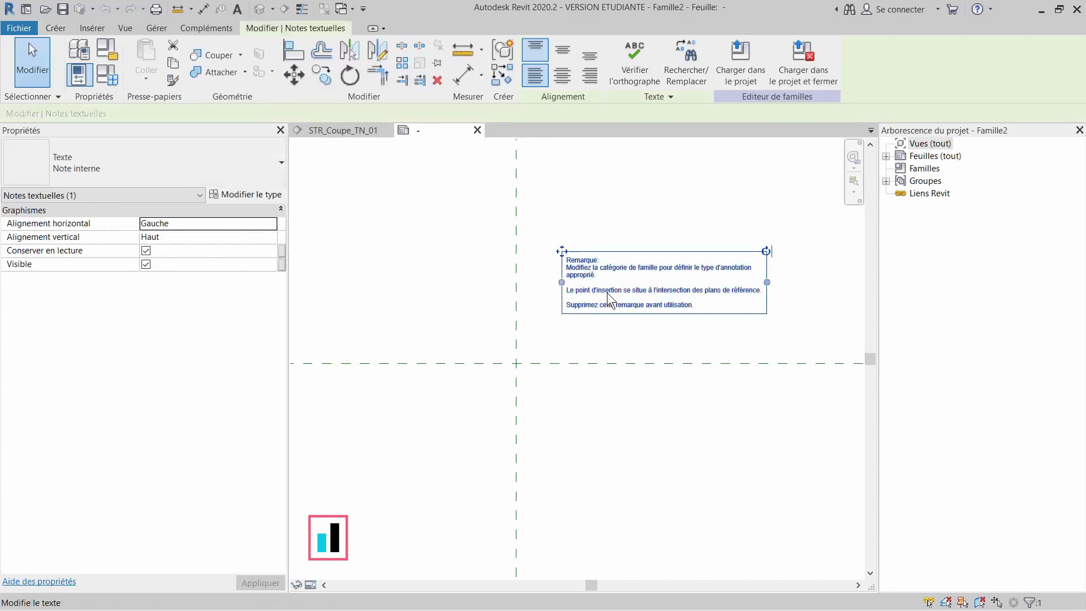
{"action": "key", "text": "Delete"}
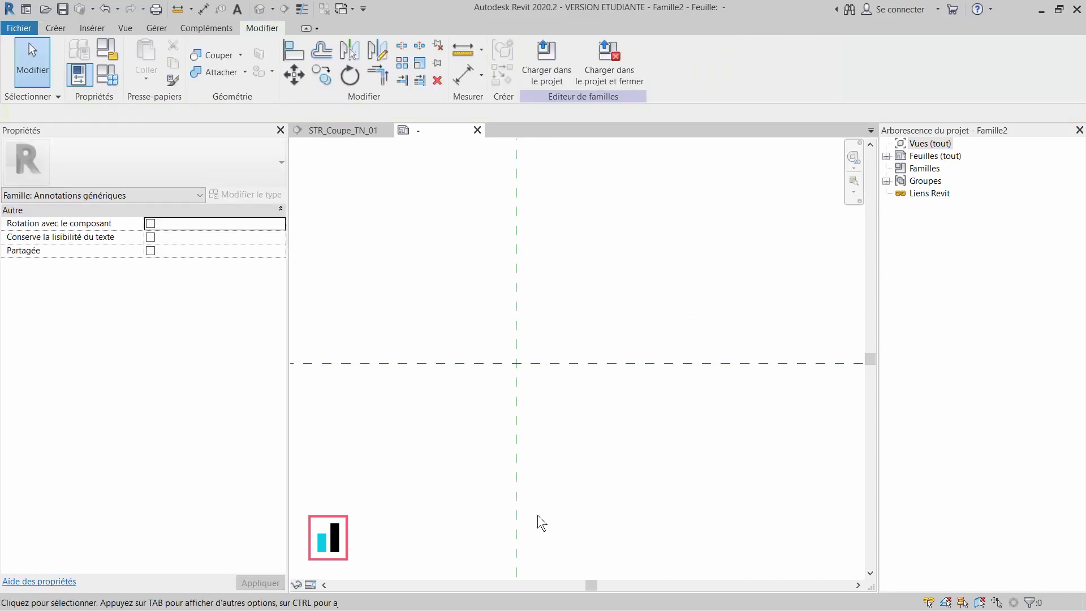
Step: Set the family category to Etiquettes de murs and enable rotation with the component
{"action": "middle_click_drag", "start_coordinate": [578, 420], "coordinate": [572, 400]}
{"action": "left_click", "coordinate": [114, 46]}
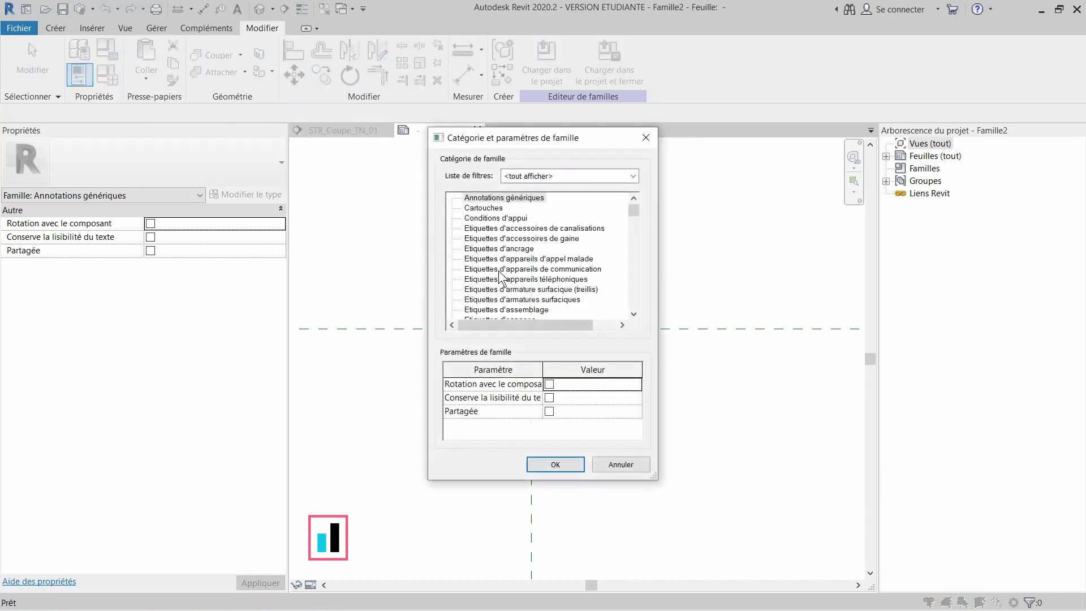
{"action": "scroll", "coordinate": [534, 264], "scroll_direction": "down", "scroll_amount": 2}
{"action": "scroll", "coordinate": [535, 270], "scroll_direction": "down", "scroll_amount": 1}
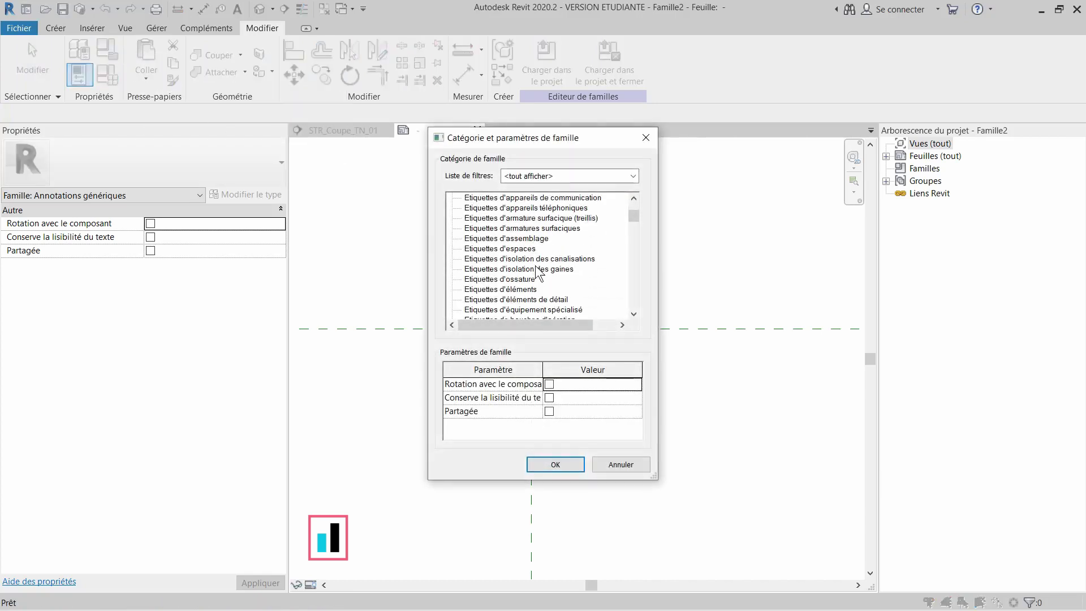
{"action": "scroll", "coordinate": [535, 271], "scroll_direction": "down", "scroll_amount": 1}
{"action": "scroll", "coordinate": [536, 271], "scroll_direction": "down", "scroll_amount": 9}
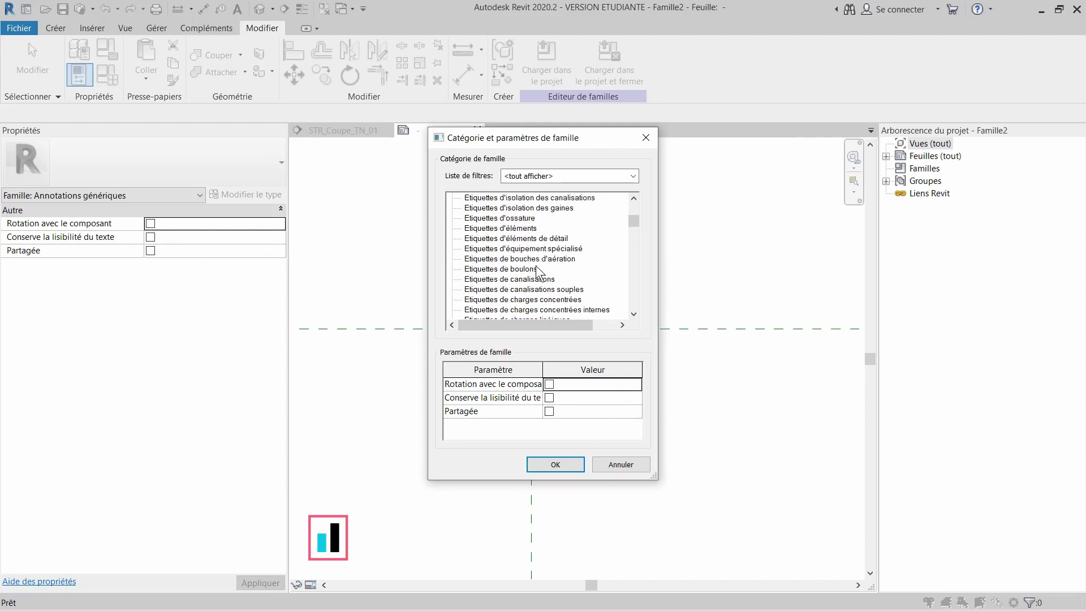
{"action": "scroll", "coordinate": [540, 270], "scroll_direction": "down", "scroll_amount": 3}
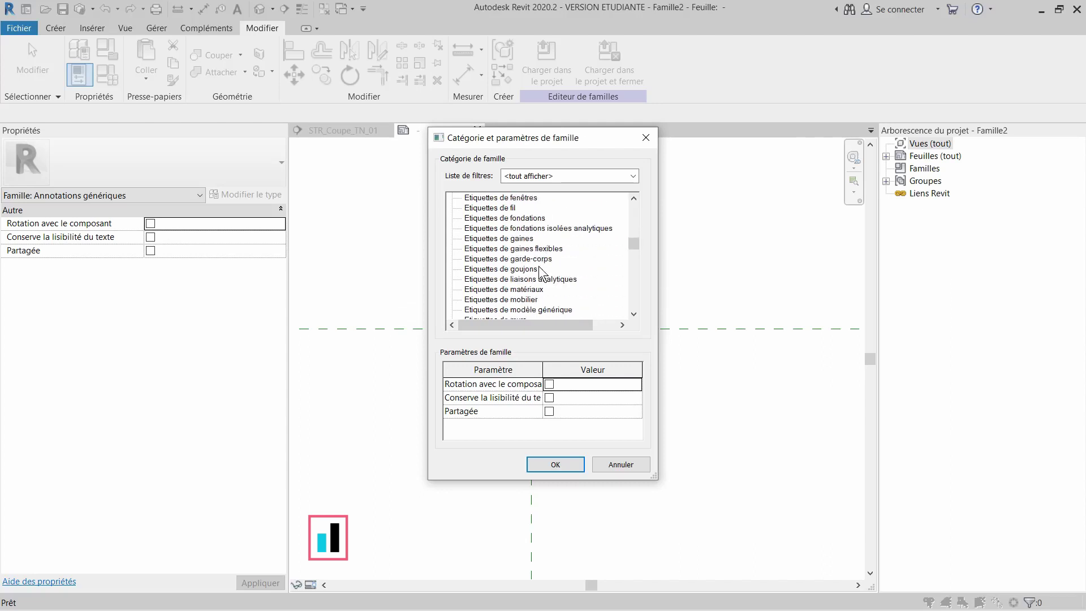
{"action": "left_click", "coordinate": [511, 260]}
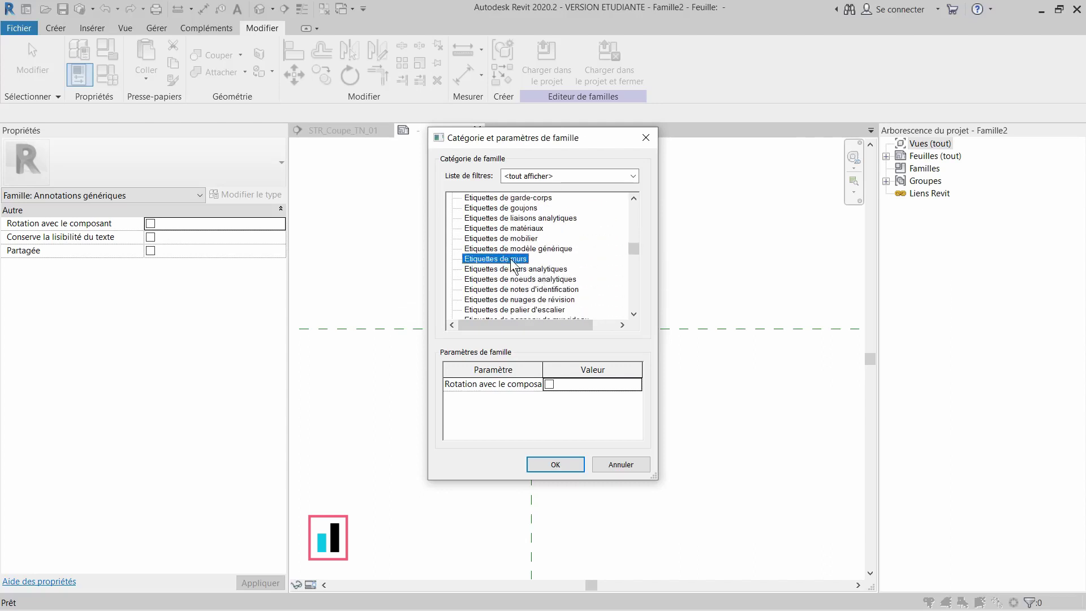
{"action": "left_click", "coordinate": [549, 383]}
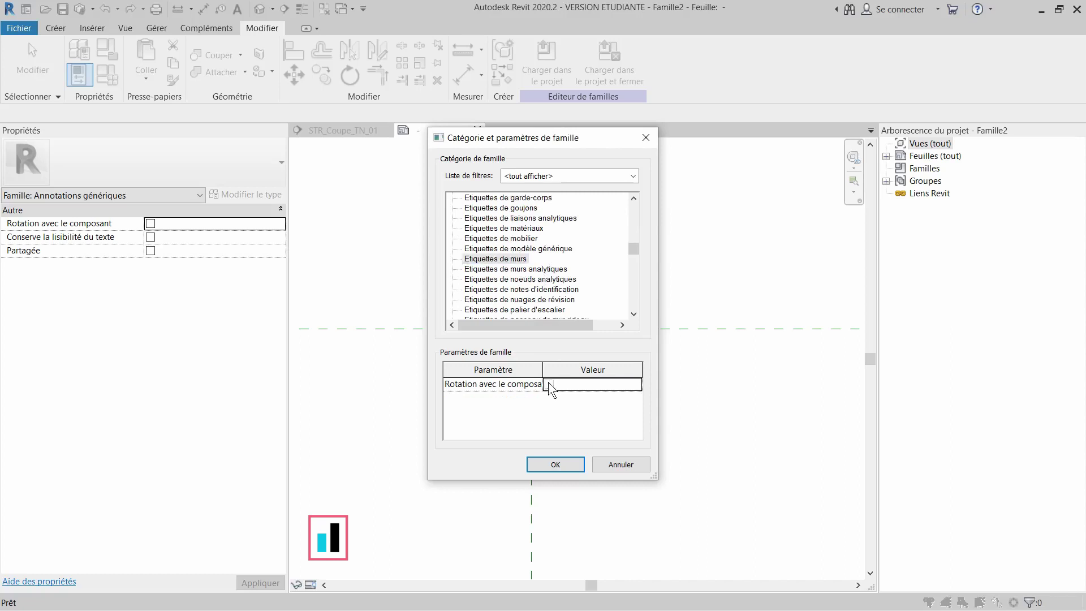
{"action": "left_click", "coordinate": [554, 463]}
Step: Draw a rectangle of about 50 by 20 with <Lignes invisibles> lines, below and left of the reference plane intersection
{"action": "middle_click_drag", "start_coordinate": [579, 361], "coordinate": [632, 377]}
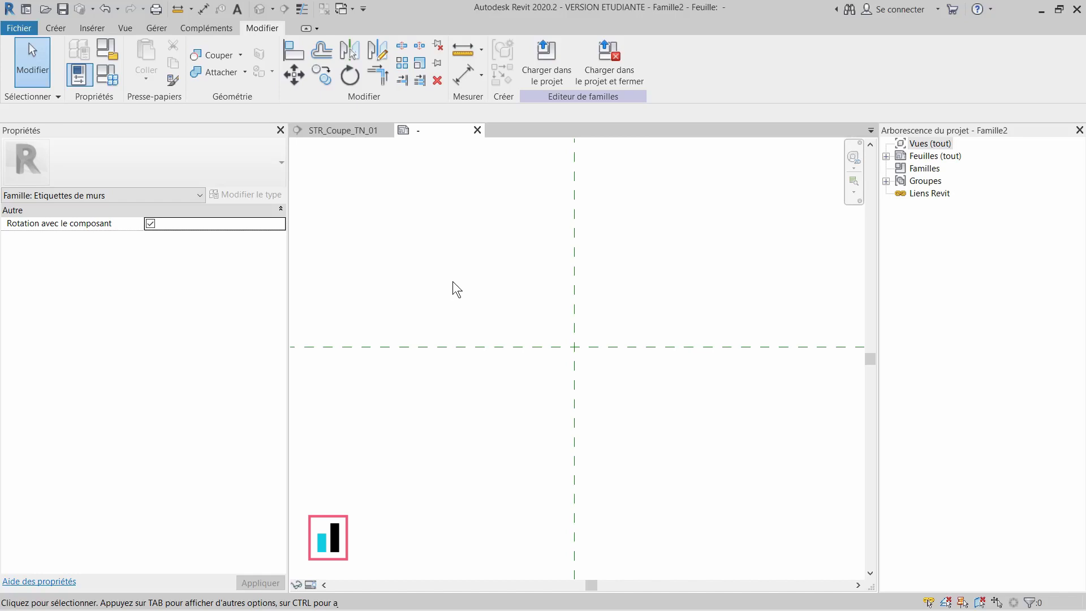
{"action": "left_click", "coordinate": [53, 28]}
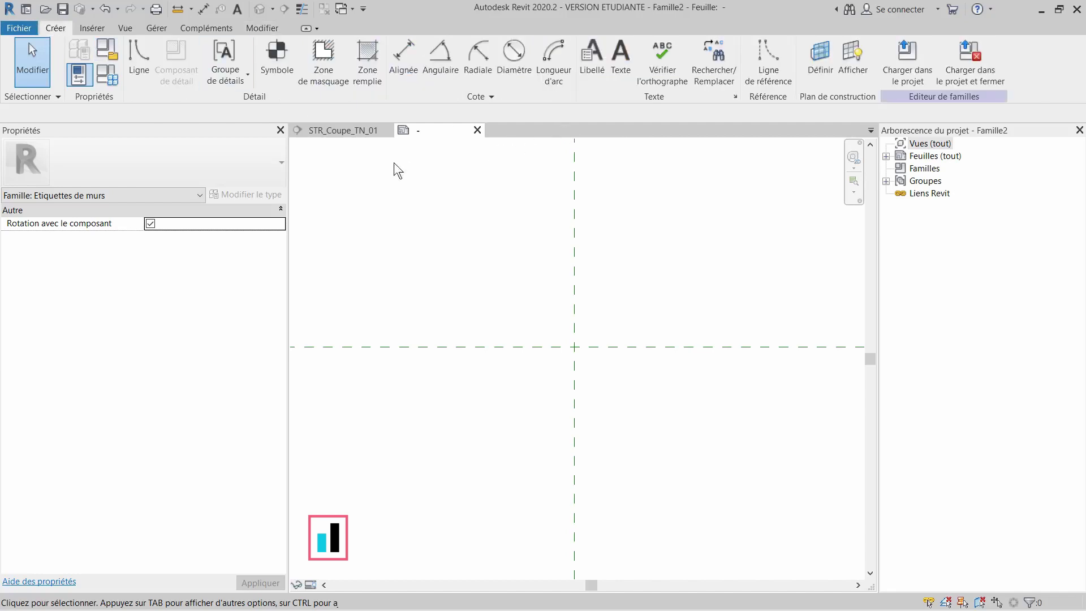
{"action": "left_click", "coordinate": [140, 69]}
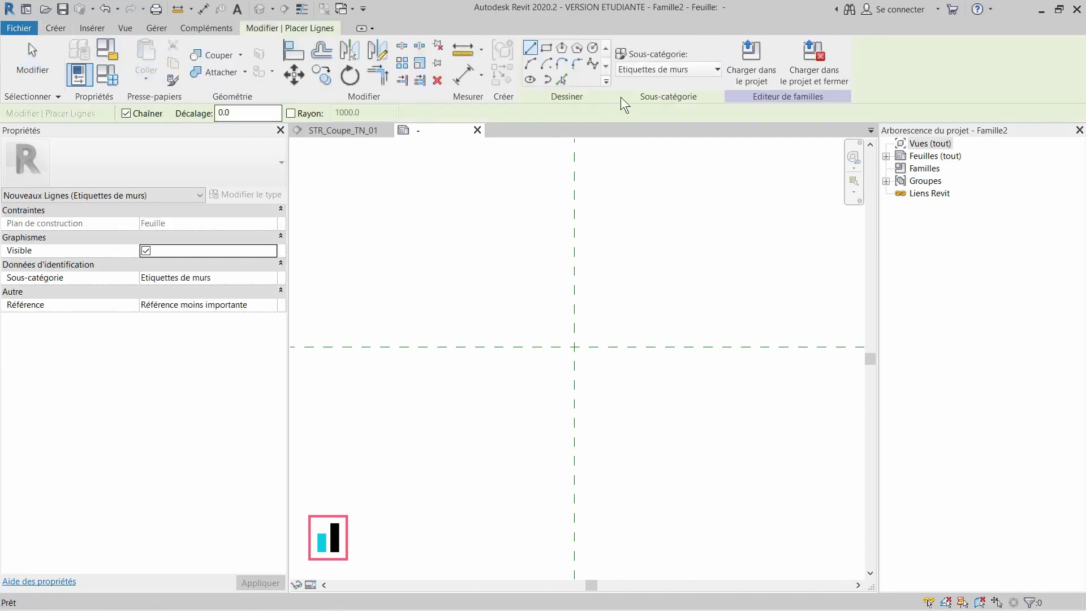
{"action": "left_click", "coordinate": [658, 74]}
{"action": "left_click", "coordinate": [653, 101]}
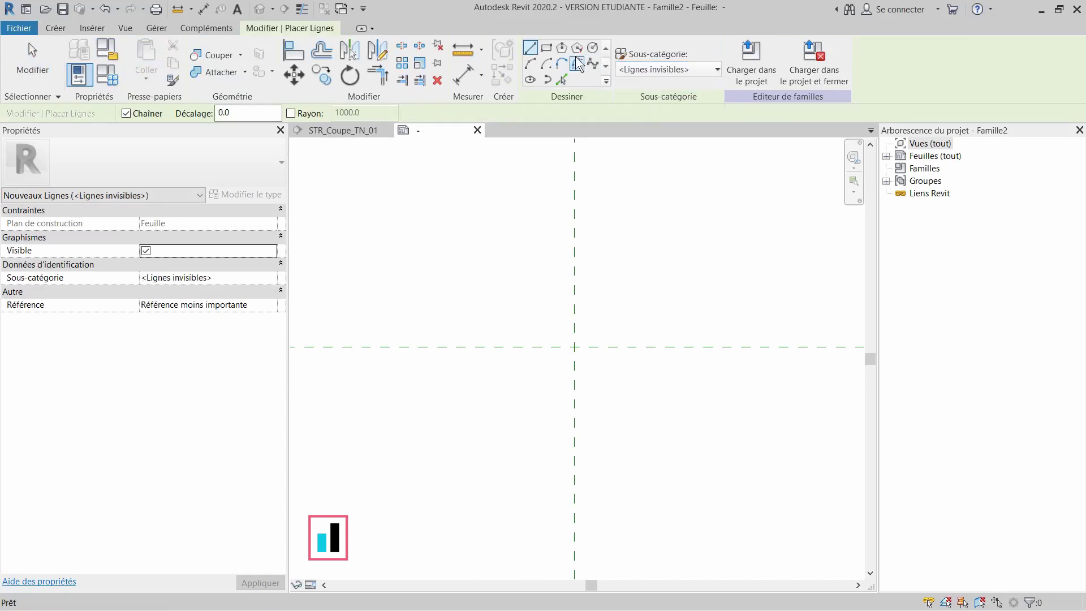
{"action": "left_click", "coordinate": [545, 51]}
{"action": "left_click", "coordinate": [404, 429]}
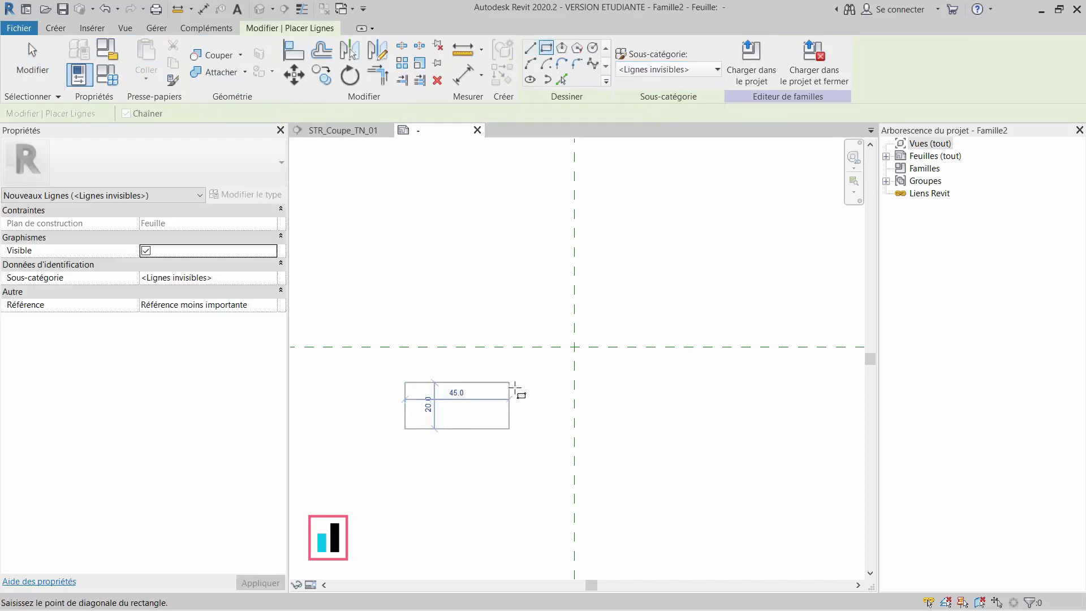
{"action": "left_click", "coordinate": [520, 383]}
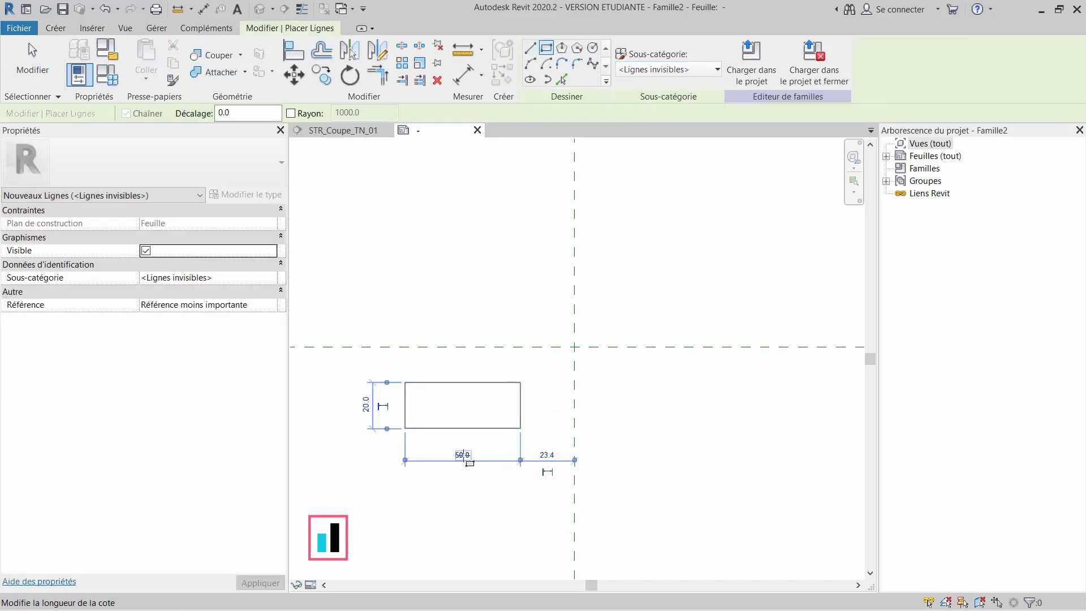
{"action": "key", "text": "Escape"}
{"action": "key", "text": "Escape"}
Step: Set the rectangle's height to 10 by repositioning its top edge
{"action": "left_click", "coordinate": [473, 384]}
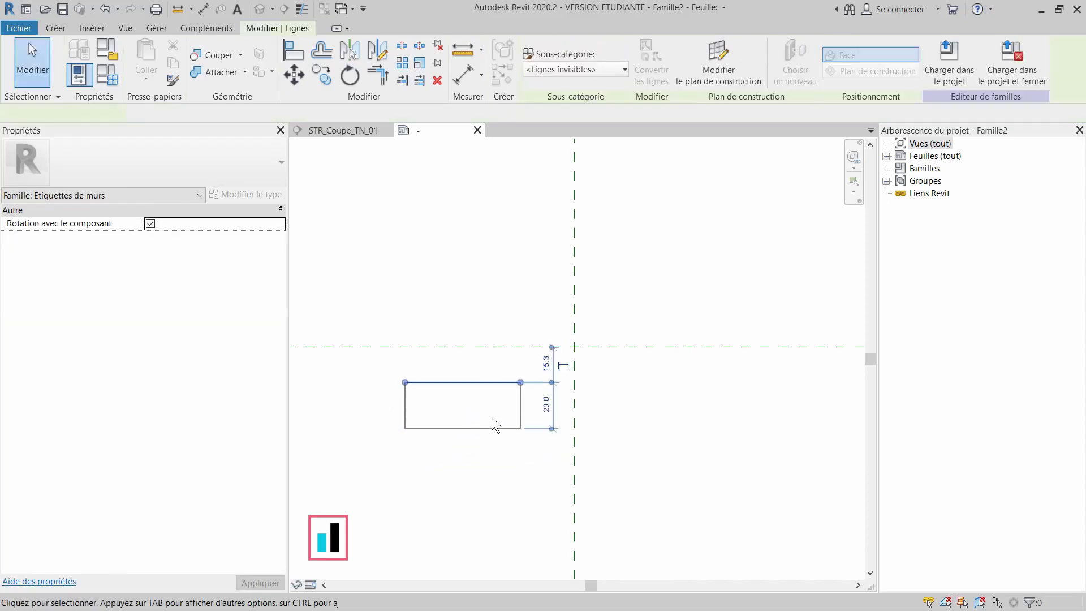
{"action": "left_click", "coordinate": [545, 404]}
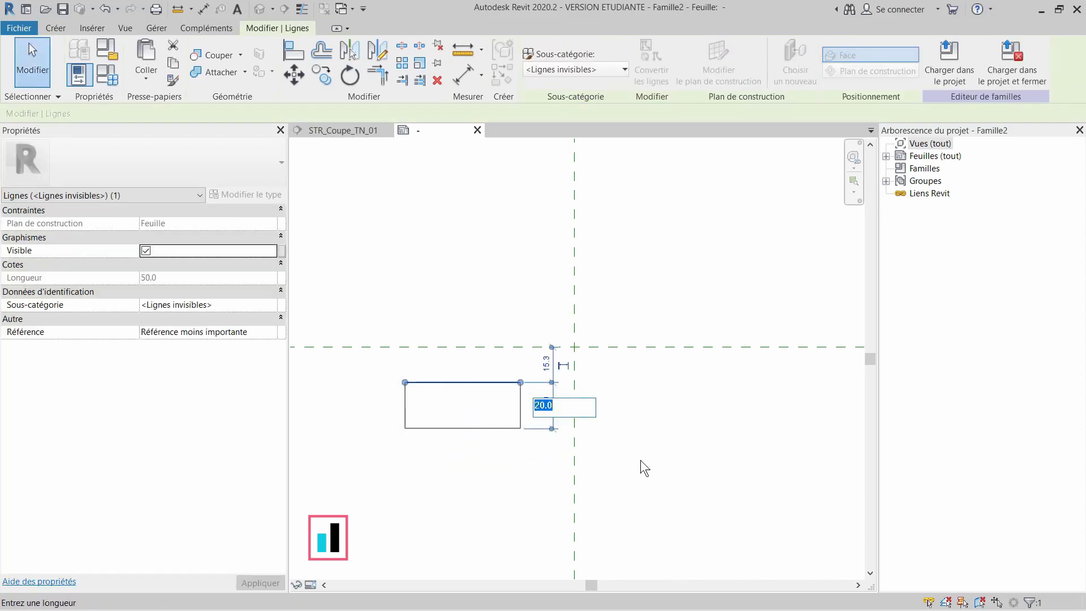
{"action": "type", "text": "10"}
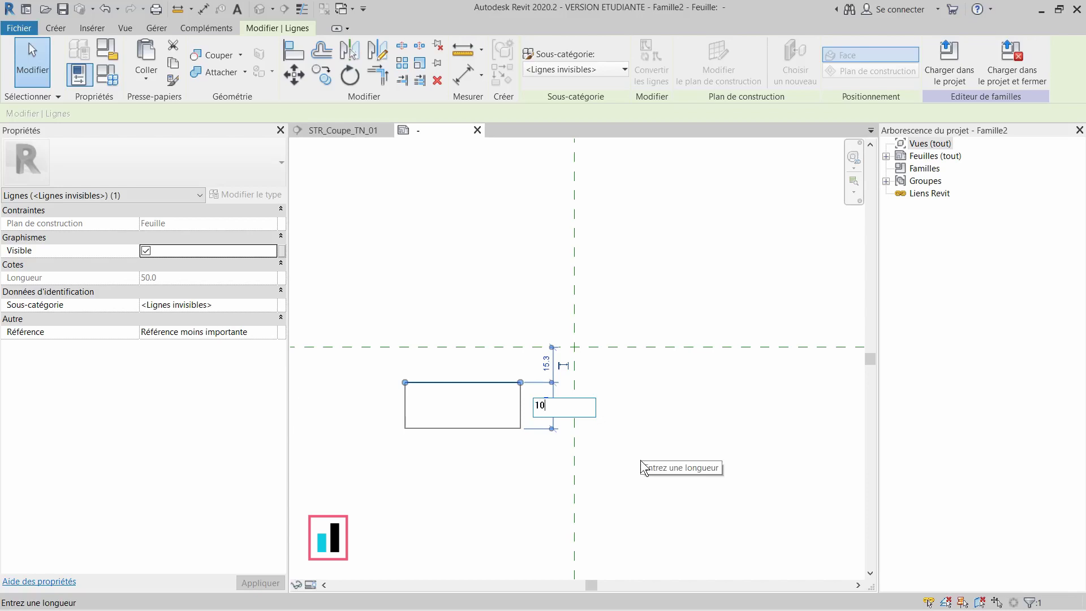
{"action": "key", "text": "Return"}
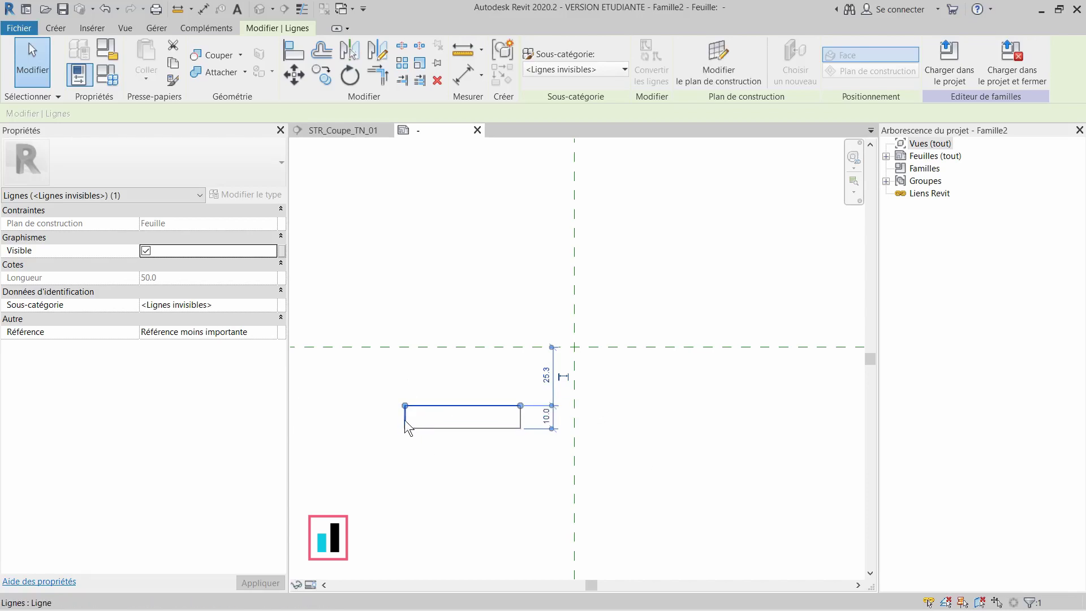
Step: Set the rectangle's width to 15 by repositioning its left edge
{"action": "left_click", "coordinate": [452, 429]}
{"action": "left_click", "coordinate": [468, 364]}
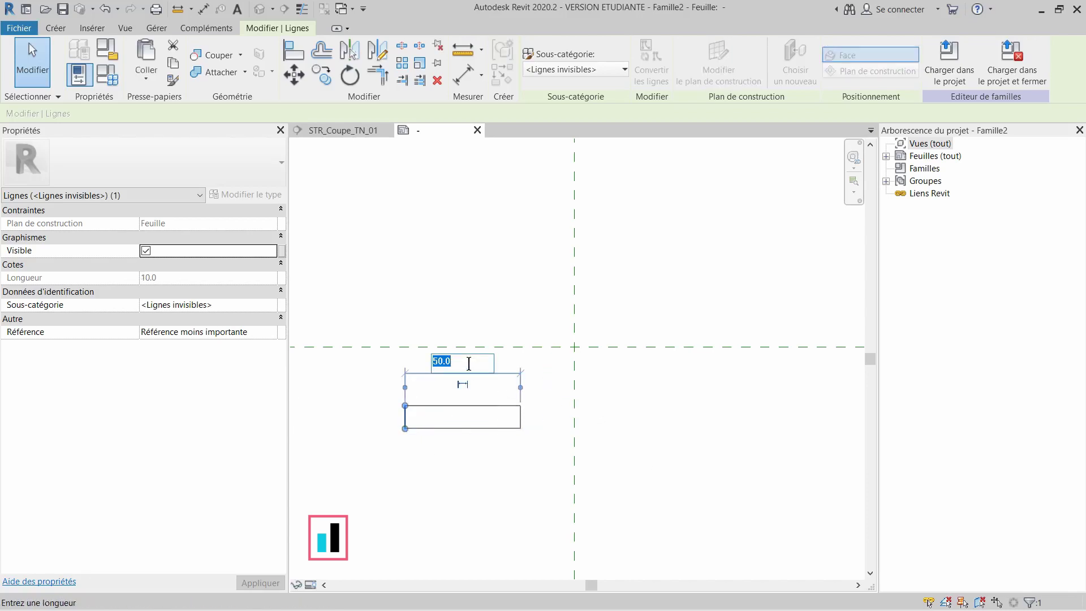
{"action": "type", "text": "10"}
{"action": "key", "text": "BackSpace"}
{"action": "type", "text": "5"}
{"action": "key", "text": "Return"}
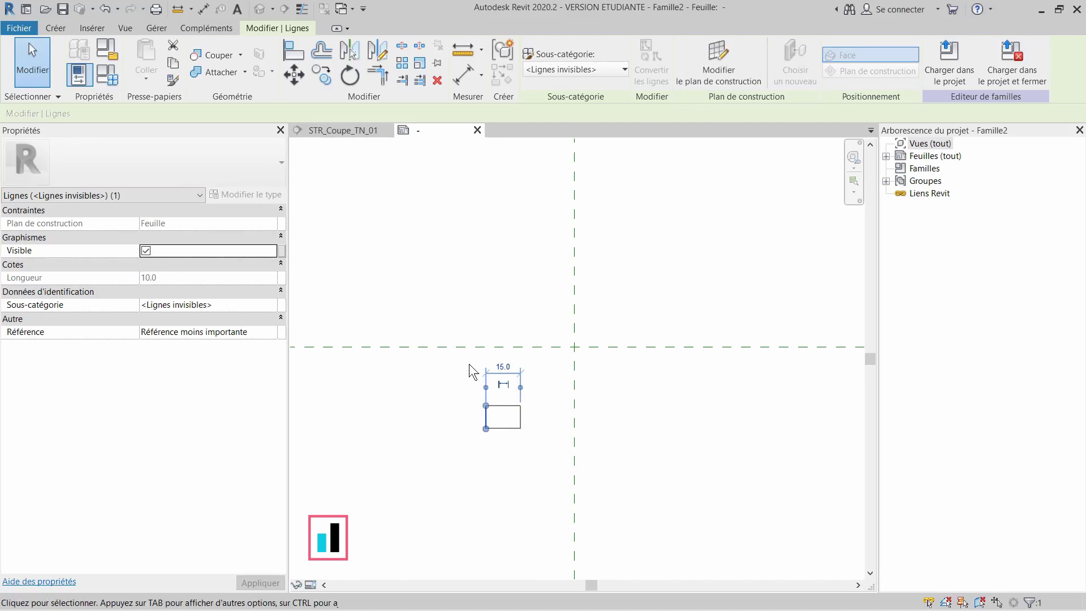
{"action": "left_click", "coordinate": [467, 410]}
{"action": "scroll", "coordinate": [534, 469], "scroll_direction": "up", "scroll_amount": 2}
{"action": "scroll", "coordinate": [531, 417], "scroll_direction": "up", "scroll_amount": 1}
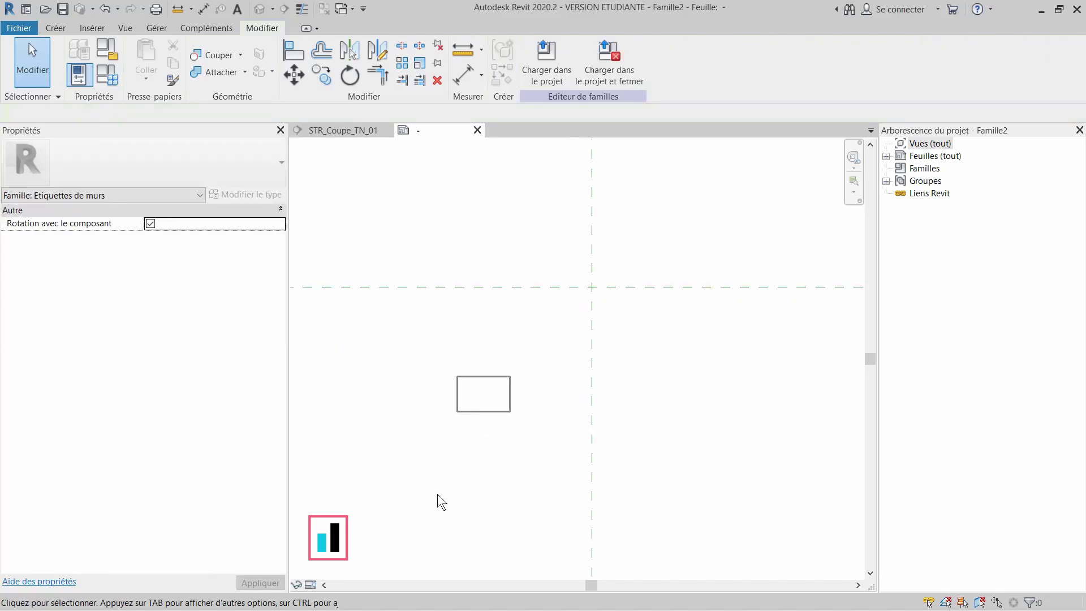
Step: Move the whole rectangle so the midpoint of its right edge sits on the intersection of the reference planes
{"action": "left_click_drag", "start_coordinate": [437, 493], "coordinate": [561, 347]}
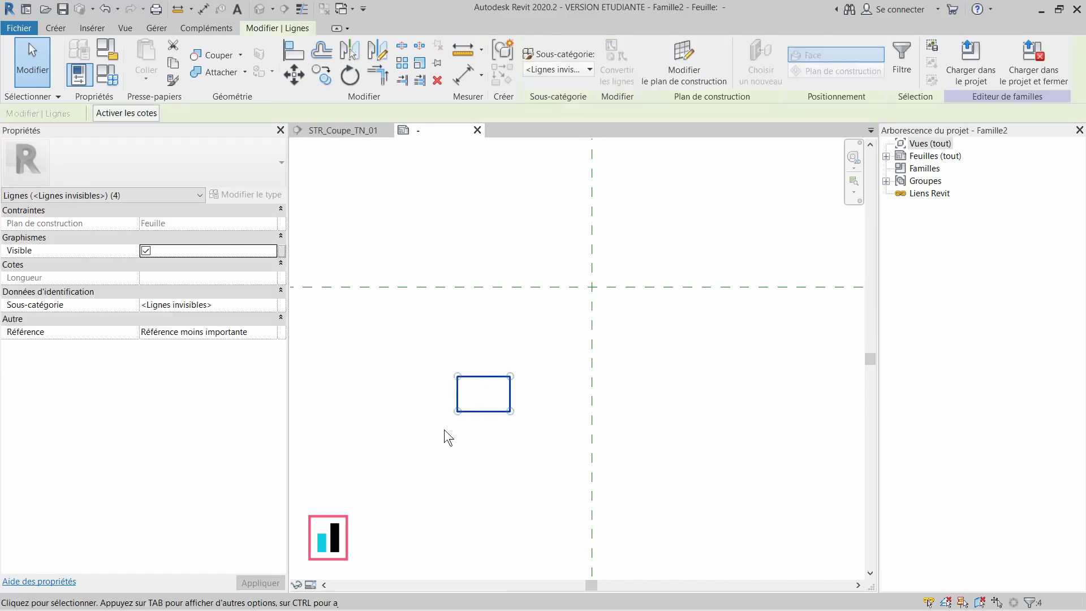
{"action": "left_click", "coordinate": [303, 72]}
{"action": "left_click", "coordinate": [510, 394]}
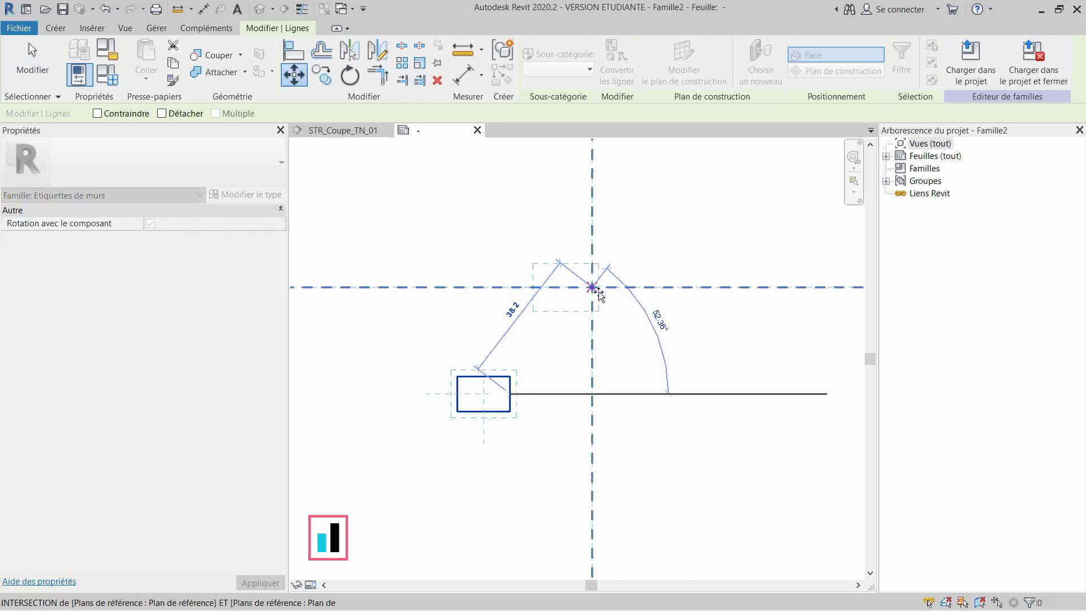
{"action": "left_click", "coordinate": [592, 288]}
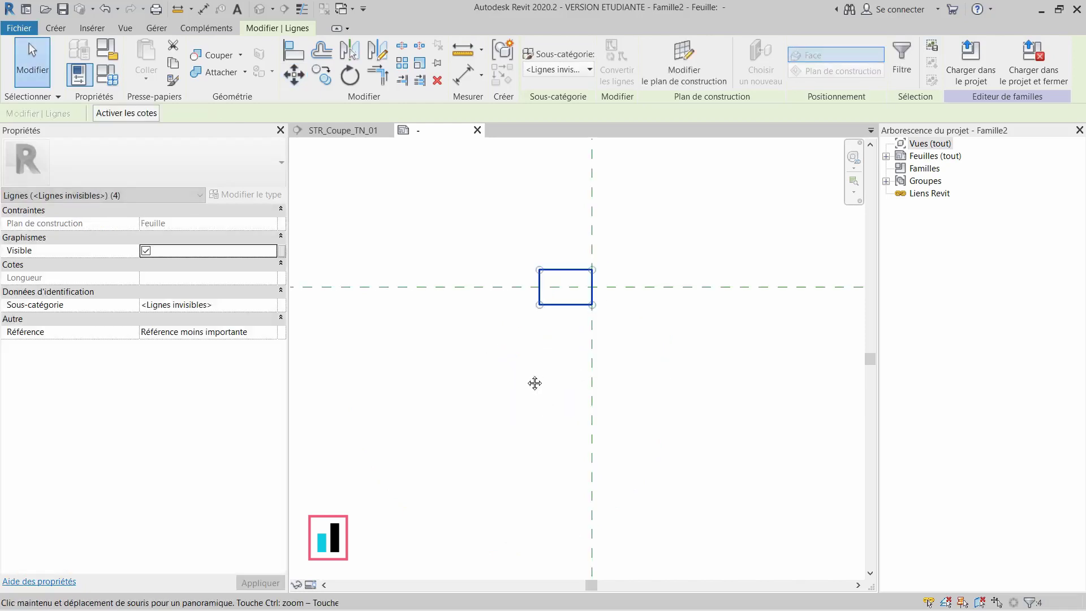
{"action": "middle_click_drag", "start_coordinate": [534, 383], "coordinate": [480, 424]}
{"action": "scroll", "coordinate": [509, 390], "scroll_direction": "up", "scroll_amount": 5}
{"action": "middle_click_drag", "start_coordinate": [528, 398], "coordinate": [490, 455]}
{"action": "left_click", "coordinate": [396, 291]}
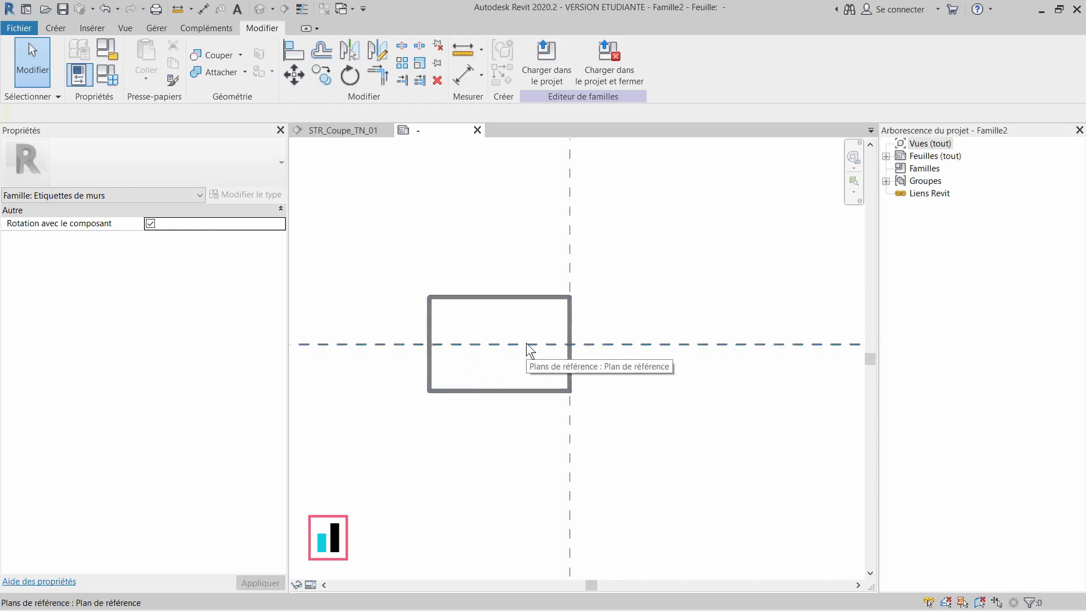
Step: Draw an Etiquettes de murs line along the horizontal reference plane, from the rectangle's left edge to its right edge
{"action": "left_click", "coordinate": [55, 28]}
{"action": "left_click", "coordinate": [137, 56]}
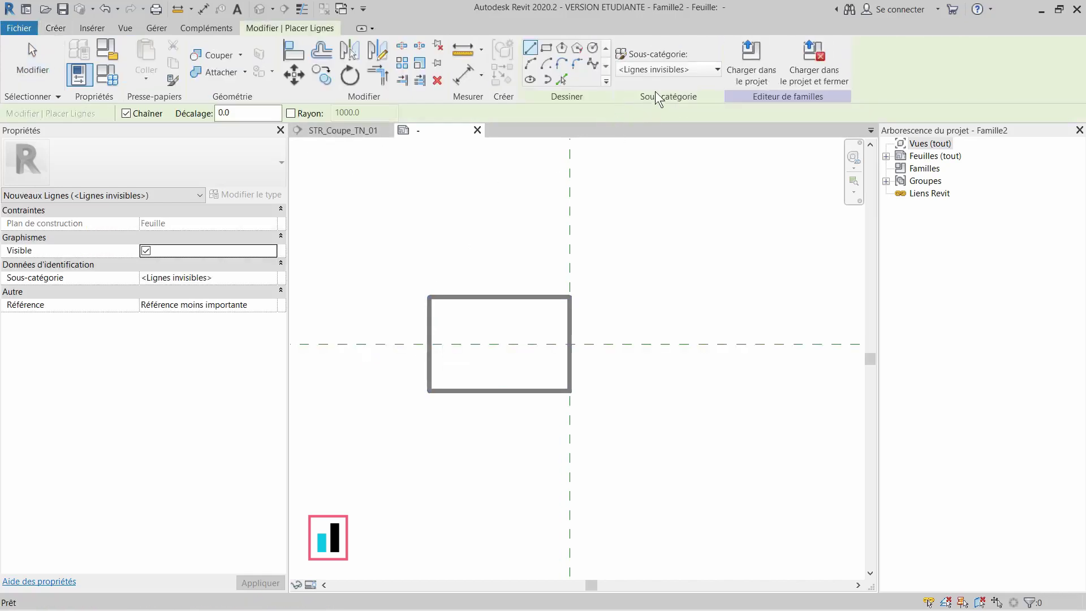
{"action": "left_click", "coordinate": [691, 69]}
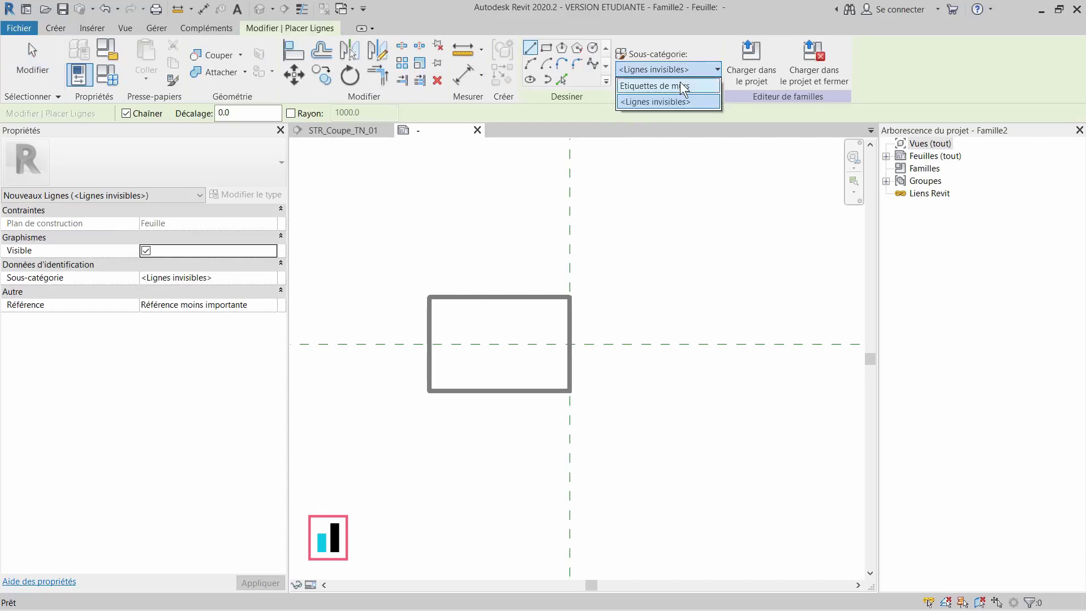
{"action": "left_click", "coordinate": [679, 85]}
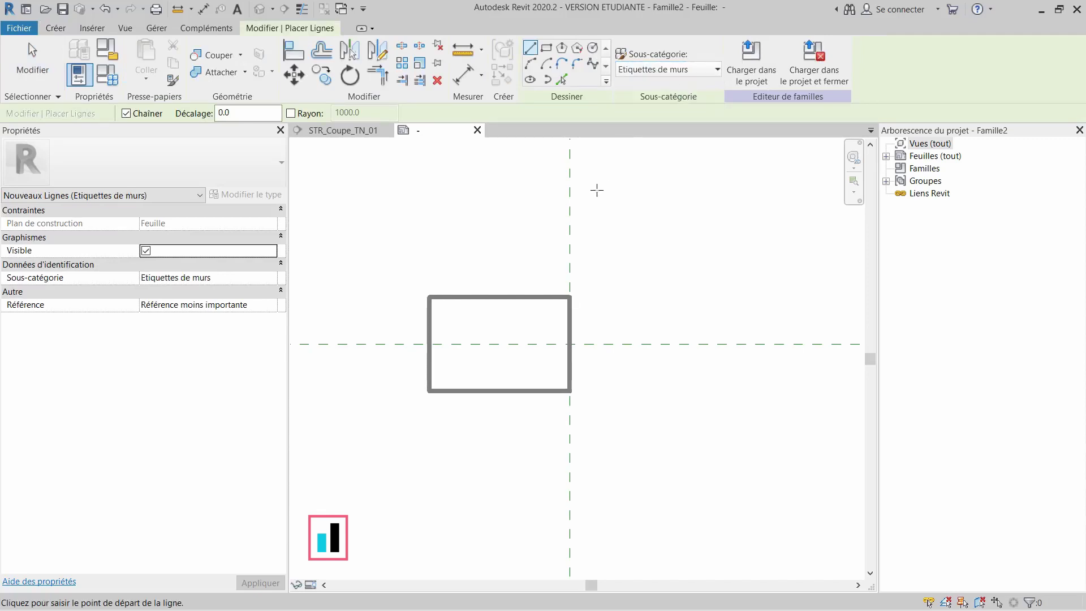
{"action": "left_click", "coordinate": [430, 344]}
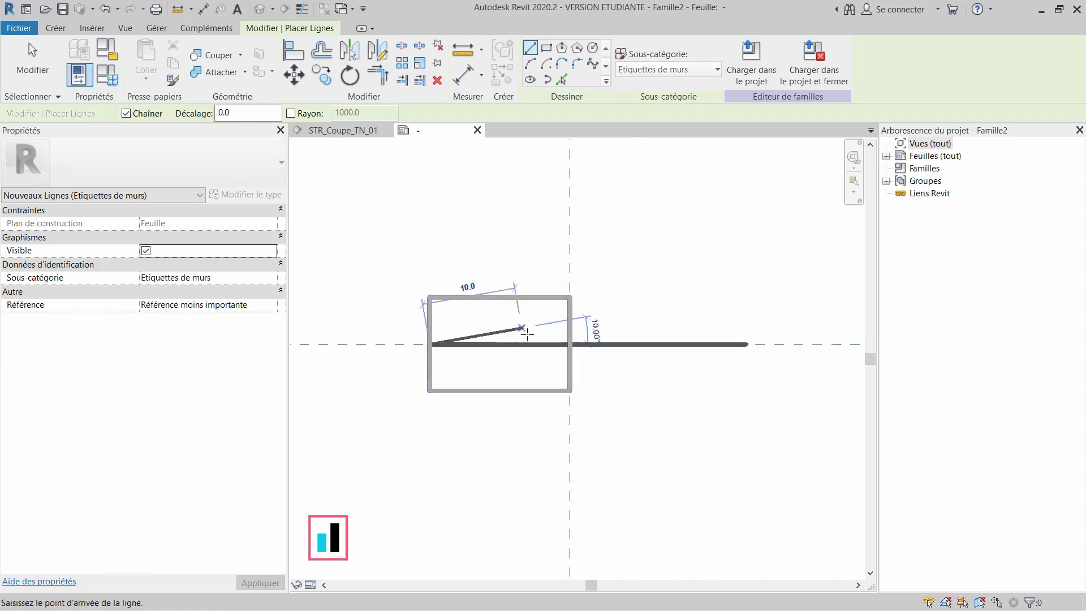
{"action": "left_click", "coordinate": [567, 344]}
{"action": "key", "text": "Escape"}
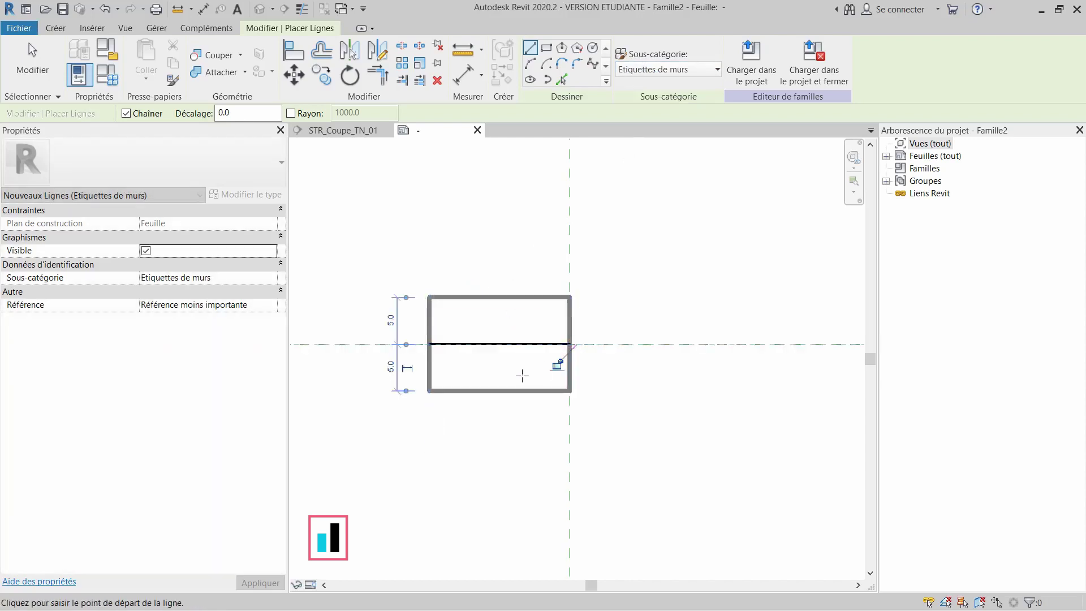
{"action": "middle_click_drag", "start_coordinate": [467, 370], "coordinate": [545, 344]}
{"action": "key", "text": "Escape"}
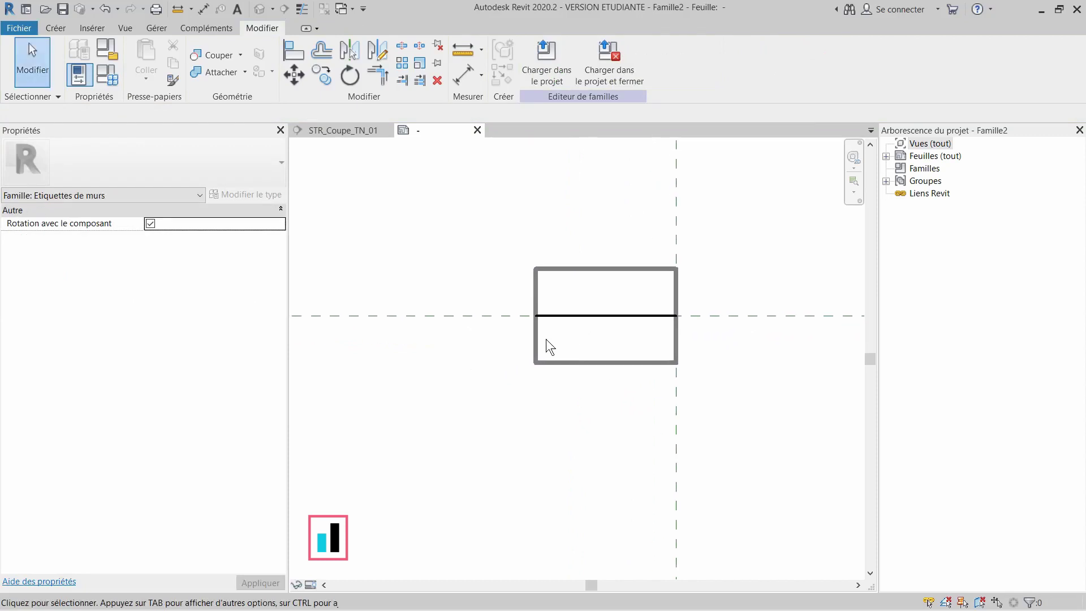
Step: Try stretching the rectangle to about 23.8 wide by moving its left edge outward, and undo the move
{"action": "left_click", "coordinate": [537, 337]}
{"action": "left_click_drag", "start_coordinate": [469, 351], "coordinate": [454, 357]}
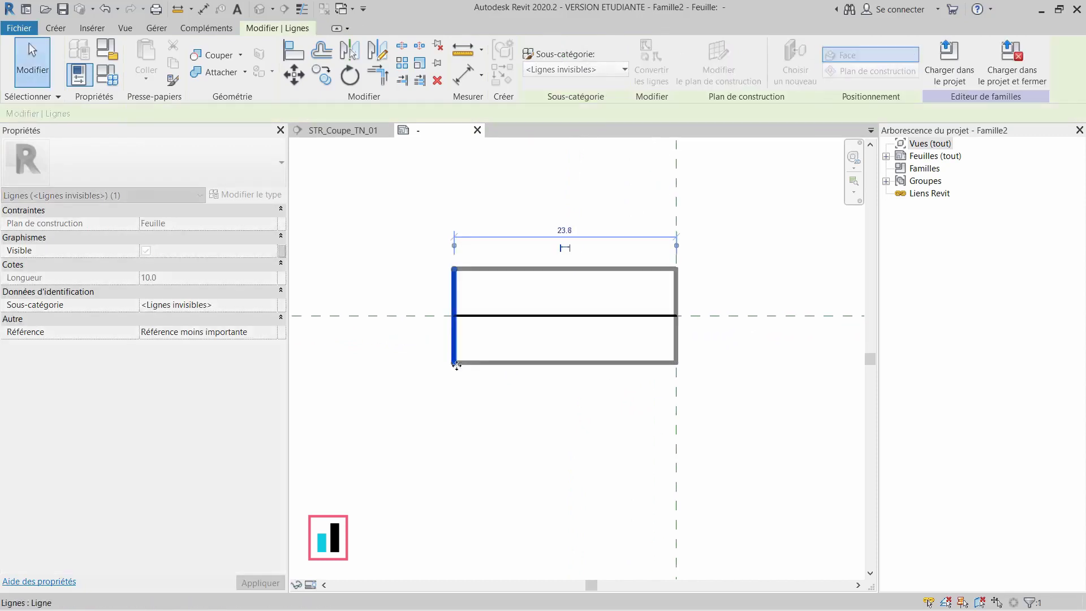
{"action": "key", "text": "ctrl+z"}
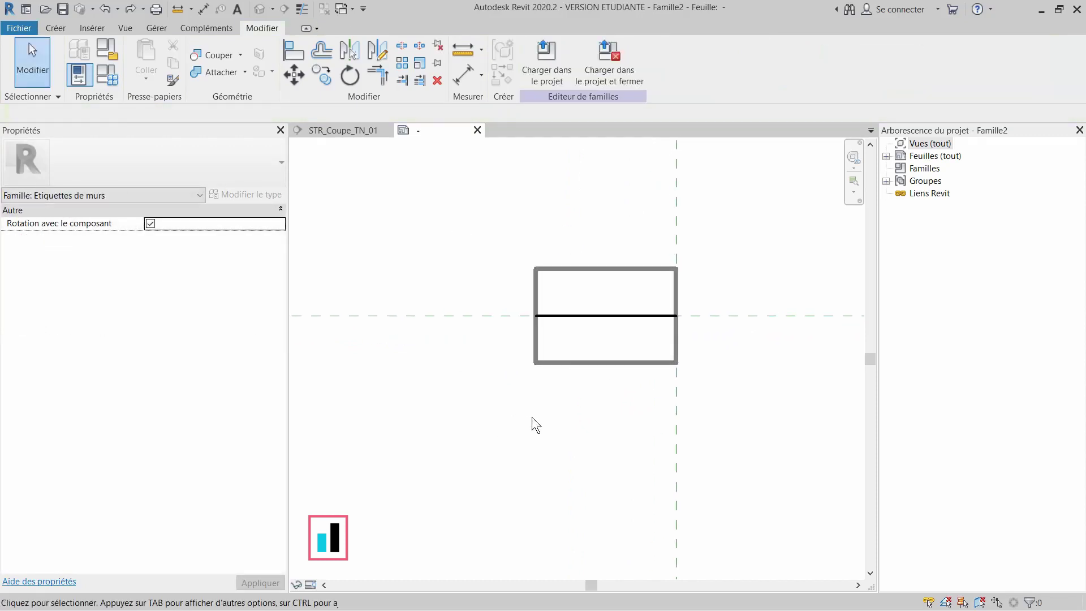
Step: Add an aligned dimension between the vertical reference plane and the rectangle's left edge, placed above the rectangle
{"action": "middle_click_drag", "start_coordinate": [609, 169], "coordinate": [516, 241]}
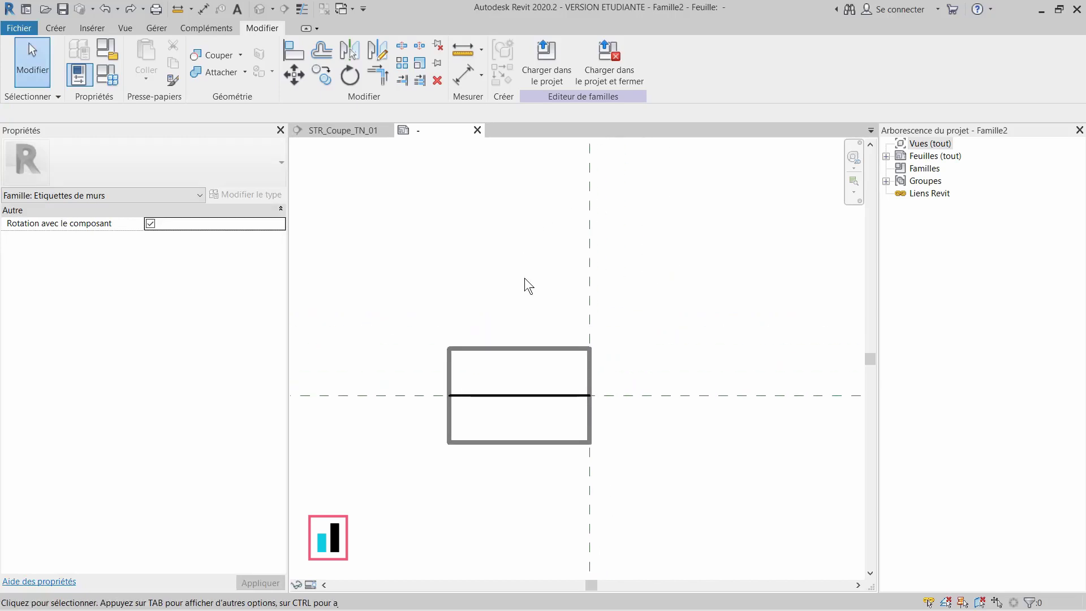
{"action": "left_click", "coordinate": [55, 29]}
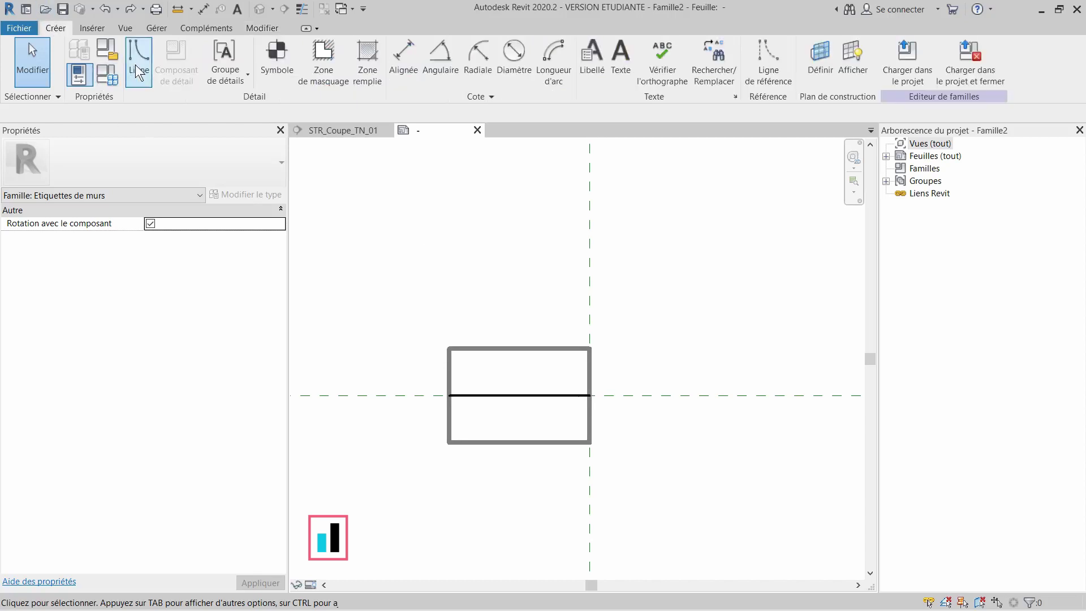
{"action": "left_click", "coordinate": [410, 59]}
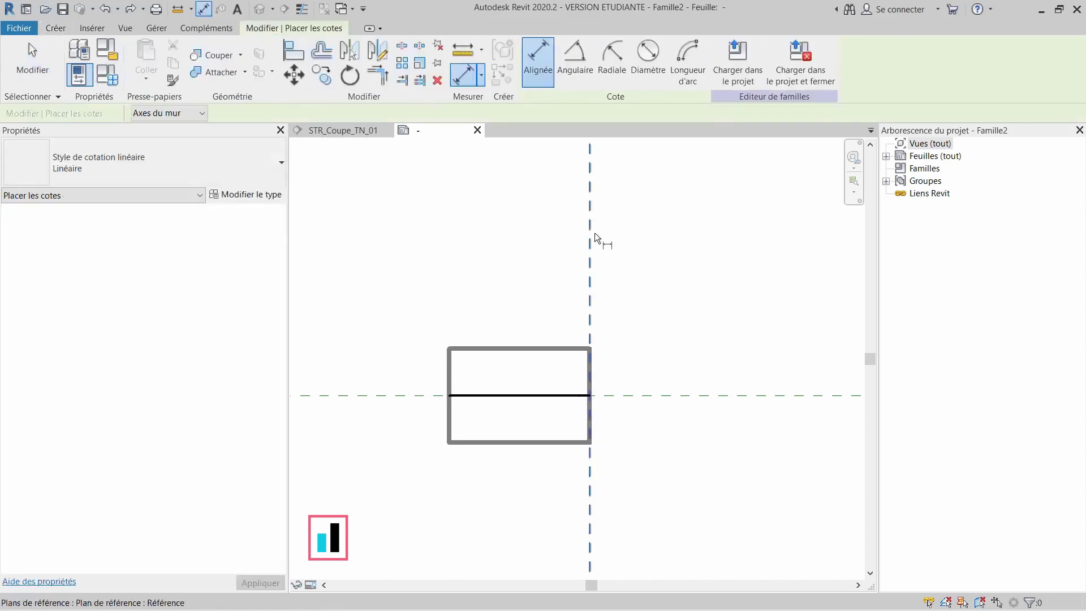
{"action": "left_click", "coordinate": [592, 232]}
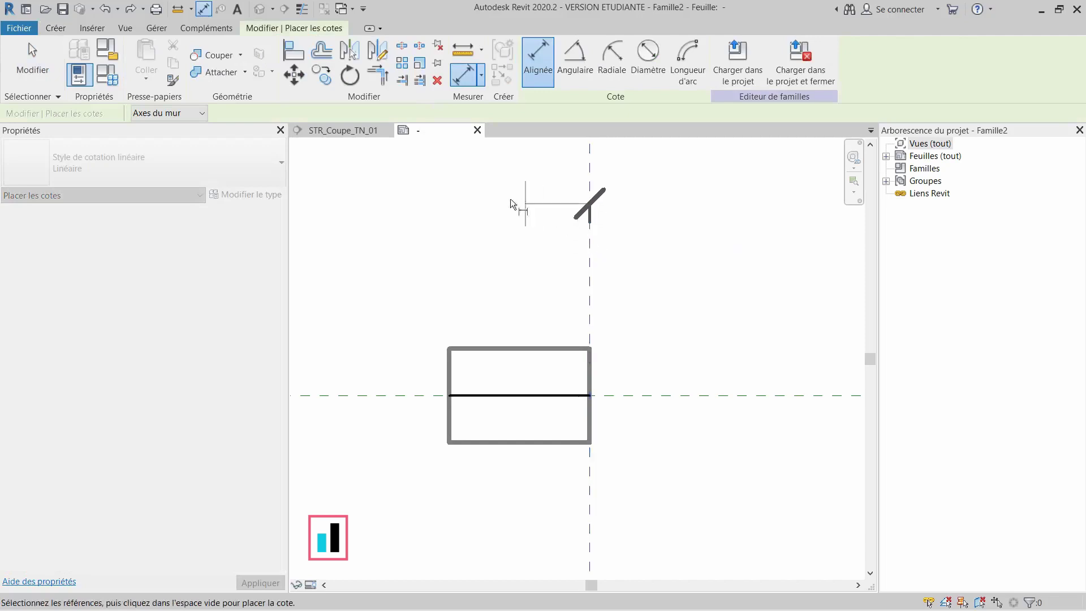
{"action": "left_click", "coordinate": [451, 370]}
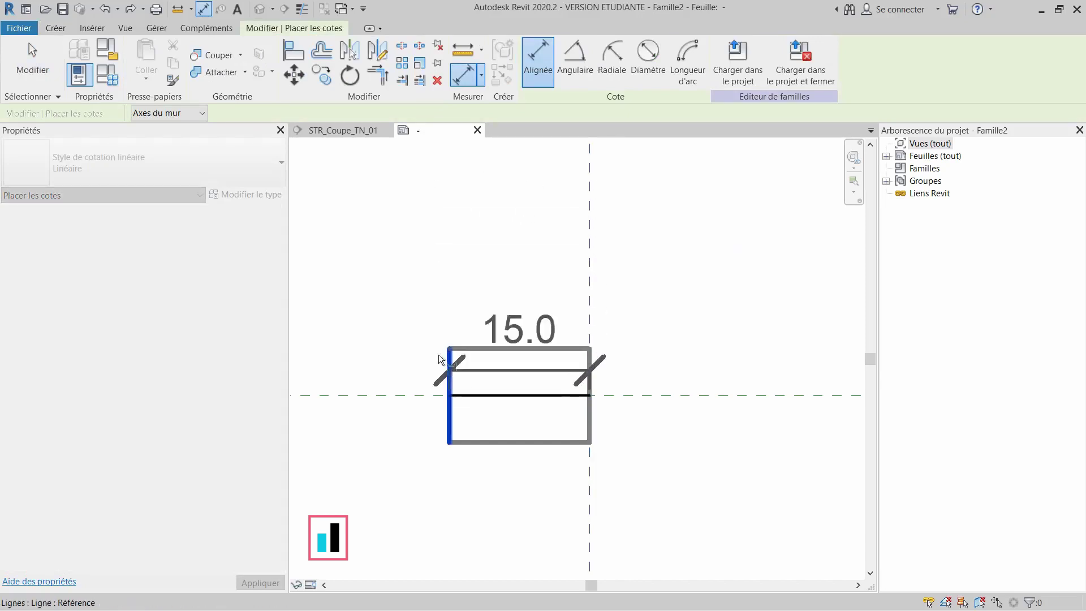
{"action": "left_click", "coordinate": [337, 246]}
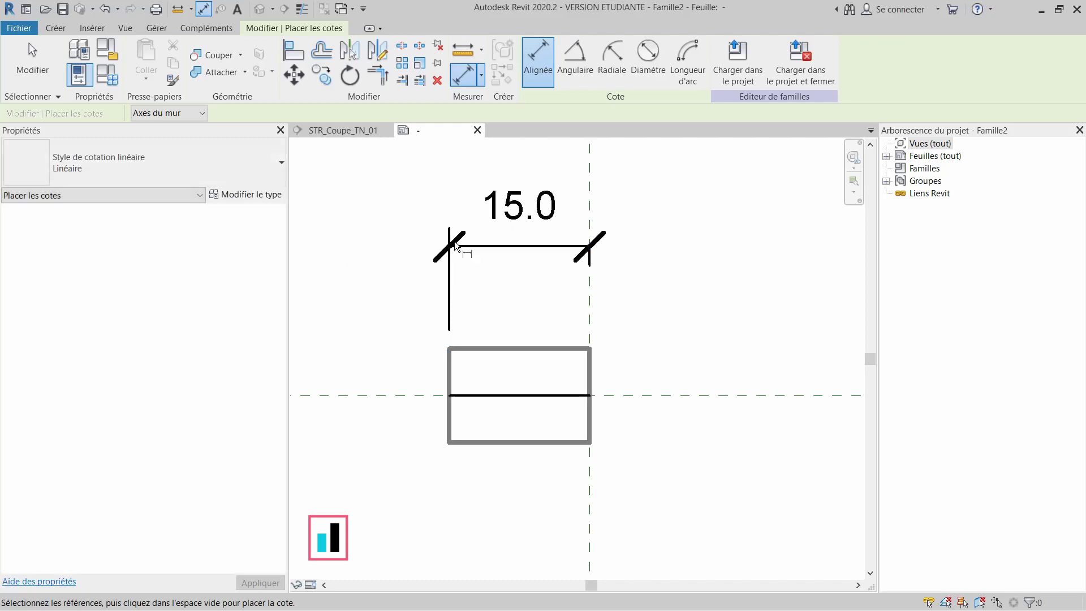
{"action": "key", "text": "Escape"}
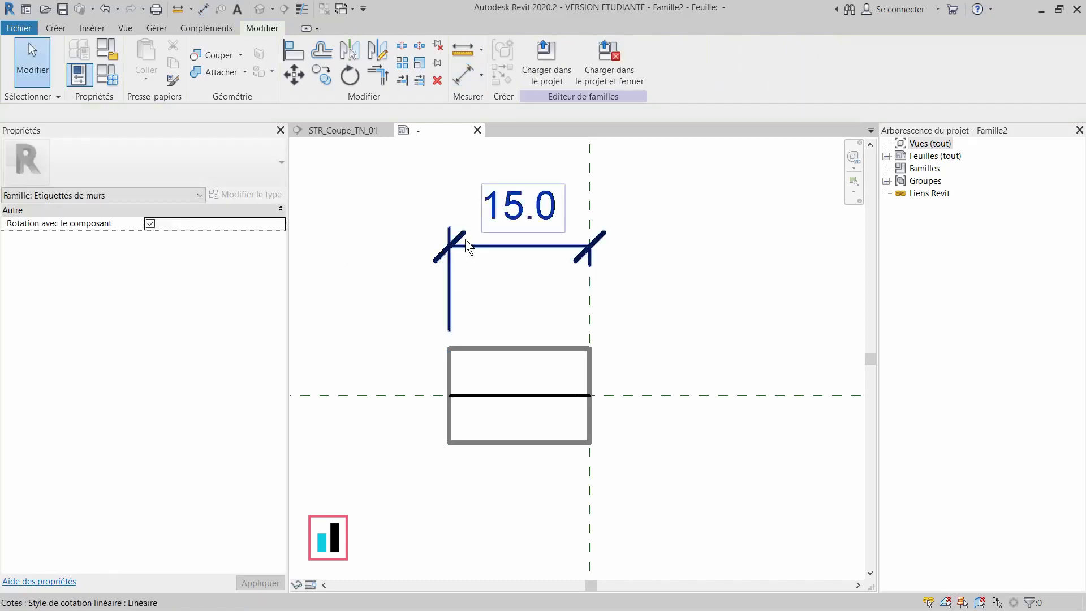
Step: Label the rectangle's width dimension with a new family type parameter named Longueur, grouped under Cotes
{"action": "left_click", "coordinate": [539, 245]}
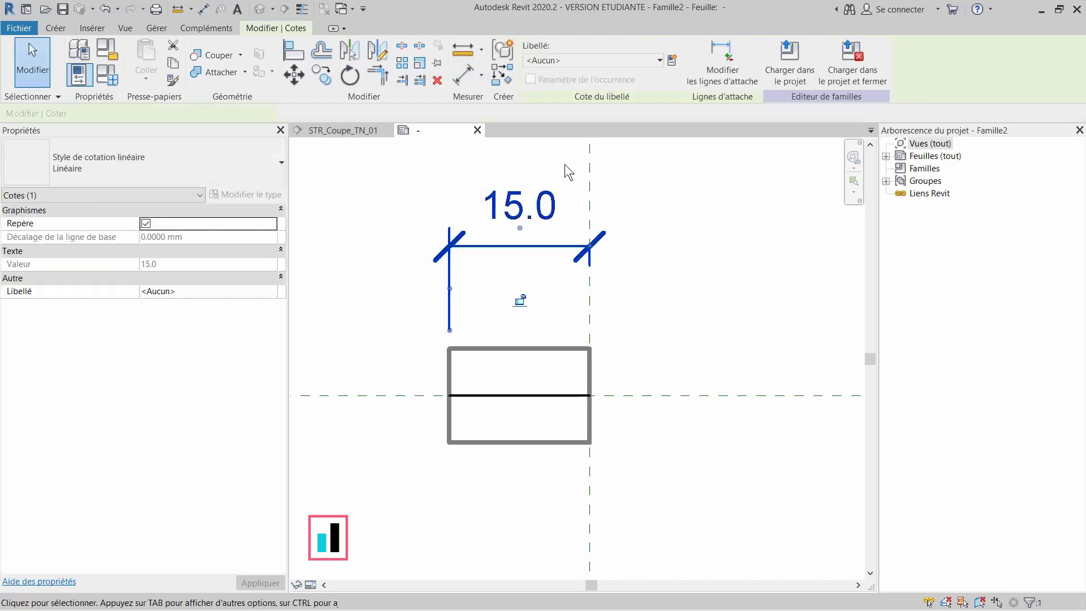
{"action": "left_click", "coordinate": [675, 64]}
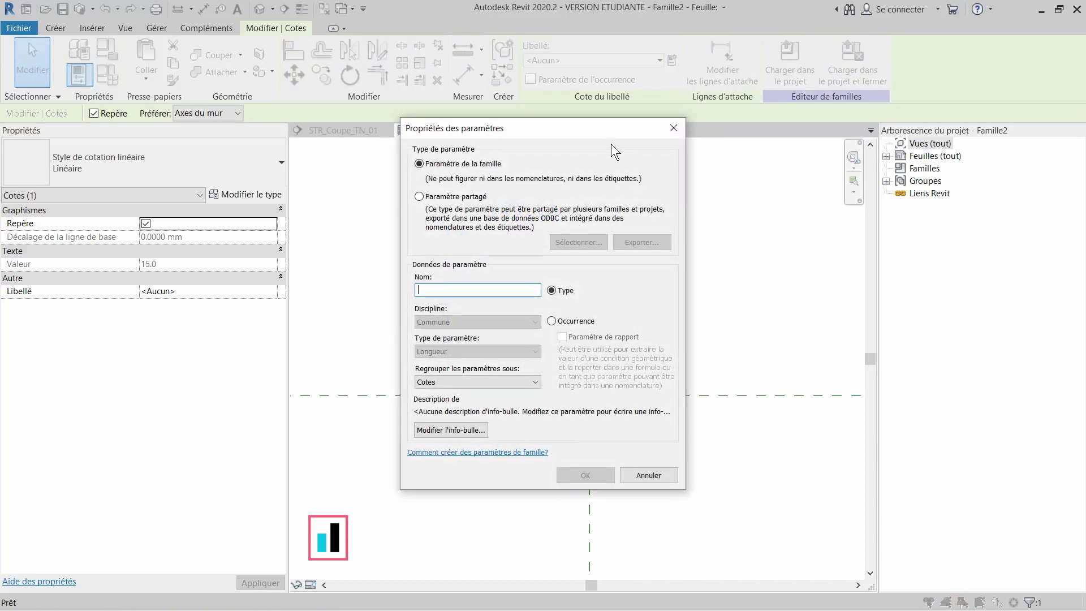
{"action": "type", "text": "Longueur"}
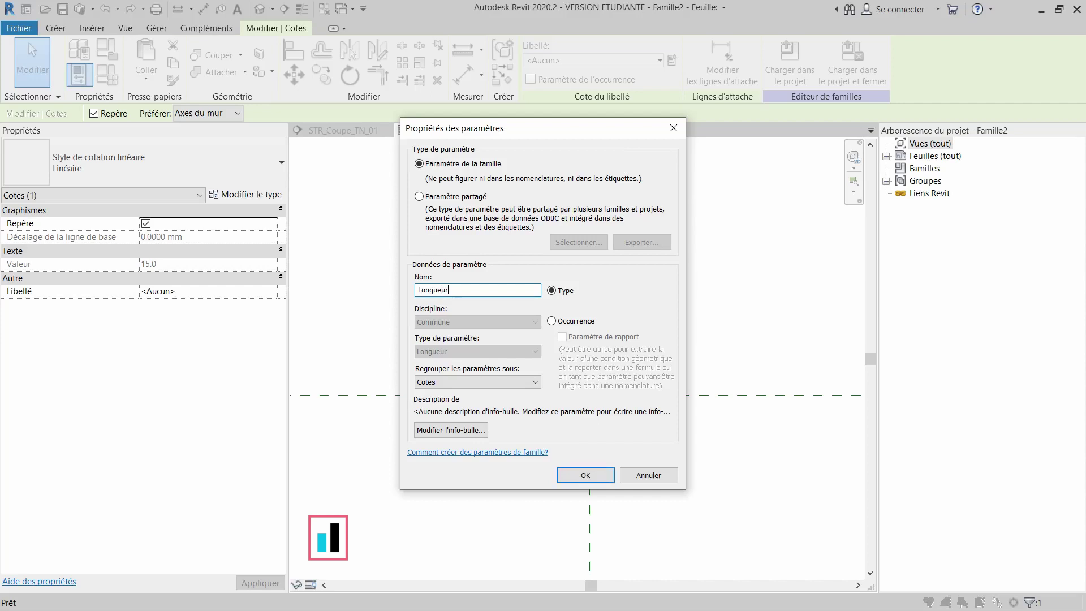
{"action": "left_click", "coordinate": [585, 475]}
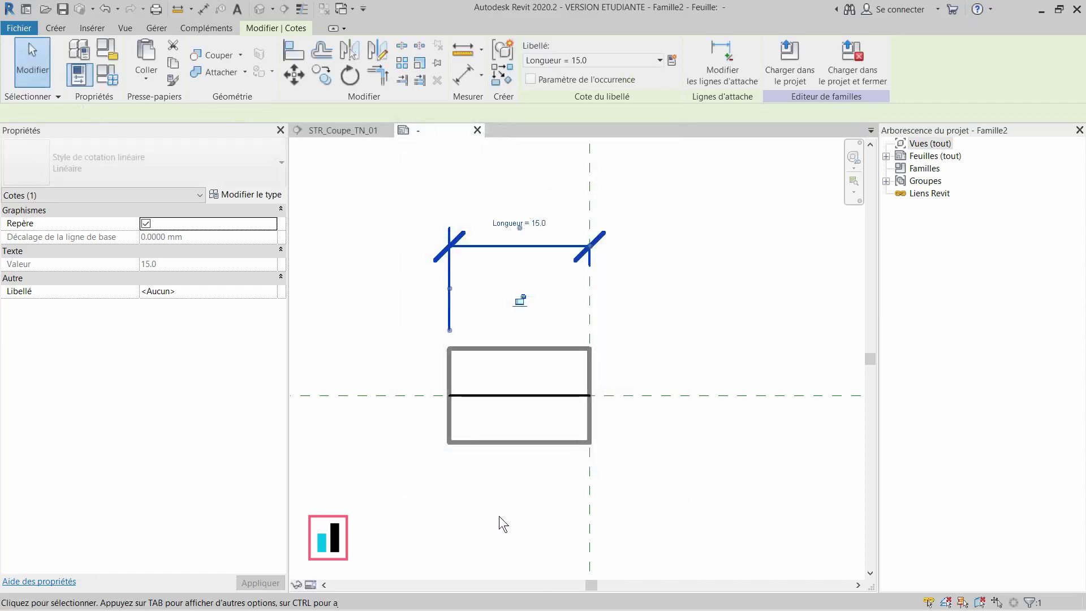
{"action": "left_click", "coordinate": [486, 505]}
Step: Start a 3mm label in the empty area right of the Longueur dimension and add the Identifiant parameter to it
{"action": "middle_click_drag", "start_coordinate": [486, 506], "coordinate": [520, 516]}
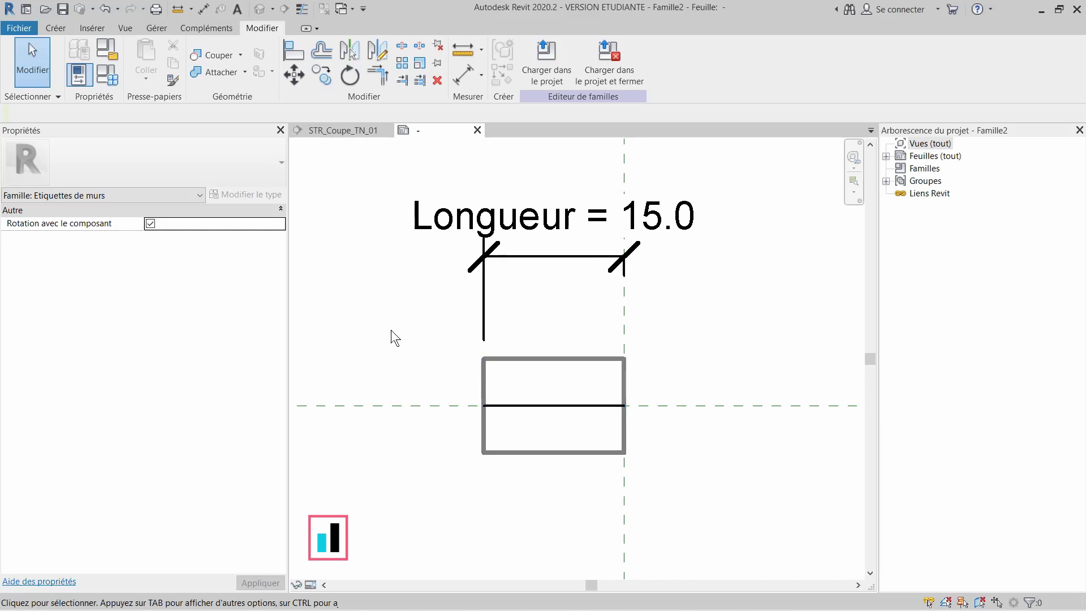
{"action": "middle_click_drag", "start_coordinate": [399, 340], "coordinate": [361, 324]}
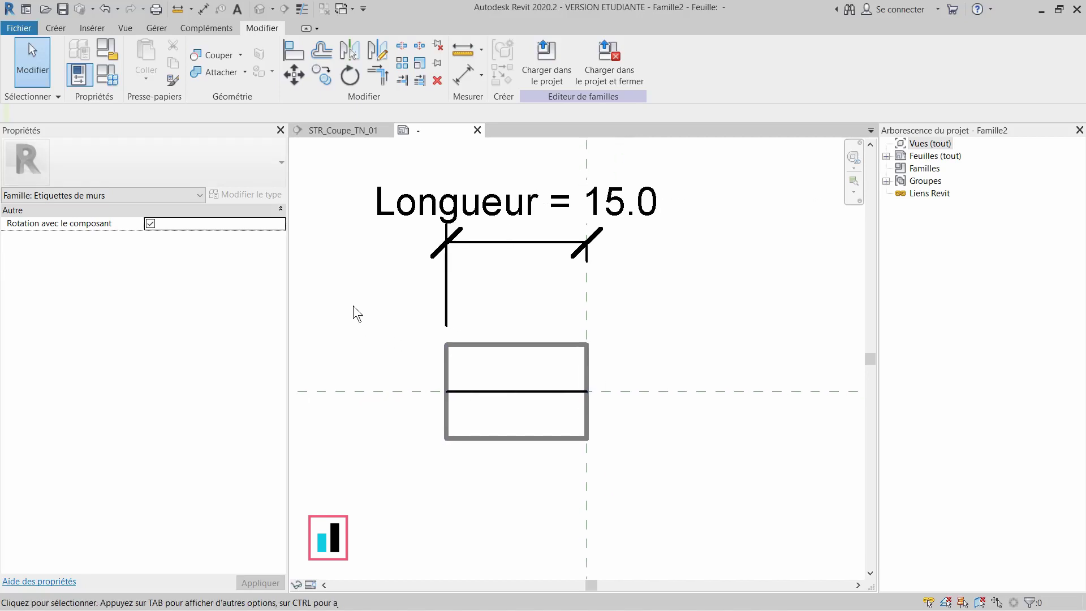
{"action": "left_click", "coordinate": [56, 31]}
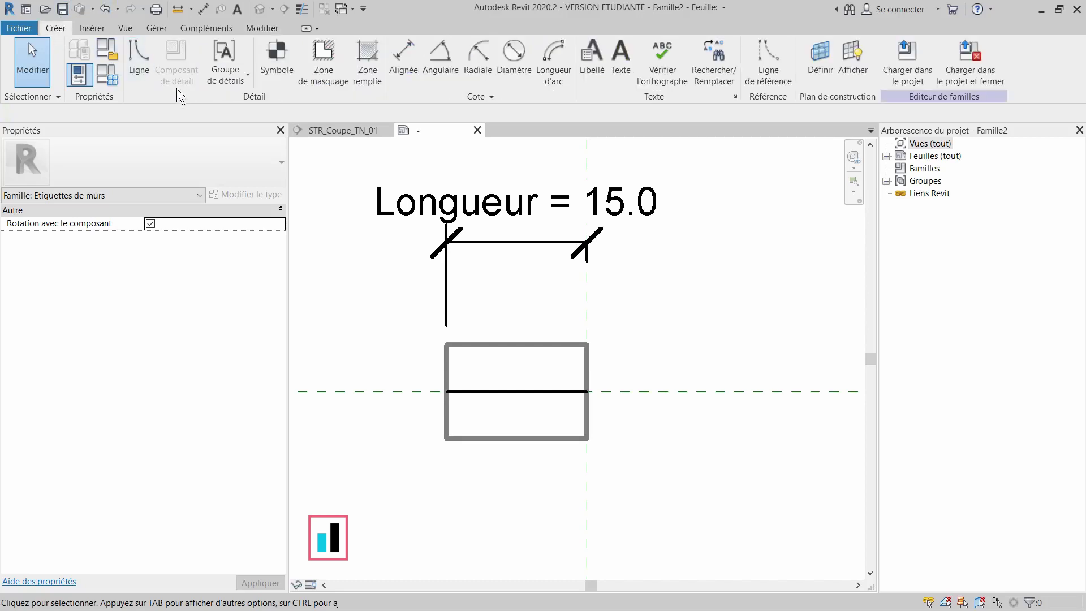
{"action": "left_click", "coordinate": [592, 66]}
{"action": "scroll", "coordinate": [650, 305], "scroll_direction": "down", "scroll_amount": 3}
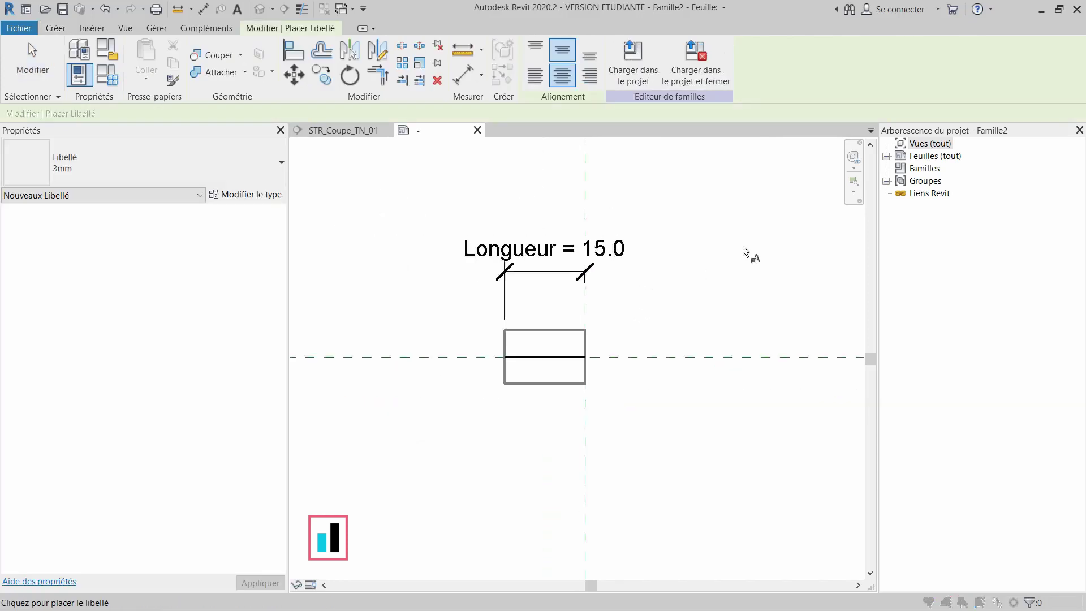
{"action": "left_click", "coordinate": [742, 245]}
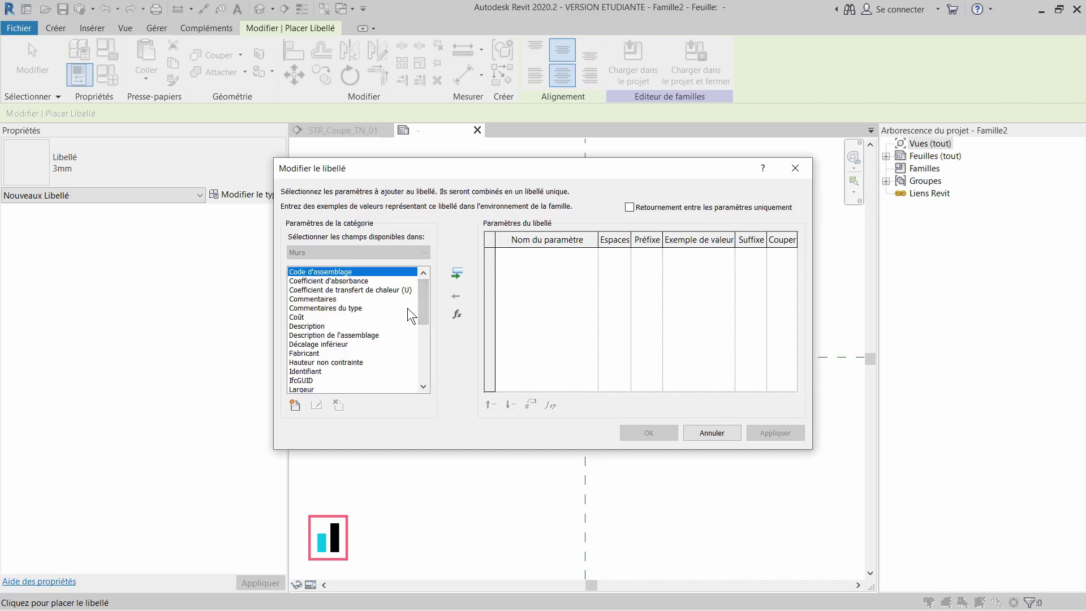
{"action": "left_click", "coordinate": [307, 371]}
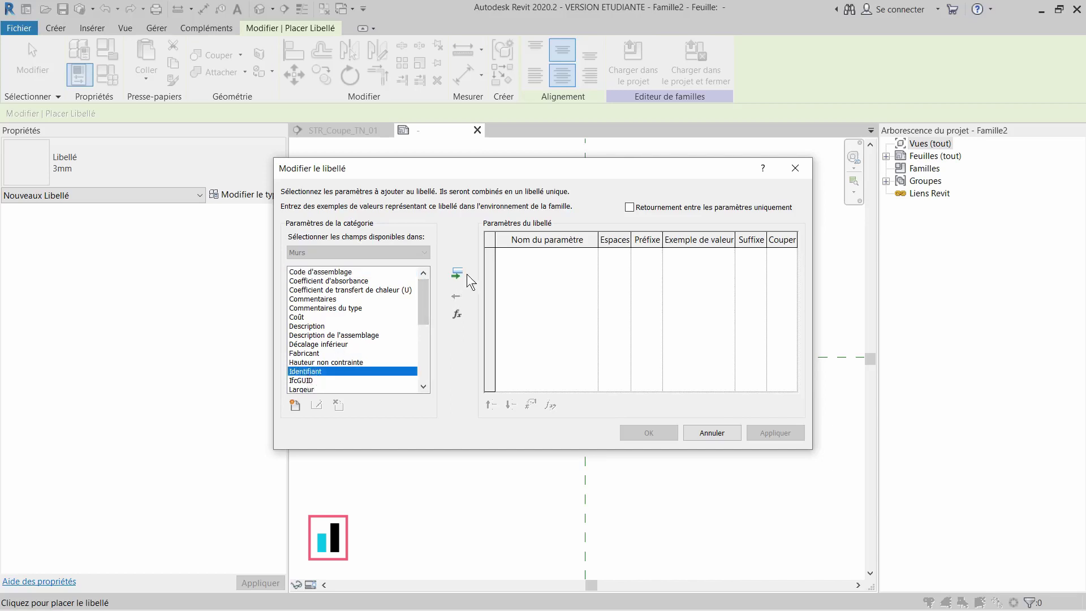
{"action": "left_click", "coordinate": [460, 273]}
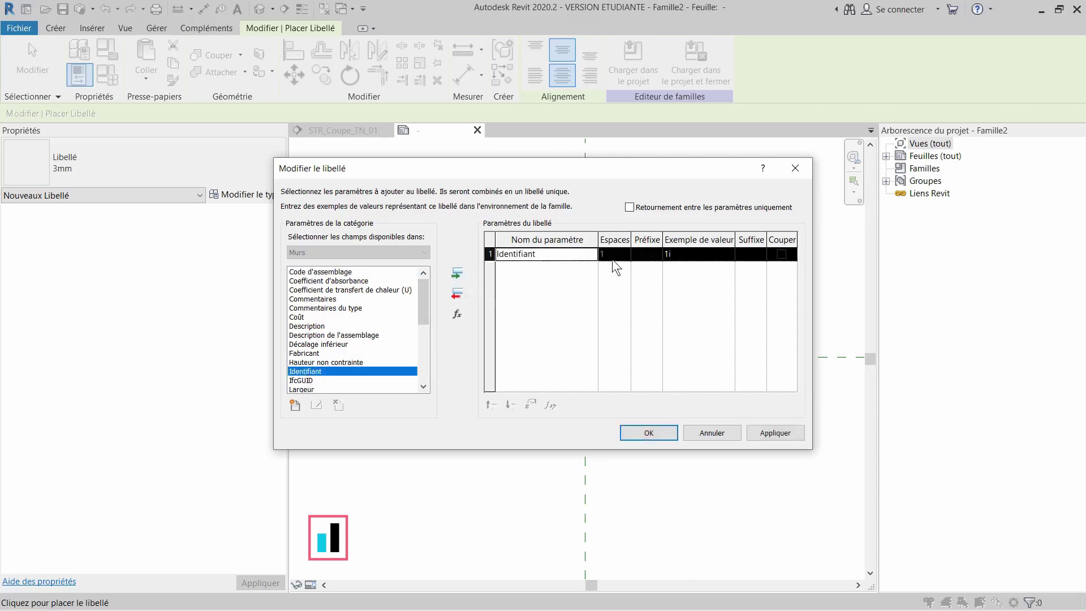
Step: Set the Identifiant parameter's sample value to V.102 and finish placing the label
{"action": "left_click", "coordinate": [695, 253]}
{"action": "type", "text": "V"}
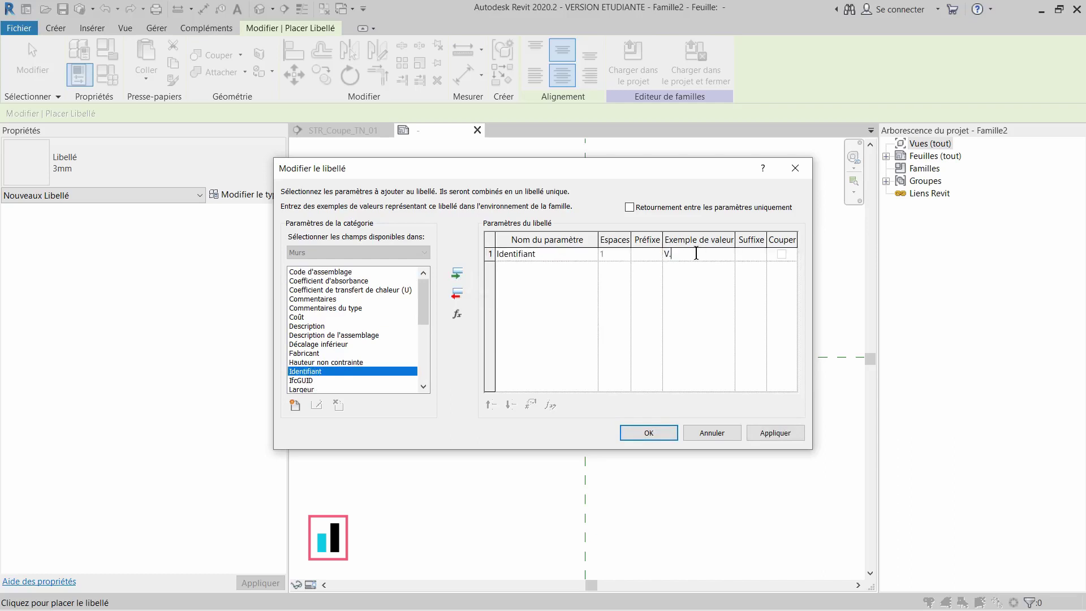
{"action": "type", "text": ".102"}
{"action": "left_click", "coordinate": [650, 433]}
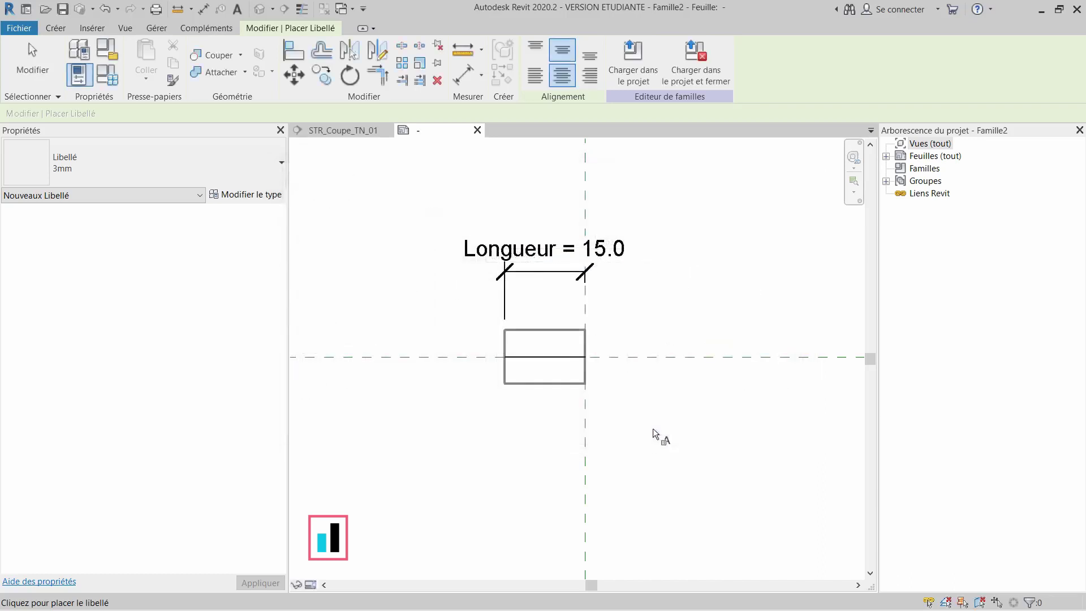
{"action": "middle_click_drag", "start_coordinate": [706, 330], "coordinate": [641, 350]}
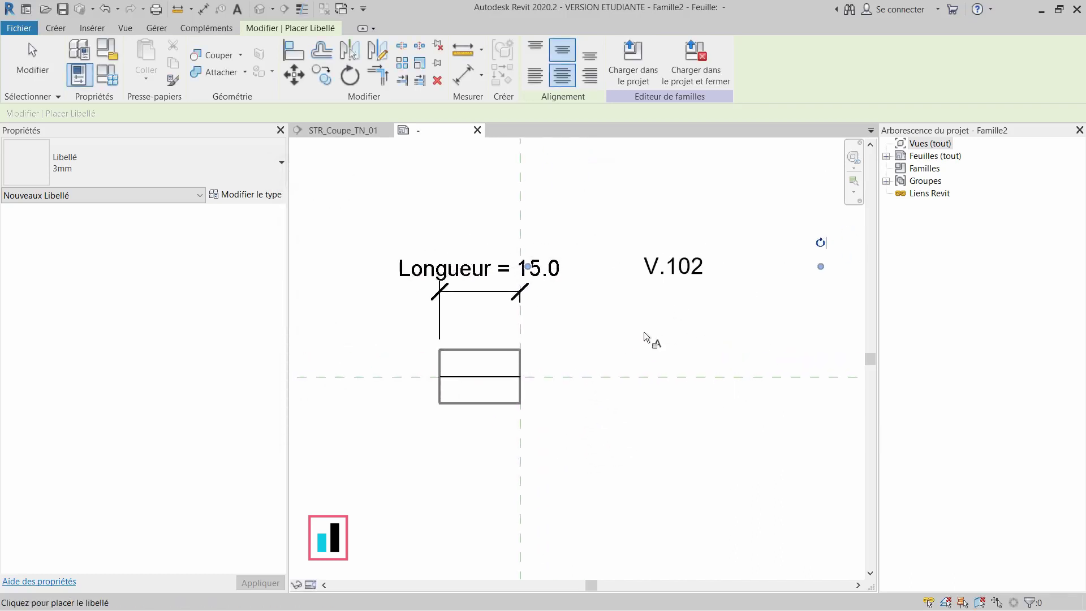
{"action": "key", "text": "Escape"}
{"action": "key", "text": "Escape"}
Step: Move the V.102 label above the Longueur dimension and set its horizontal alignment to Droite
{"action": "left_click_drag", "start_coordinate": [681, 263], "coordinate": [546, 195]}
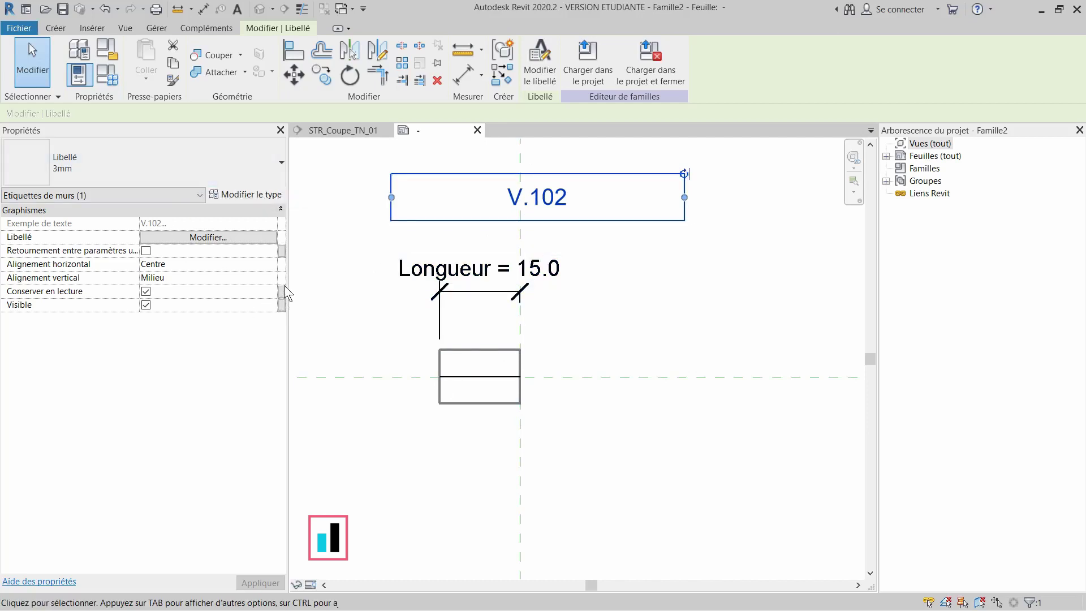
{"action": "left_click", "coordinate": [271, 264]}
{"action": "left_click", "coordinate": [271, 263]}
{"action": "left_click", "coordinate": [221, 299]}
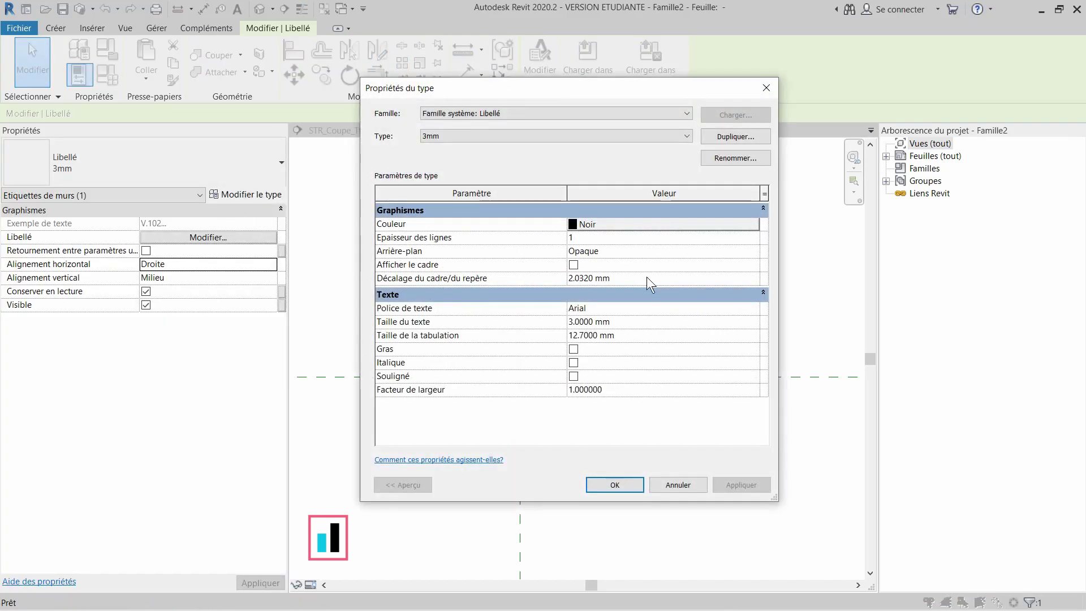
Step: Set the label type's background to Transparent, its frame/leader offset to 0.5 mm and its text size to 2.5 mm
{"action": "left_click", "coordinate": [646, 276]}
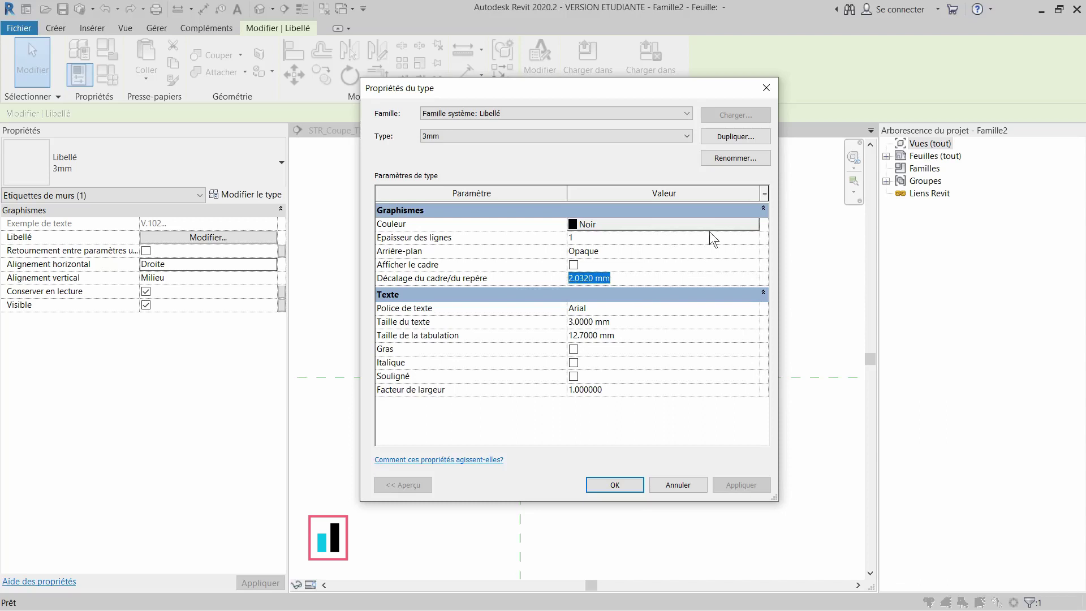
{"action": "left_click", "coordinate": [755, 246]}
{"action": "left_click", "coordinate": [754, 248]}
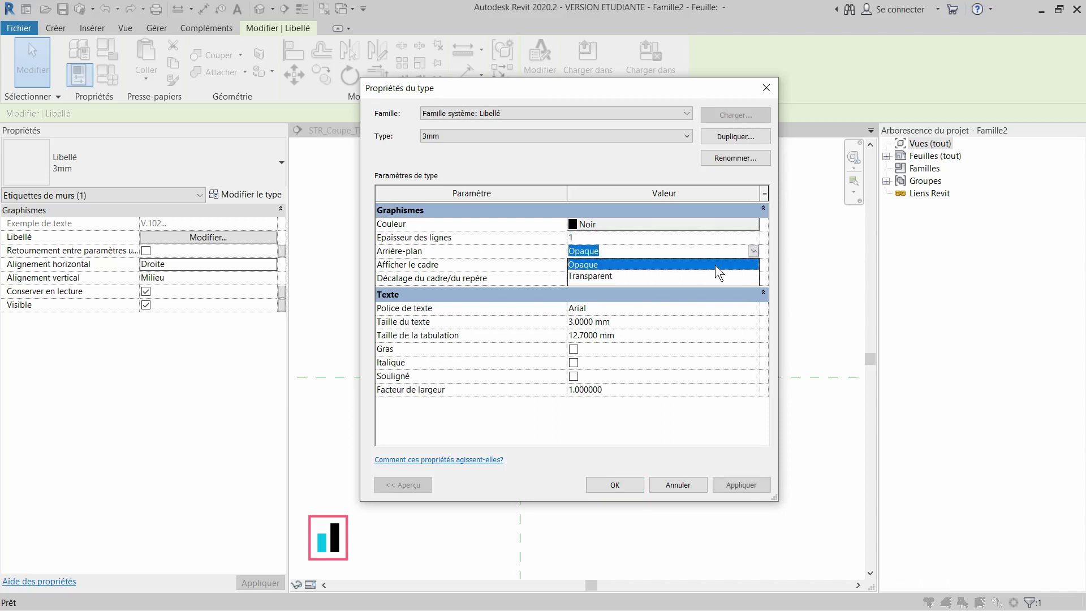
{"action": "left_click", "coordinate": [677, 277]}
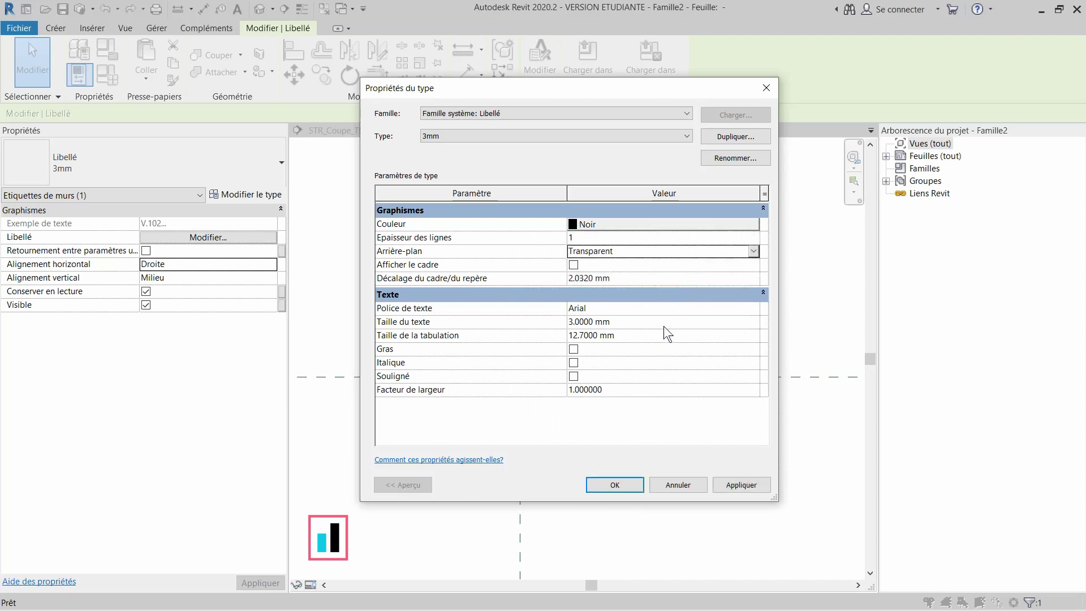
{"action": "left_click", "coordinate": [661, 276]}
{"action": "type", "text": "0"}
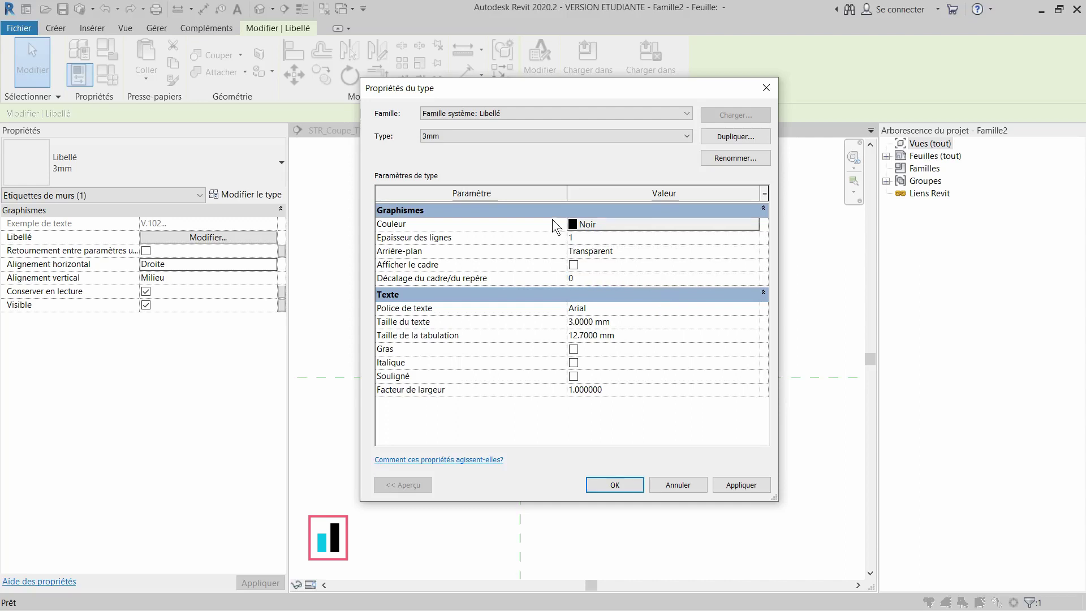
{"action": "type", "text": ".5"}
{"action": "left_click", "coordinate": [697, 317]}
{"action": "type", "text": "2.5"}
{"action": "left_click", "coordinate": [659, 389]}
{"action": "left_click", "coordinate": [622, 433]}
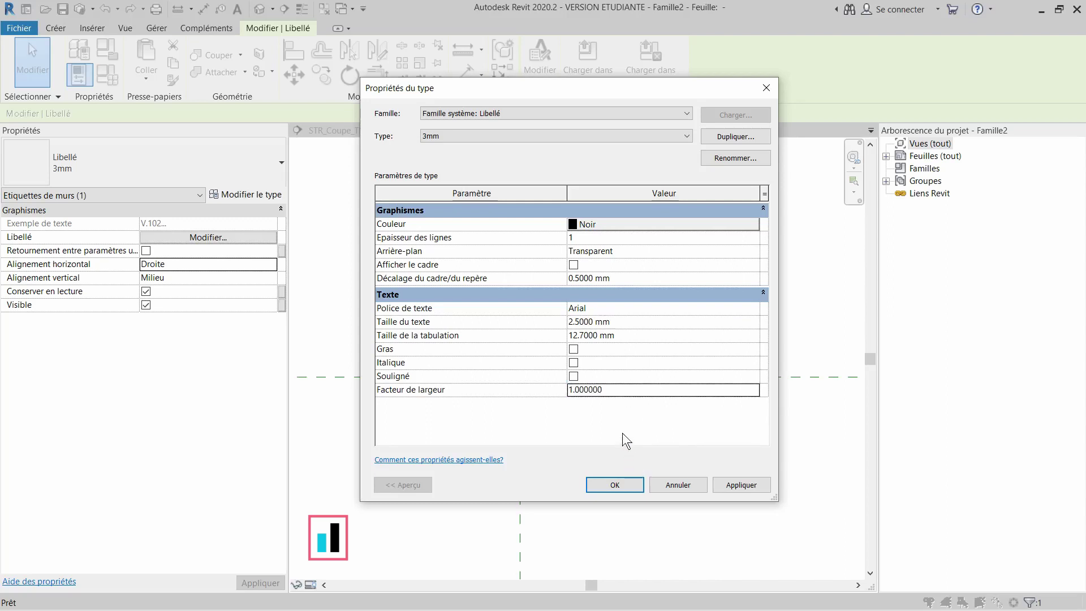
Step: Rename the label type as 2.5mm and apply the type properties
{"action": "left_click", "coordinate": [738, 156]}
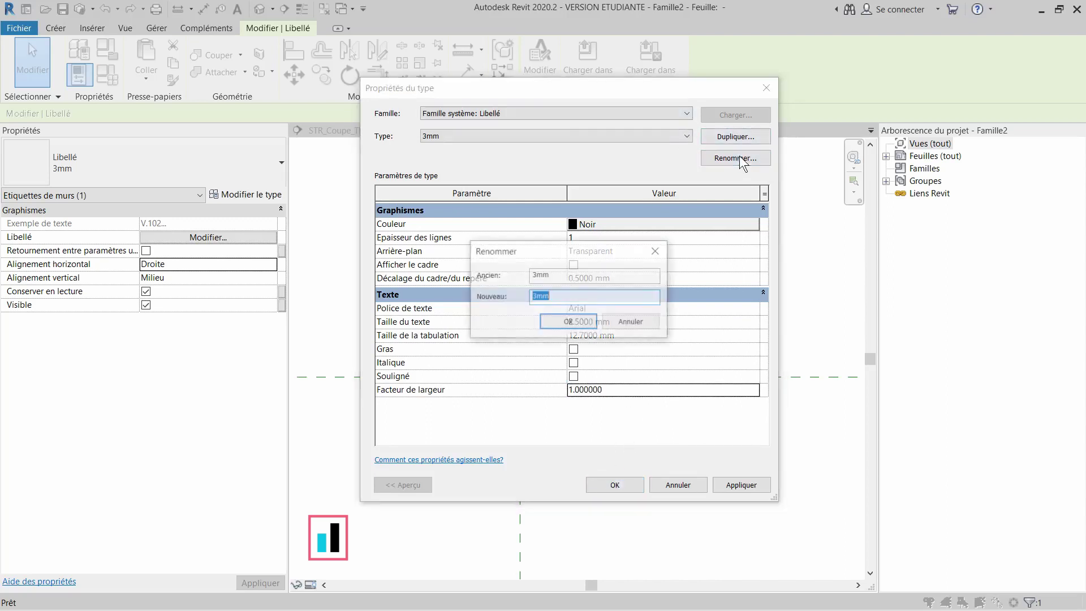
{"action": "type", "text": "2.5mm"}
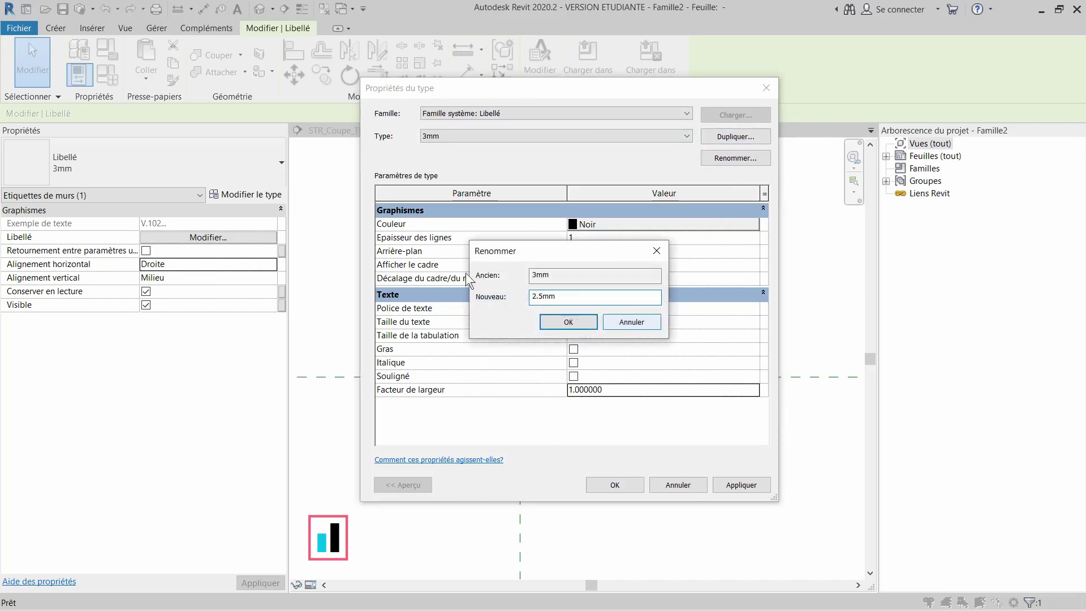
{"action": "left_click", "coordinate": [571, 322]}
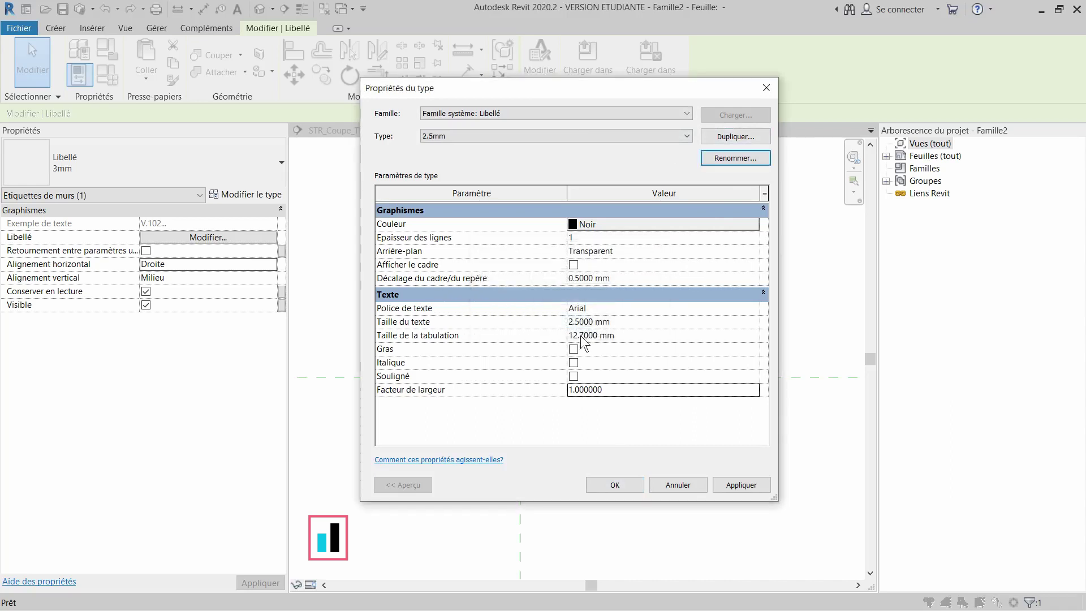
{"action": "left_click", "coordinate": [615, 484]}
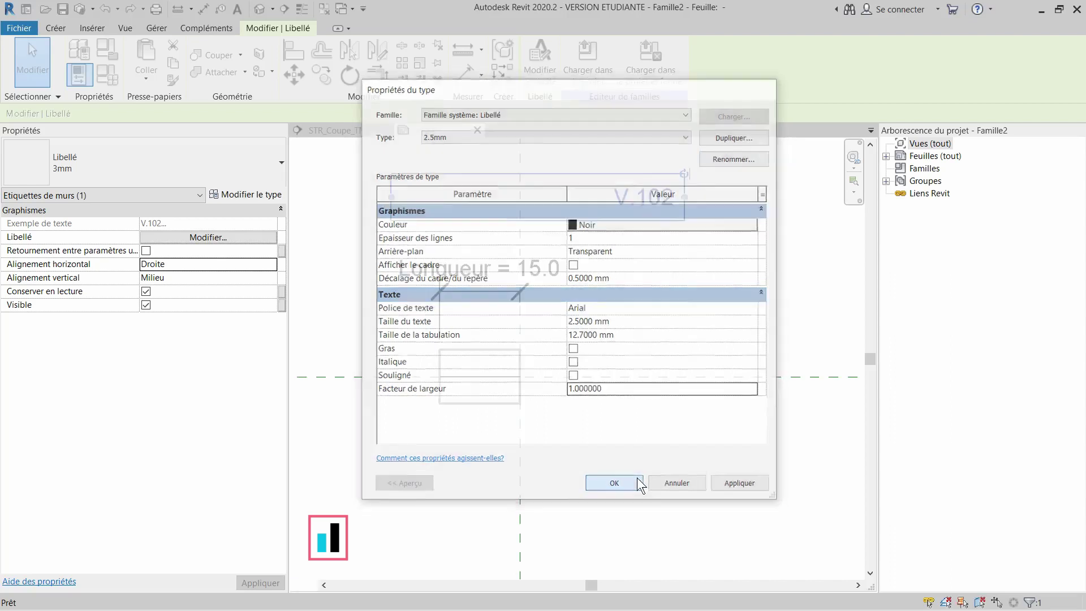
Step: Move the V.102 label into the upper half of the rectangle, against its right edge and above the middle line
{"action": "left_click_drag", "start_coordinate": [652, 197], "coordinate": [495, 364]}
{"action": "scroll", "coordinate": [489, 400], "scroll_direction": "up", "scroll_amount": 5}
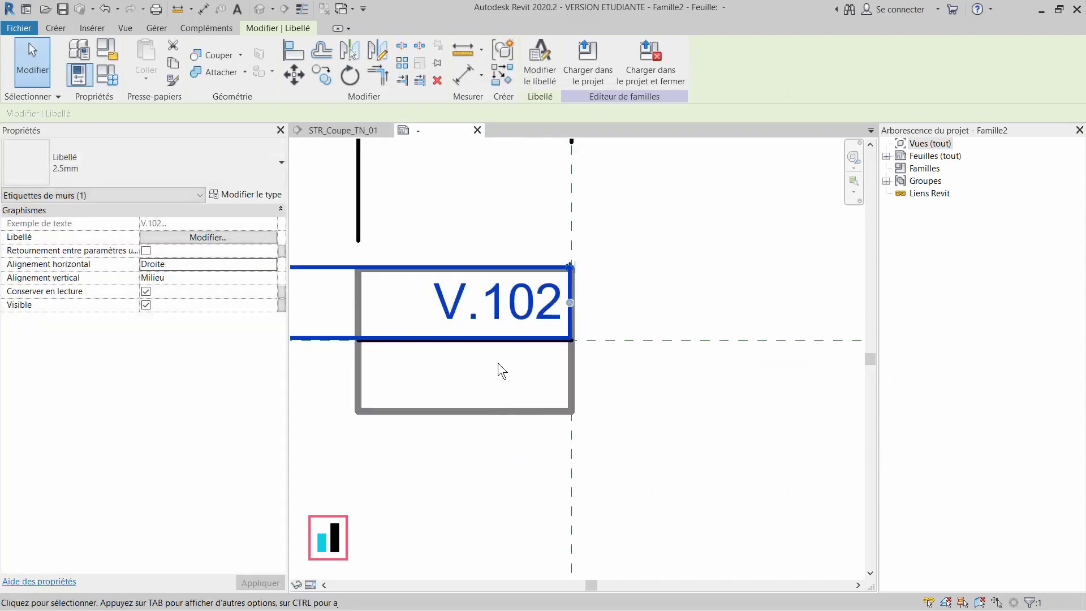
{"action": "scroll", "coordinate": [509, 339], "scroll_direction": "up", "scroll_amount": 1}
{"action": "left_click", "coordinate": [628, 308]}
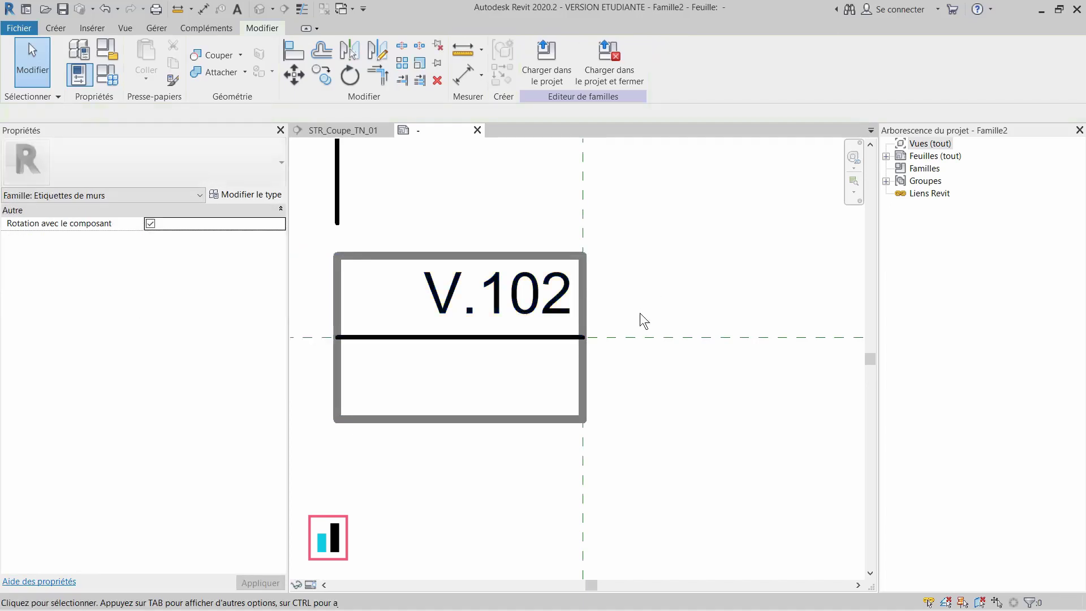
Step: Associate the visibility of the rectangle's four edges and middle line with a new Yes/No family type parameter named Droite
{"action": "scroll", "coordinate": [677, 286], "scroll_direction": "down", "scroll_amount": 4}
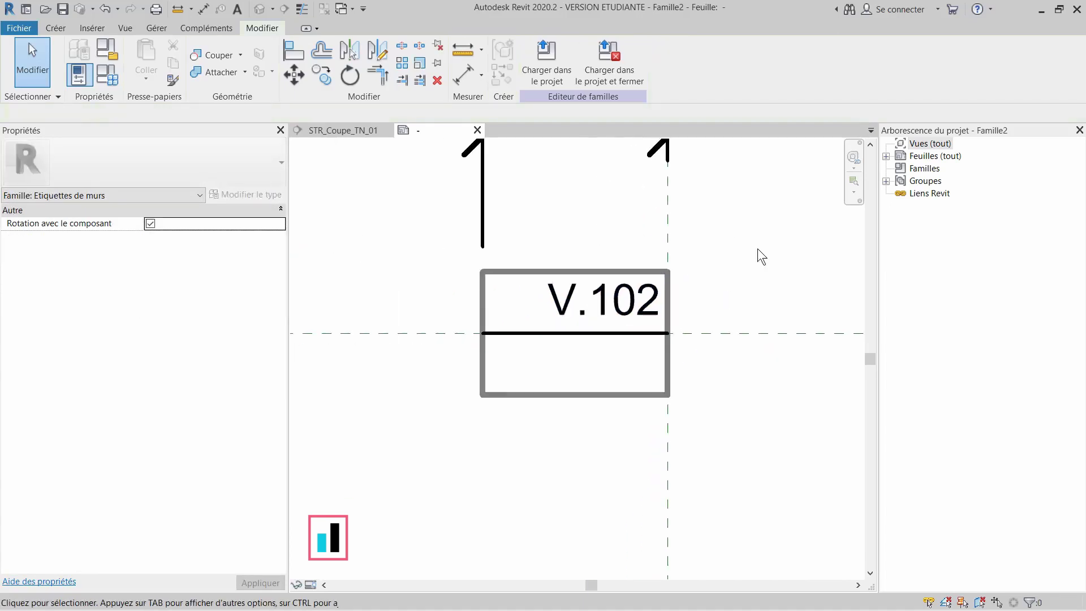
{"action": "middle_click_drag", "start_coordinate": [720, 259], "coordinate": [680, 296]}
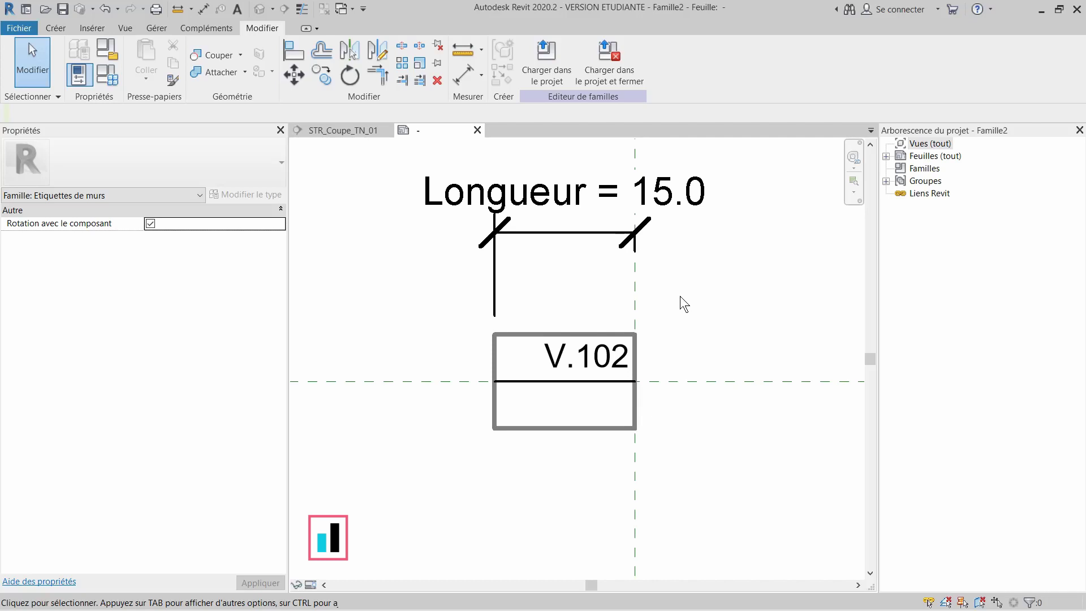
{"action": "middle_click_drag", "start_coordinate": [569, 472], "coordinate": [530, 434]}
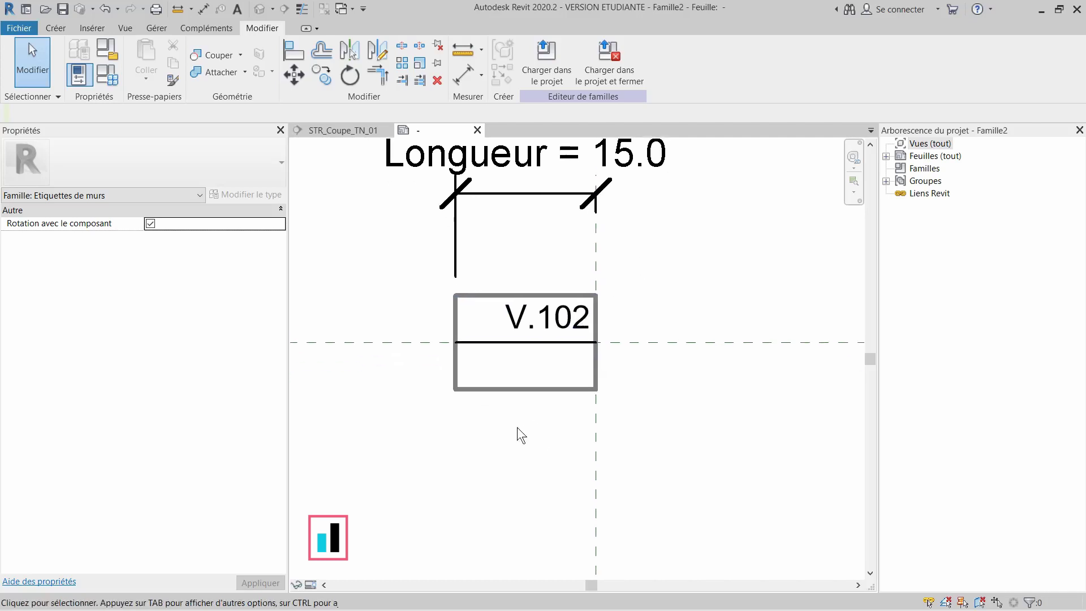
{"action": "scroll", "coordinate": [446, 422], "scroll_direction": "down", "scroll_amount": 3}
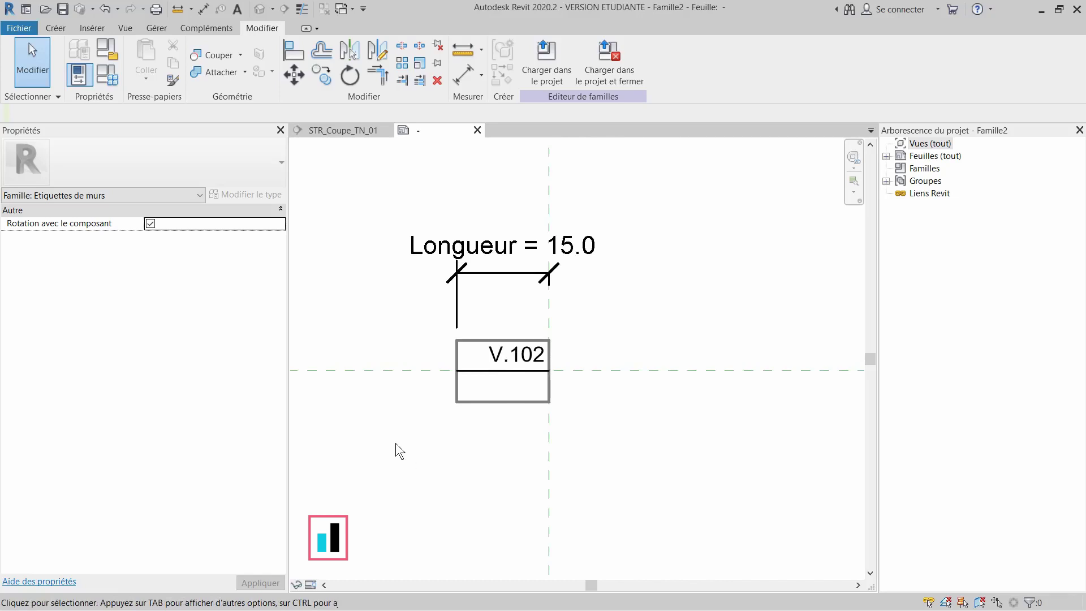
{"action": "left_click_drag", "start_coordinate": [396, 444], "coordinate": [619, 307]}
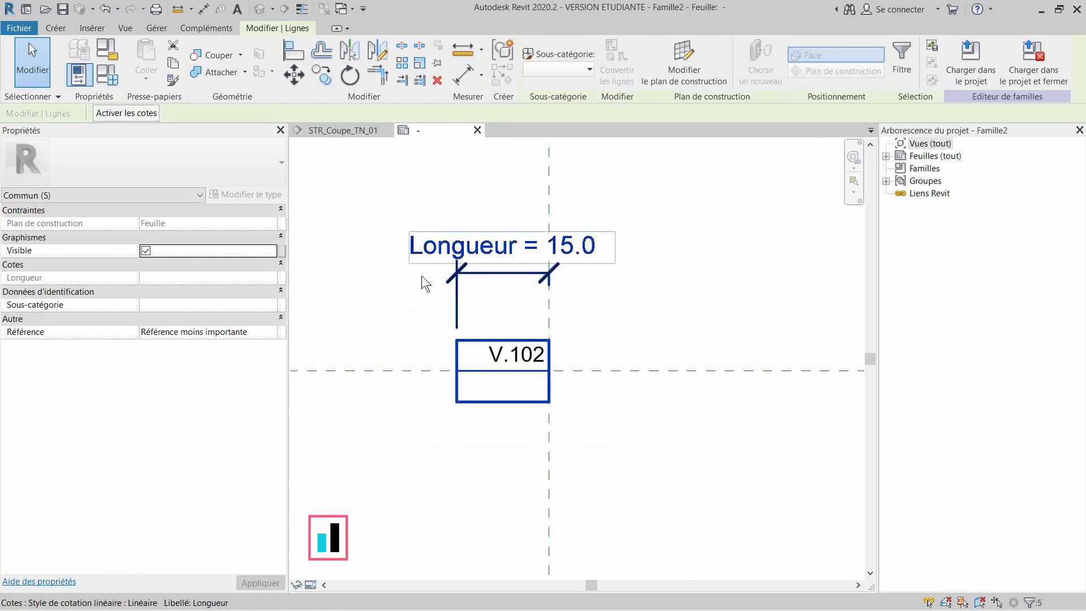
{"action": "left_click", "coordinate": [281, 250]}
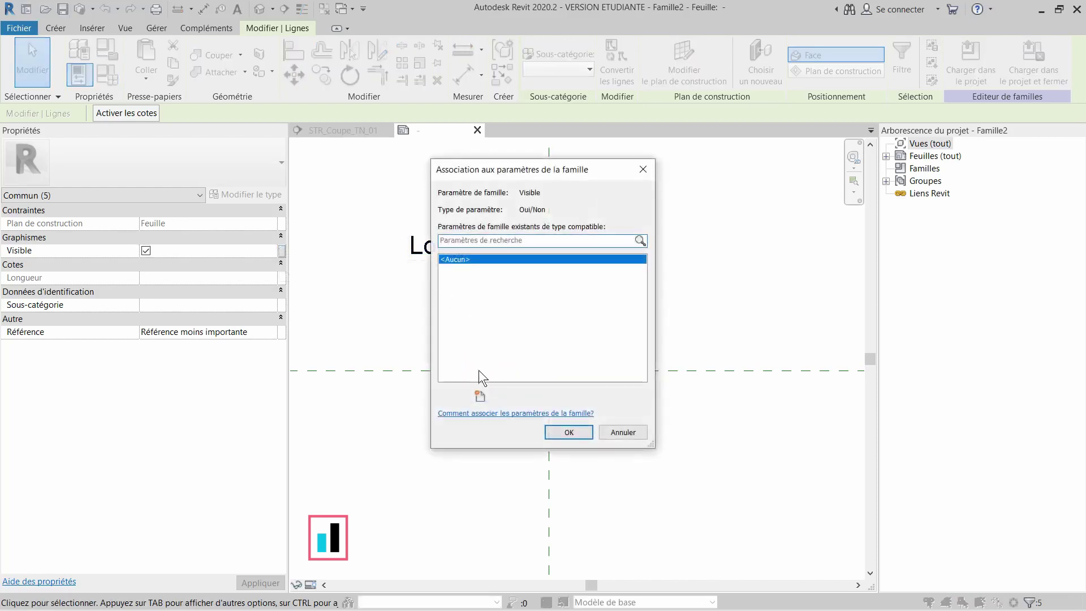
{"action": "left_click", "coordinate": [486, 399]}
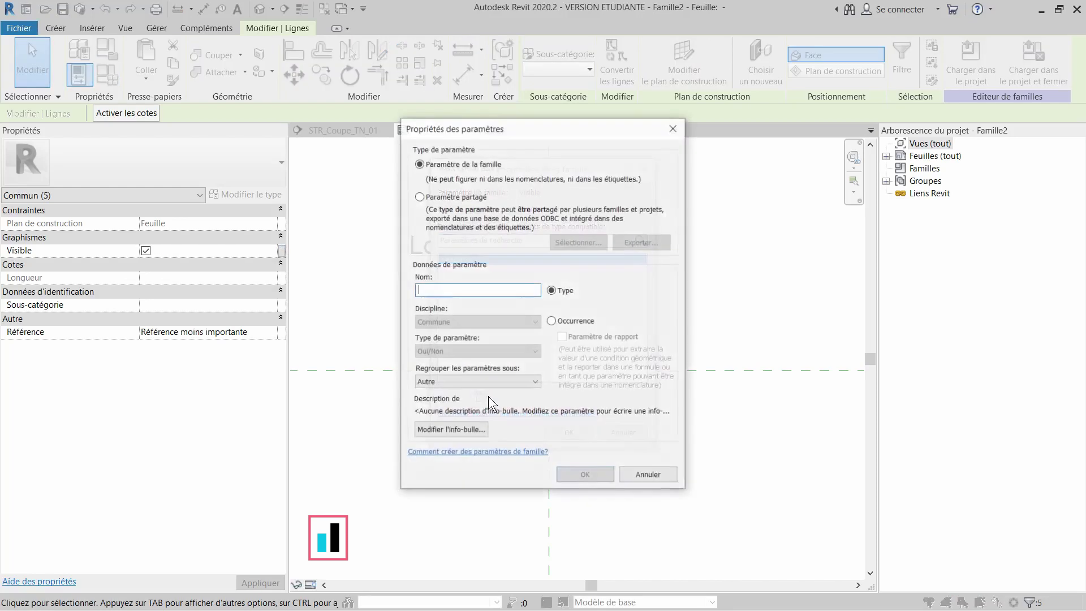
{"action": "type", "text": "Droite"}
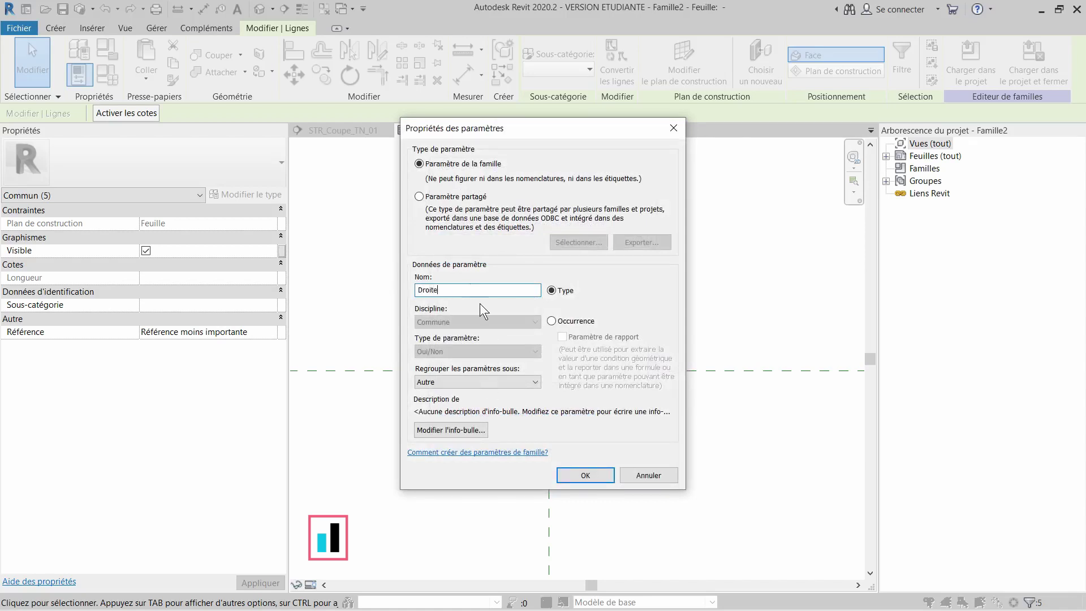
{"action": "left_click", "coordinate": [582, 475]}
{"action": "left_click", "coordinate": [568, 433]}
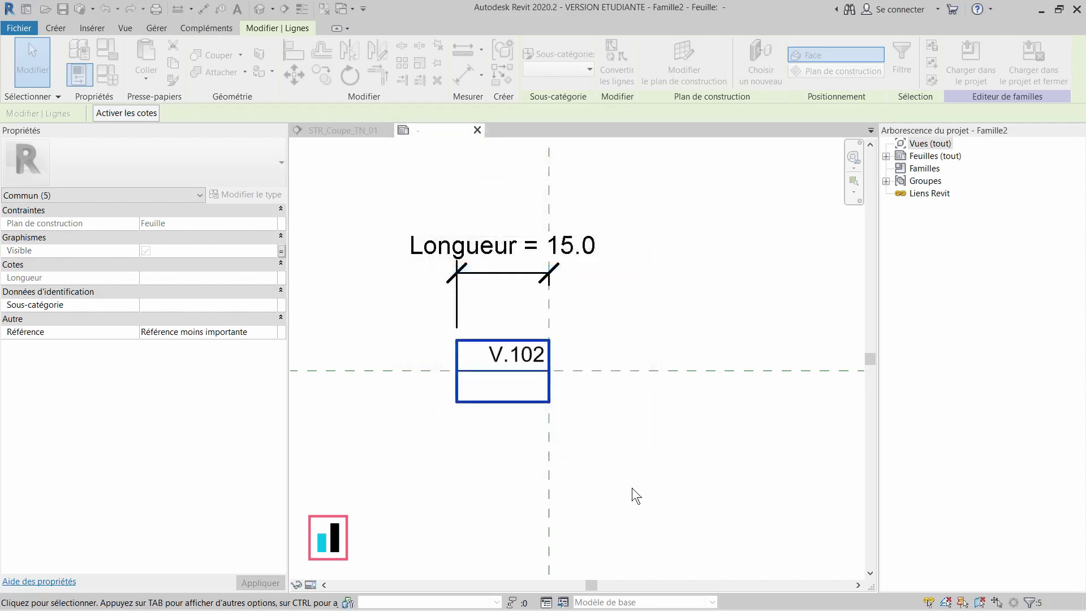
Step: Try to mirror a copy of the rectangle and middle line, without the label, about a drawn vertical axis, and undo it
{"action": "middle_click_drag", "start_coordinate": [646, 467], "coordinate": [613, 421]}
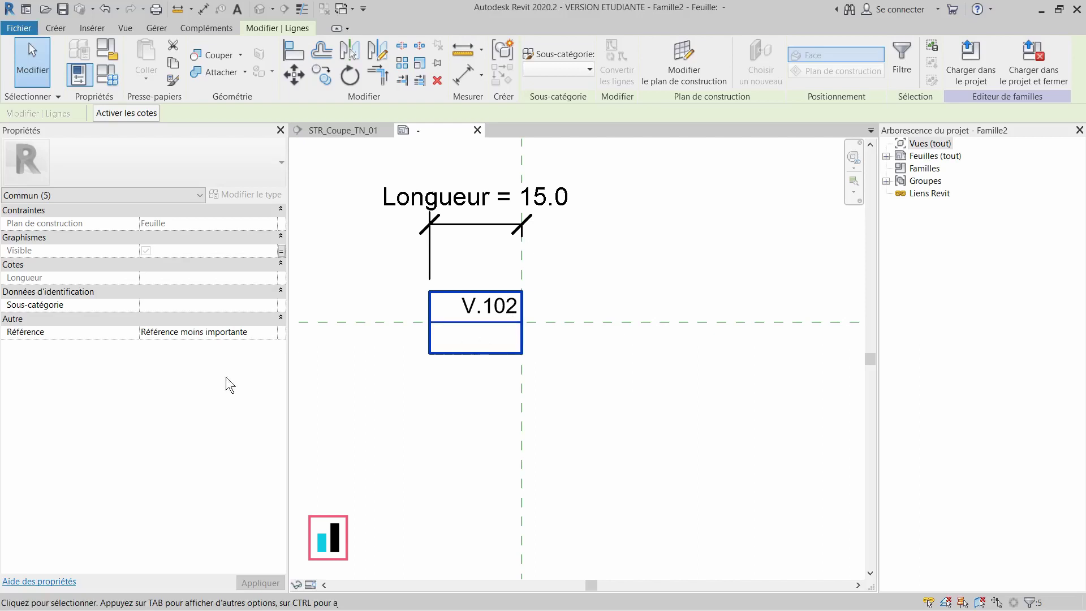
{"action": "middle_click_drag", "start_coordinate": [538, 409], "coordinate": [512, 401]}
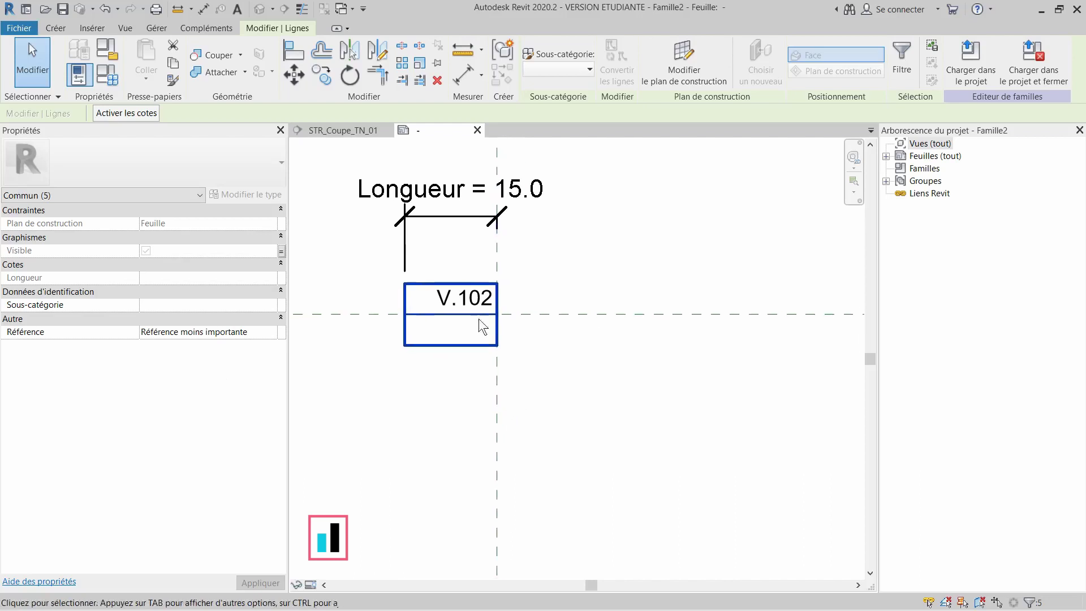
{"action": "left_click", "coordinate": [350, 51]}
{"action": "mouse_move", "coordinate": [588, 202]}
{"action": "middle_mouse_down"}
{"action": "mouse_move", "coordinate": [588, 237]}
{"action": "mouse_move", "coordinate": [579, 237]}
{"action": "middle_mouse_up"}
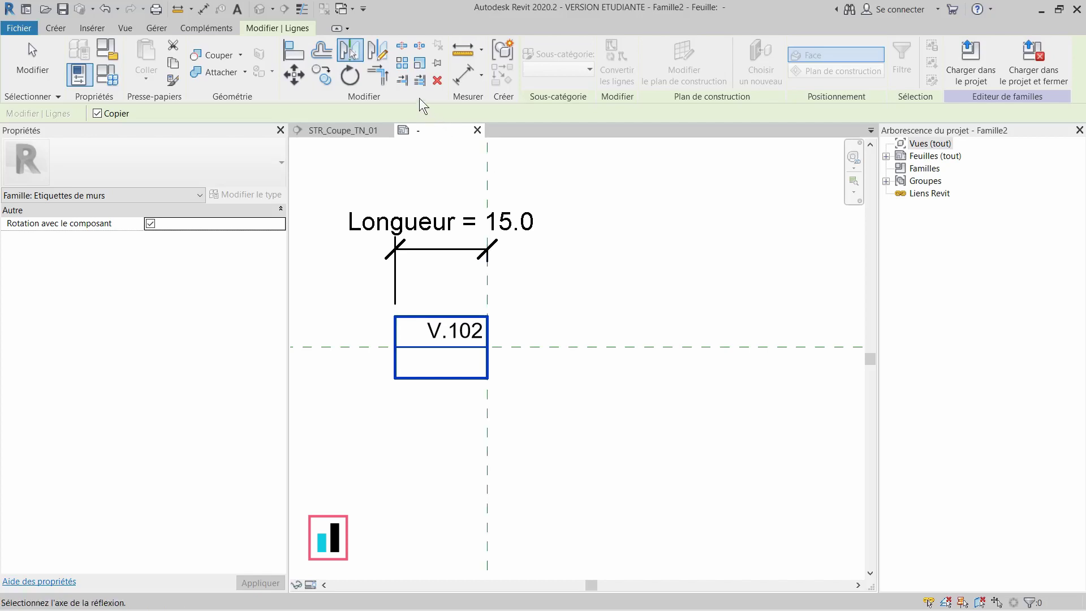
{"action": "left_click", "coordinate": [378, 51]}
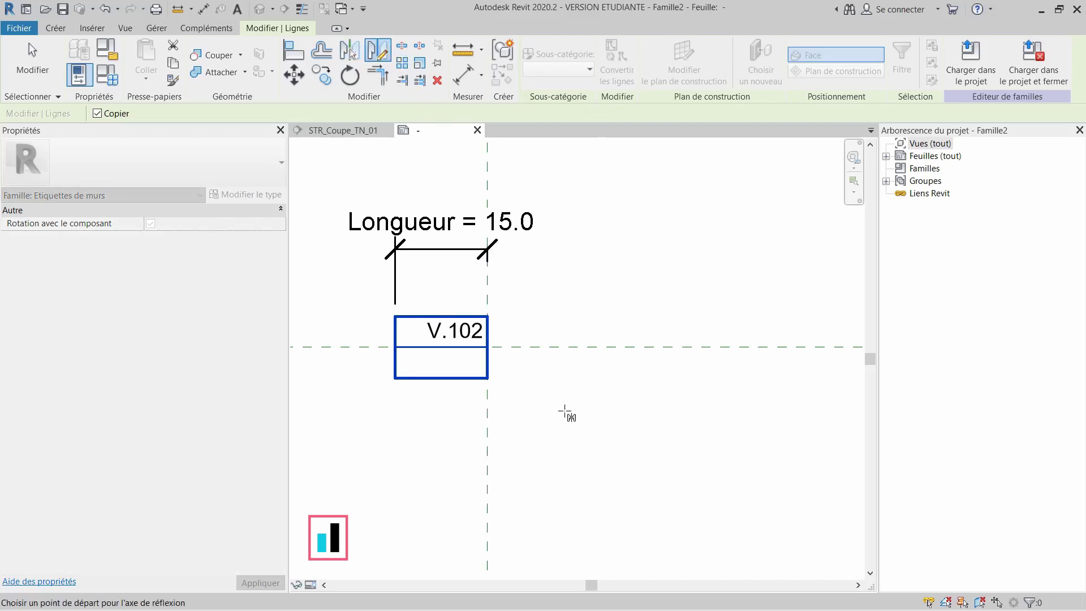
{"action": "left_click", "coordinate": [563, 410]}
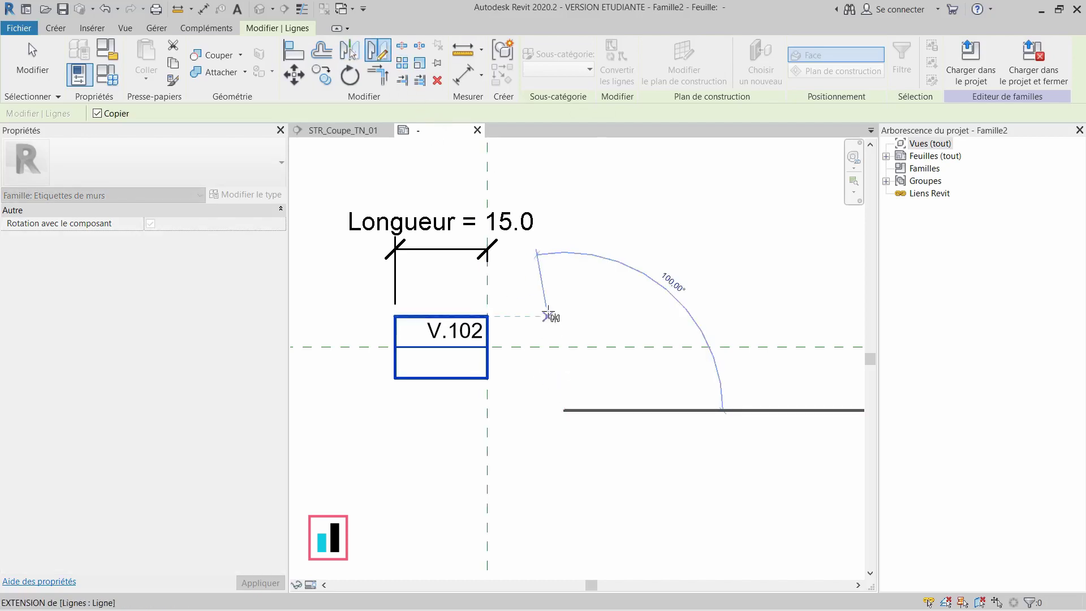
{"action": "left_click", "coordinate": [561, 281]}
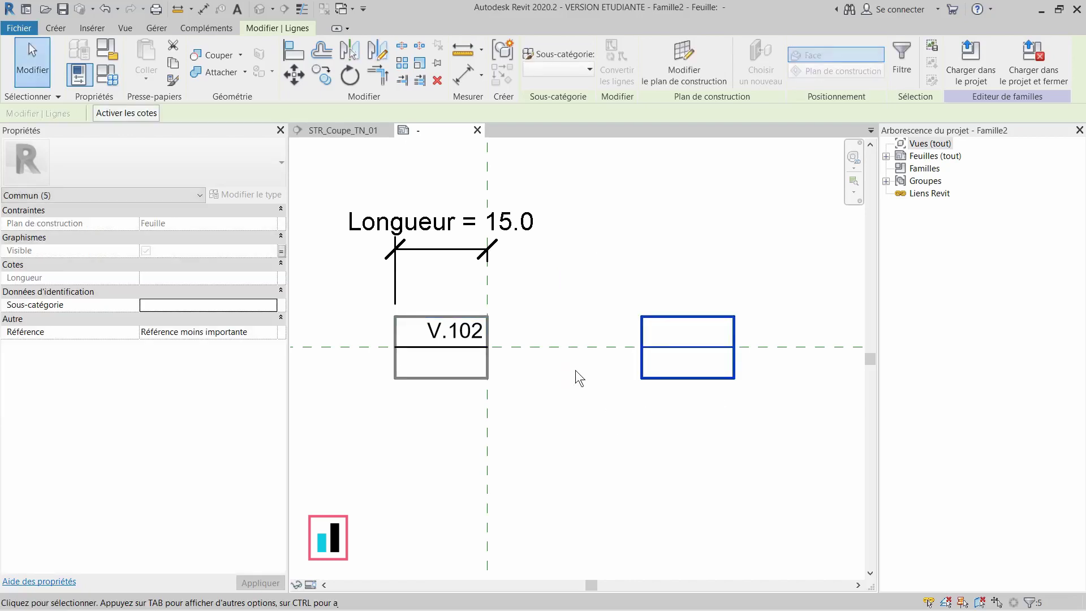
{"action": "key", "text": "Escape"}
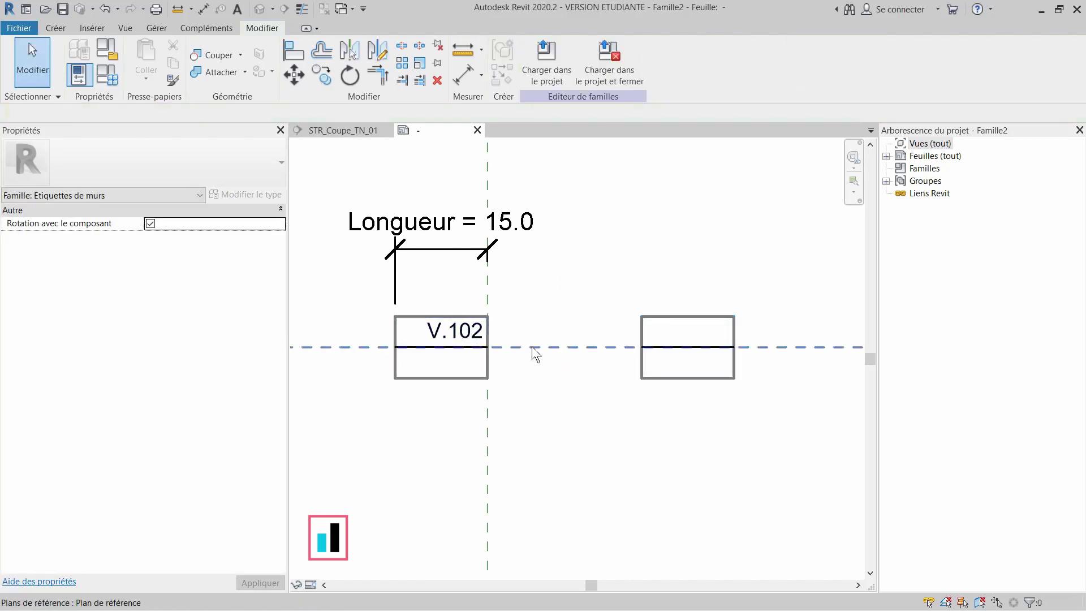
{"action": "key", "text": "Escape"}
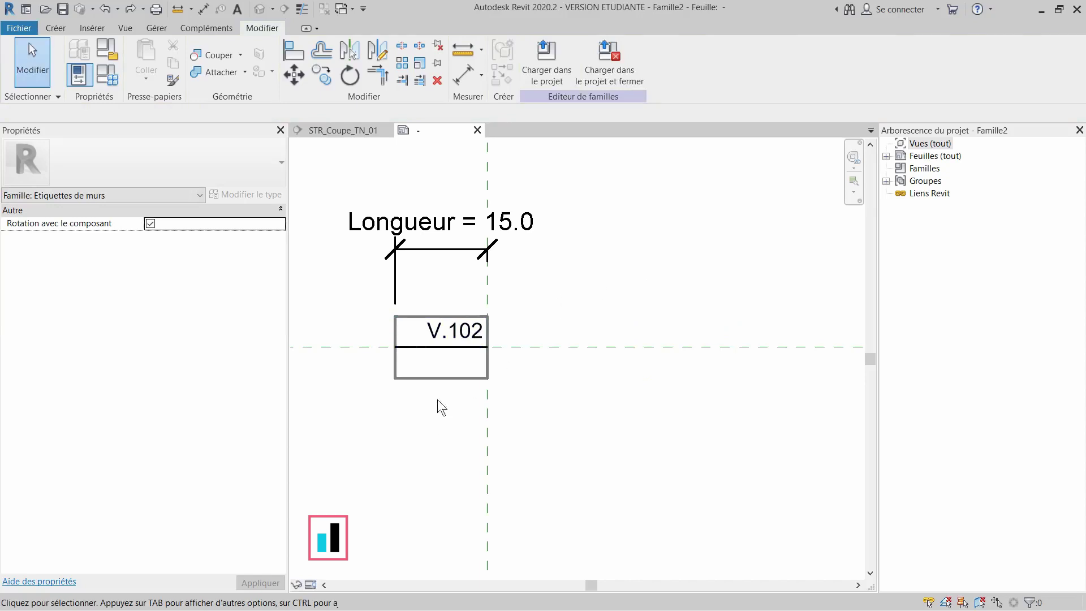
Step: Mirror a copy of the rectangle, middle line and V.102 label about a vertical axis drawn right of the vertical reference plane
{"action": "left_click_drag", "start_coordinate": [368, 436], "coordinate": [507, 271]}
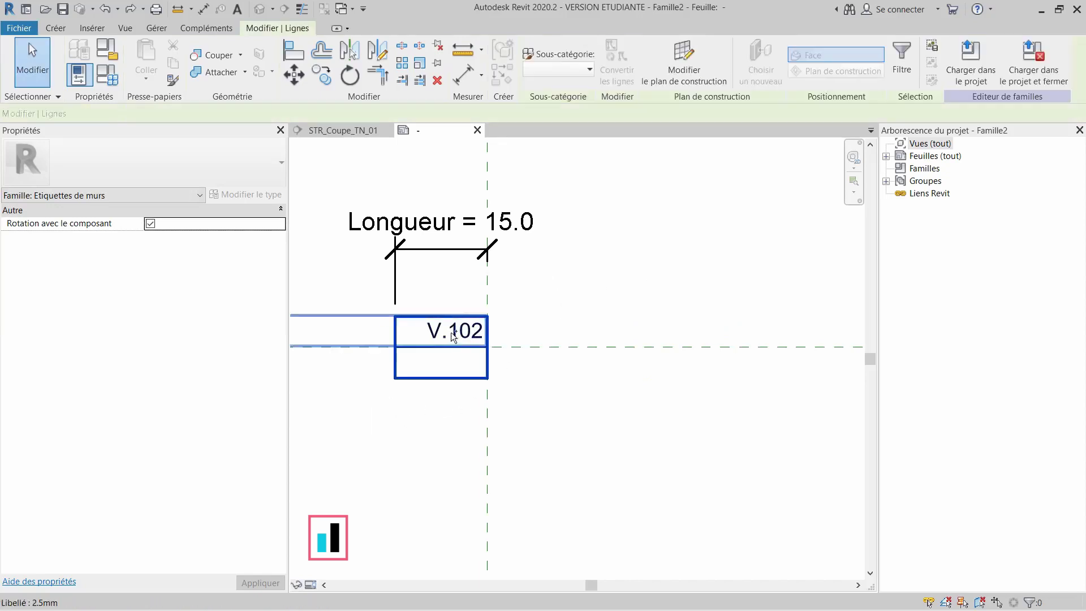
{"action": "left_click", "coordinate": [450, 332], "text": "ctrl"}
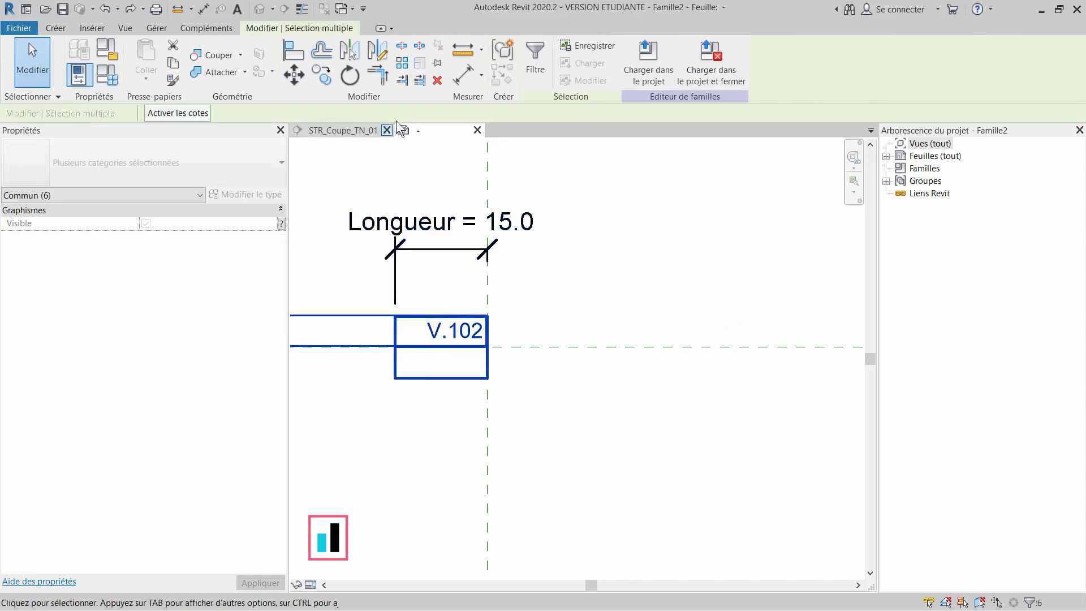
{"action": "left_click", "coordinate": [377, 50]}
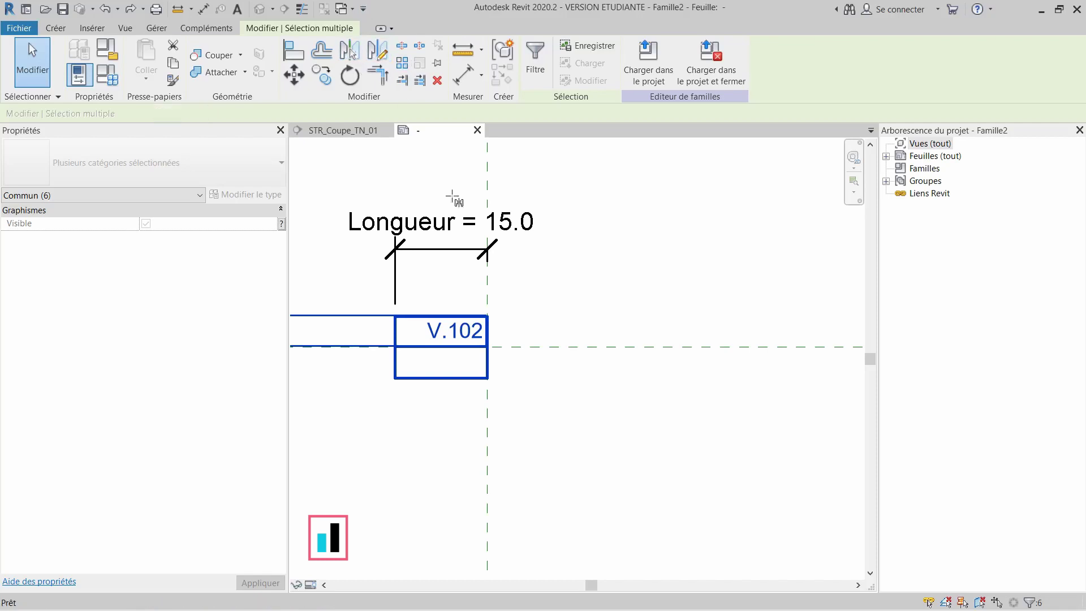
{"action": "left_click", "coordinate": [564, 410]}
{"action": "left_click", "coordinate": [565, 286]}
{"action": "middle_click_drag", "start_coordinate": [603, 392], "coordinate": [484, 395]}
{"action": "left_click", "coordinate": [494, 409]}
{"action": "scroll", "coordinate": [494, 408], "scroll_direction": "down", "scroll_amount": 2}
{"action": "left_click_drag", "start_coordinate": [478, 422], "coordinate": [802, 253]}
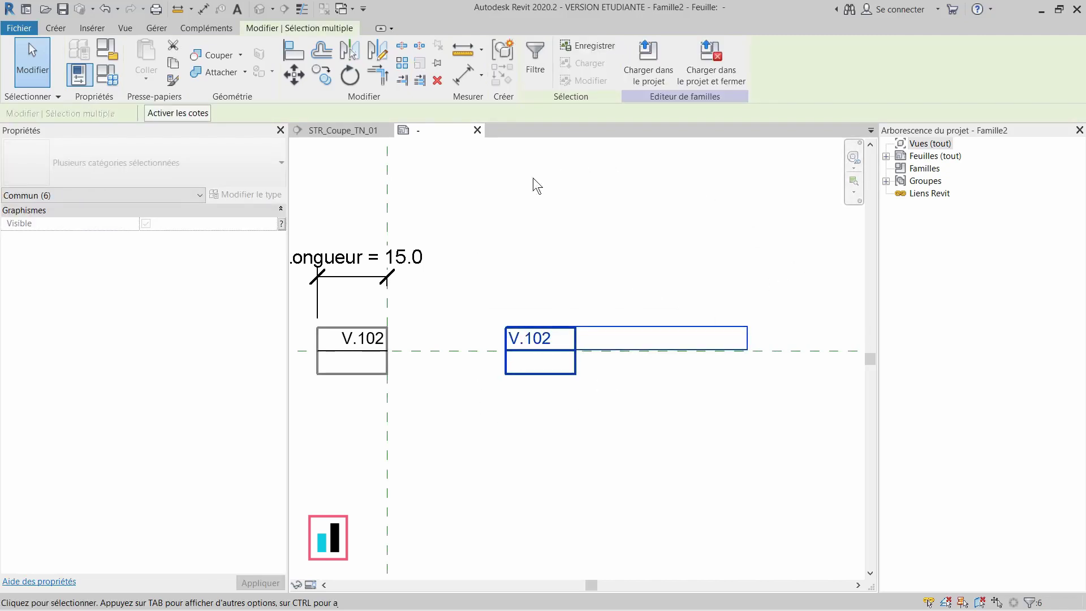
Step: Associate the visibility of the left rectangle's V.102 label with the existing Droite family parameter
{"action": "left_click", "coordinate": [354, 340]}
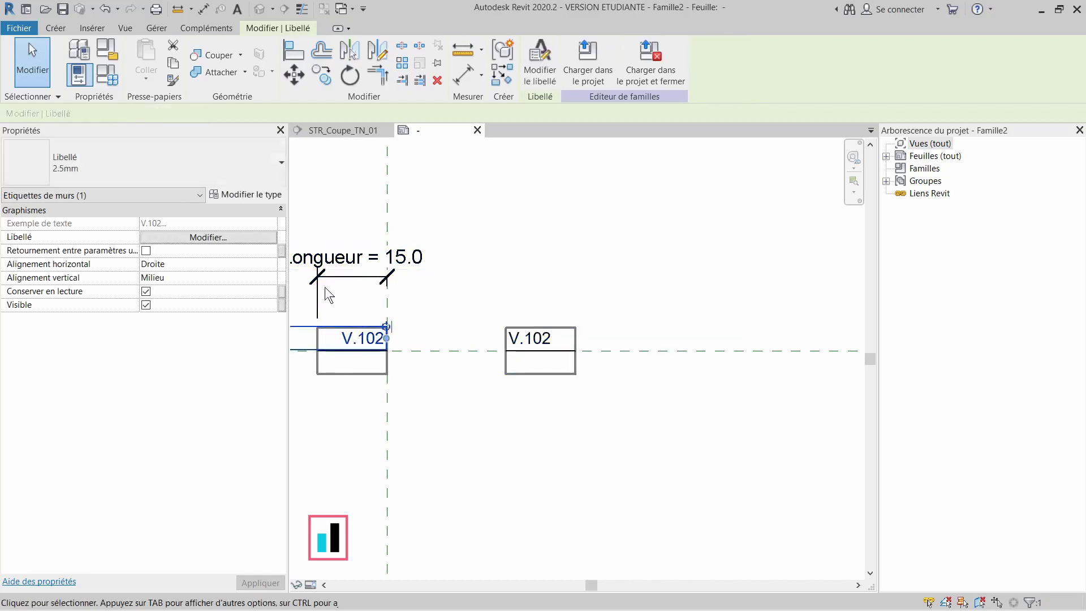
{"action": "left_click", "coordinate": [282, 306]}
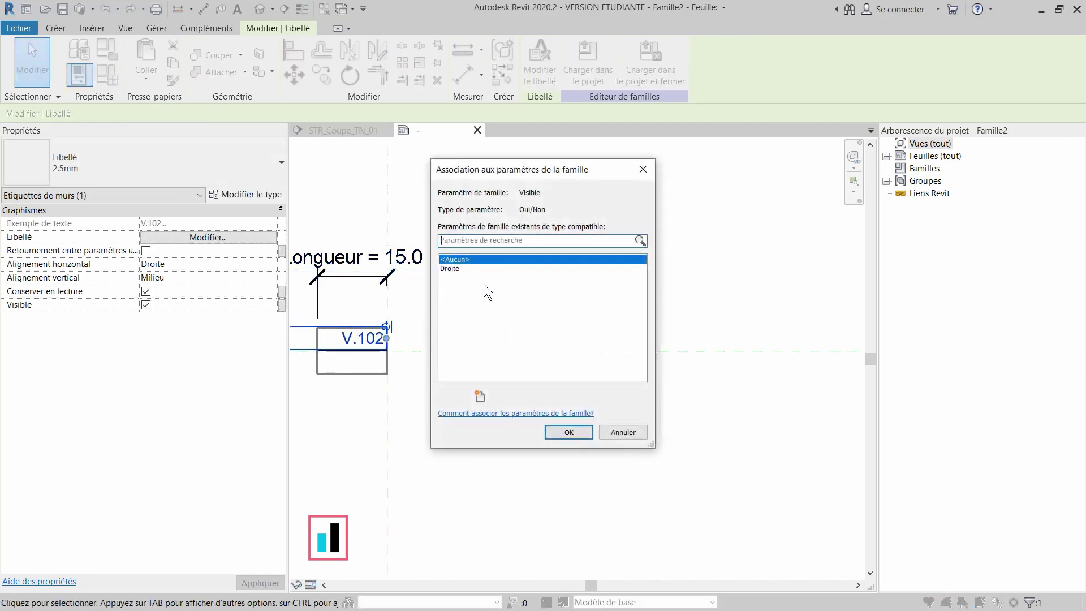
{"action": "left_click", "coordinate": [465, 269]}
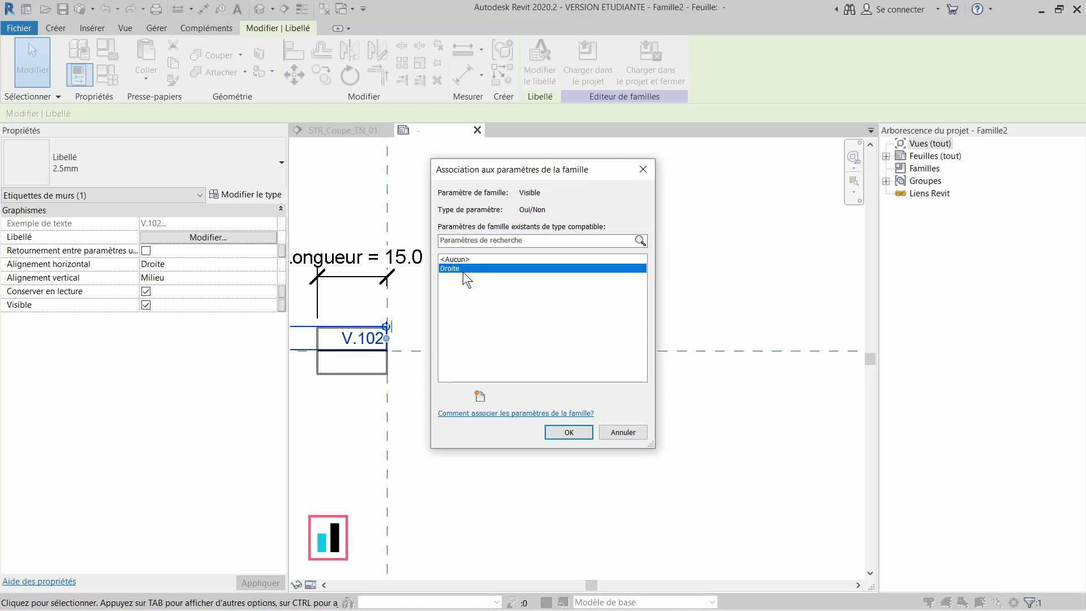
{"action": "left_click", "coordinate": [569, 432]}
{"action": "left_click", "coordinate": [527, 427]}
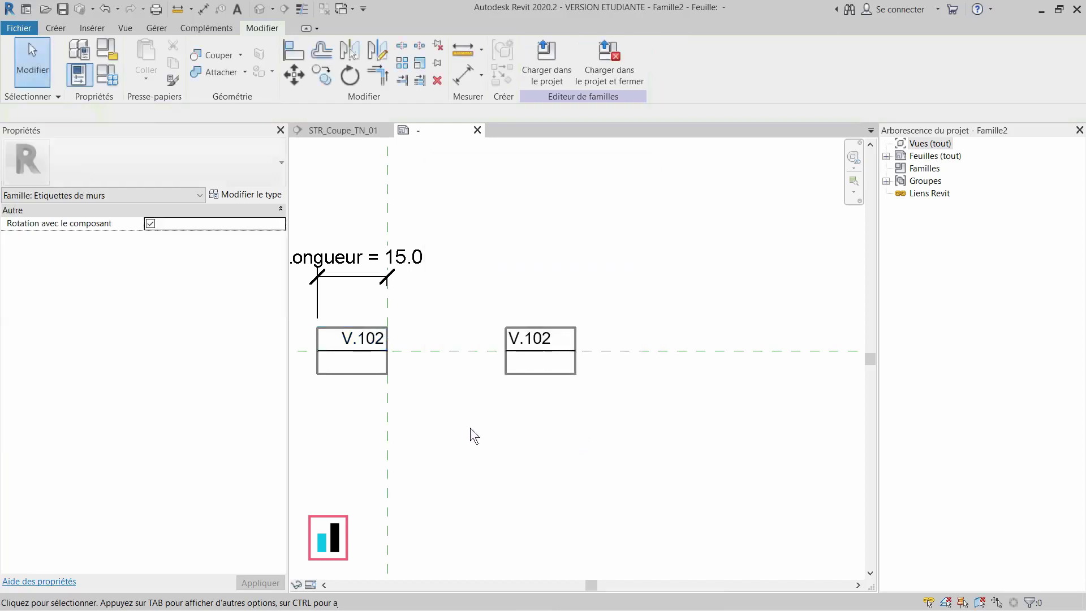
Step: Associate the visibility of the whole mirrored copy, label included, with a new Yes/No family type parameter named Gauche
{"action": "left_click_drag", "start_coordinate": [470, 428], "coordinate": [764, 288]}
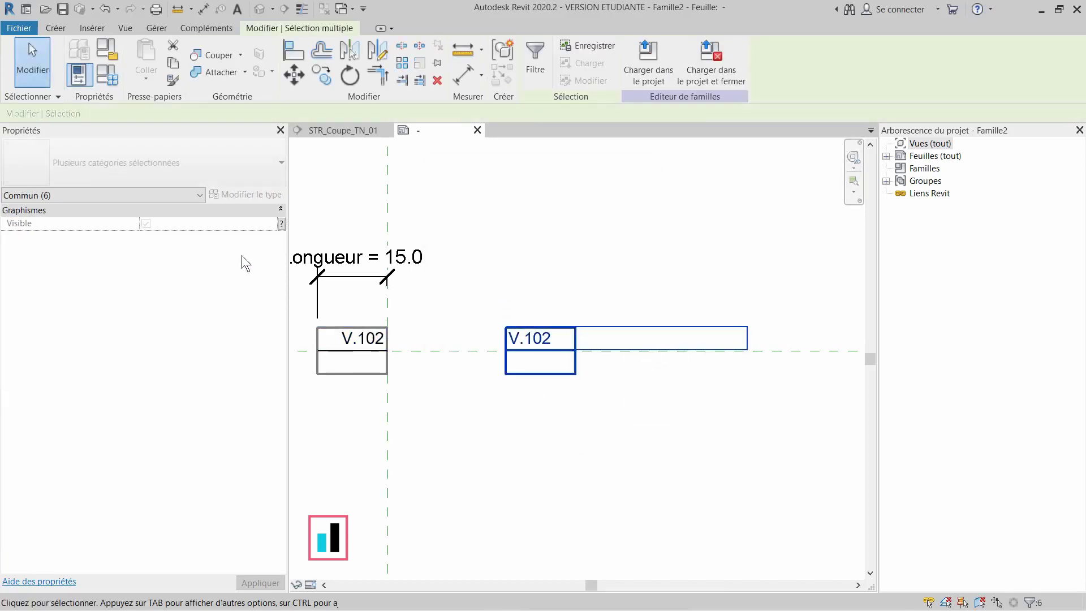
{"action": "left_click", "coordinate": [281, 224]}
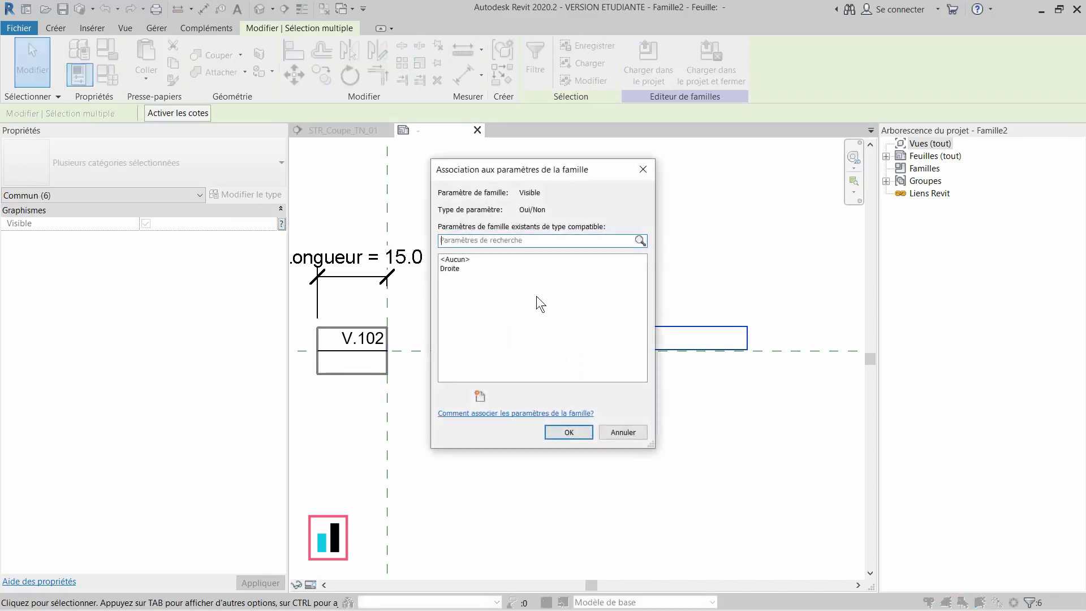
{"action": "left_click", "coordinate": [480, 393]}
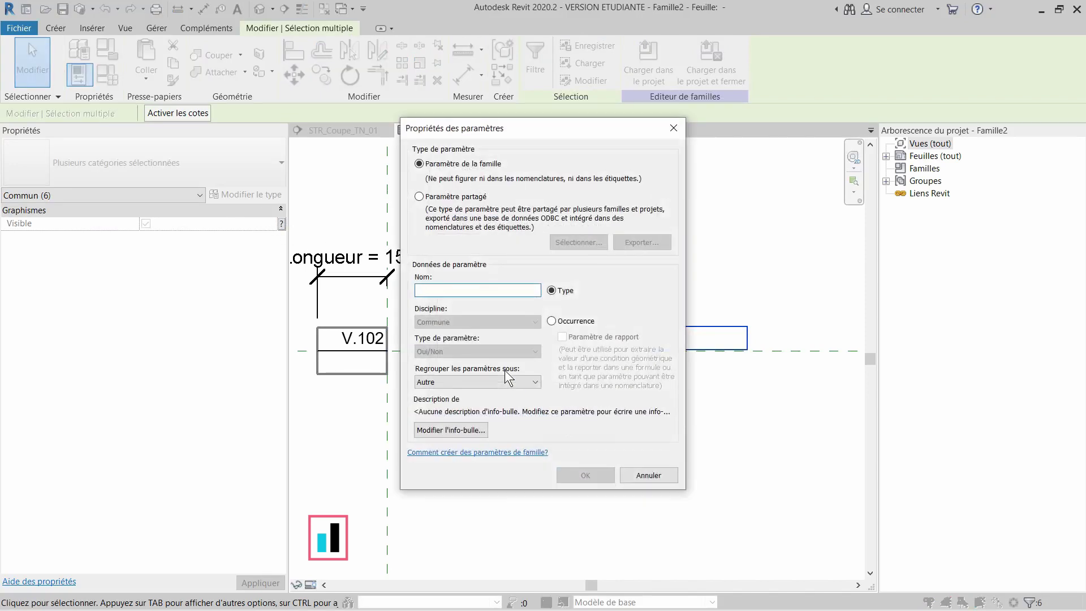
{"action": "type", "text": "Gacu"}
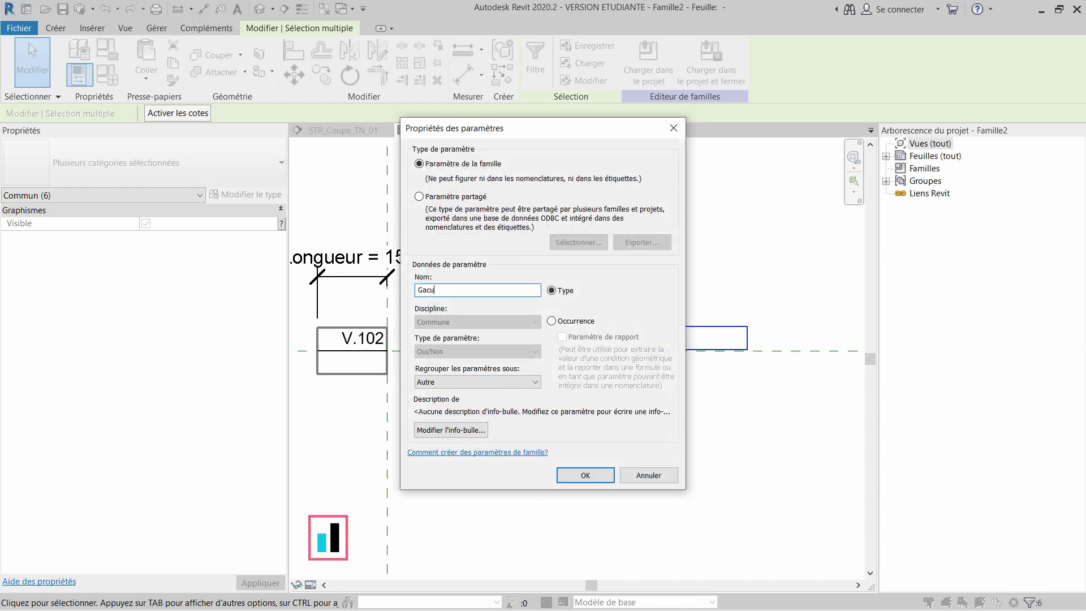
{"action": "key", "text": "BackSpace"}
{"action": "type", "text": "uche"}
{"action": "left_click", "coordinate": [588, 477]}
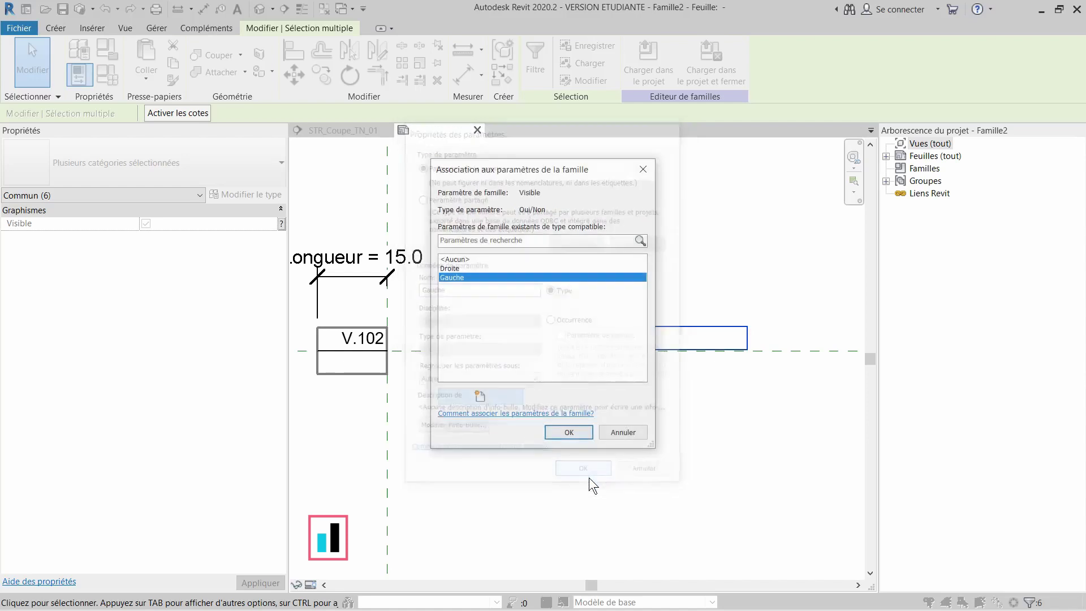
{"action": "left_click", "coordinate": [576, 434]}
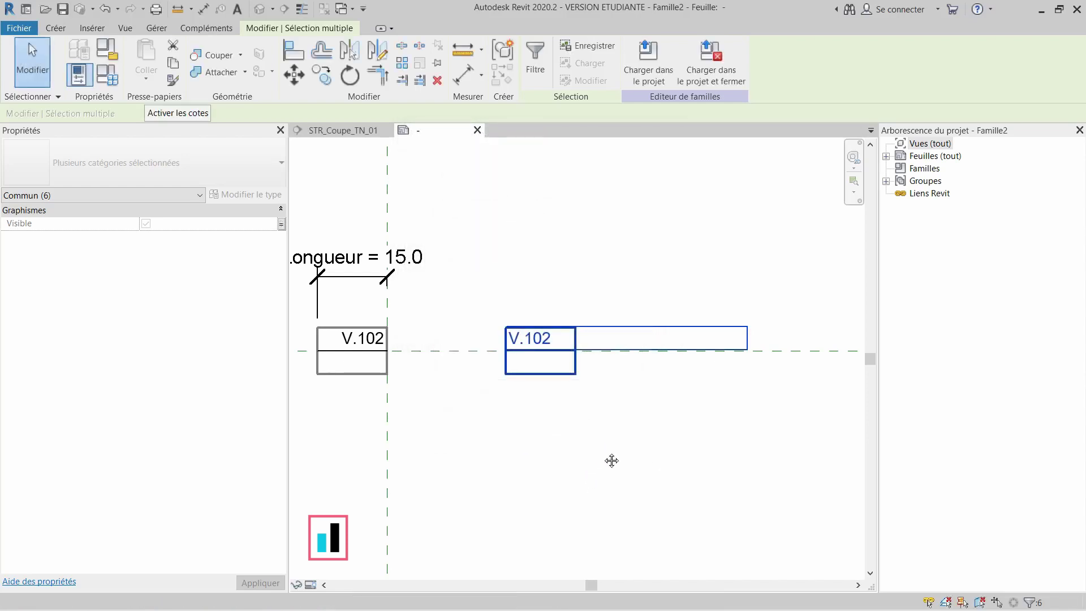
Step: Move the mirrored copy horizontally so the midpoint of its left edge lands on the intersection of the reference planes
{"action": "middle_click_drag", "start_coordinate": [611, 460], "coordinate": [675, 430]}
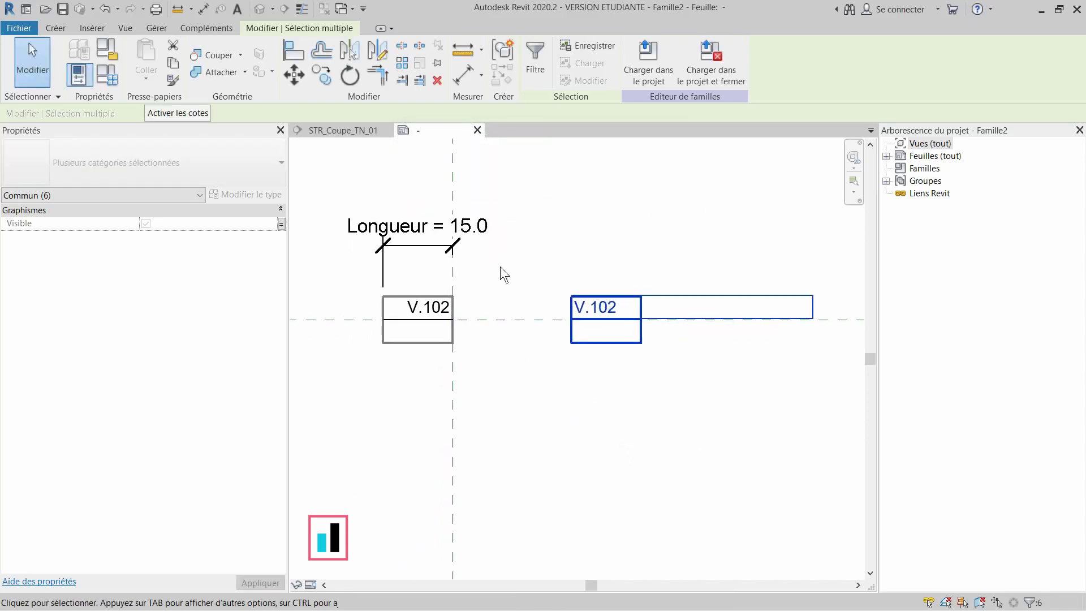
{"action": "left_click", "coordinate": [294, 74]}
{"action": "scroll", "coordinate": [588, 349], "scroll_direction": "up", "scroll_amount": 3}
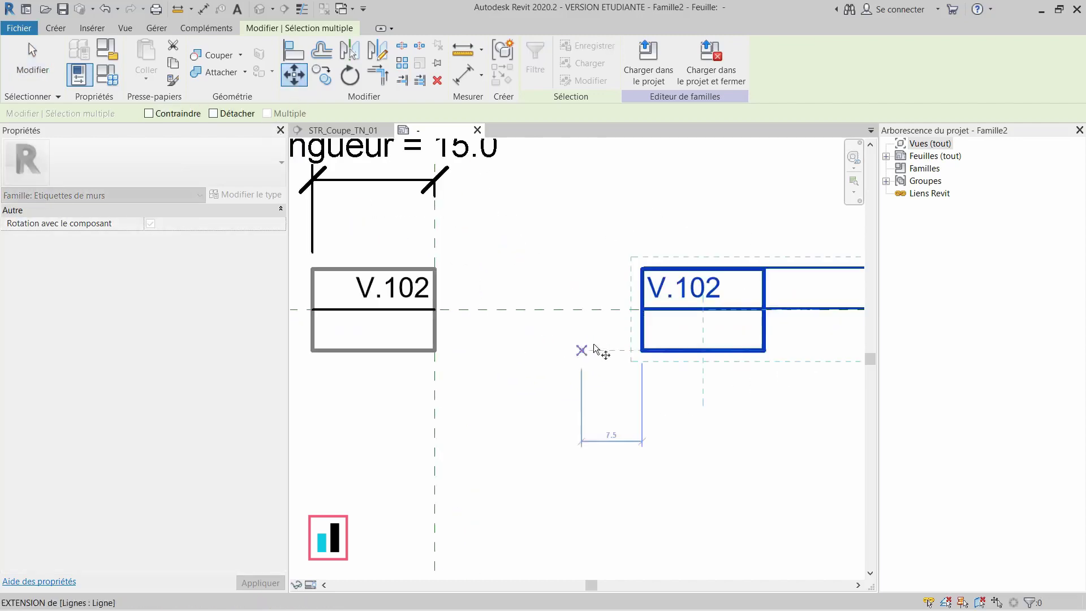
{"action": "left_click", "coordinate": [643, 309]}
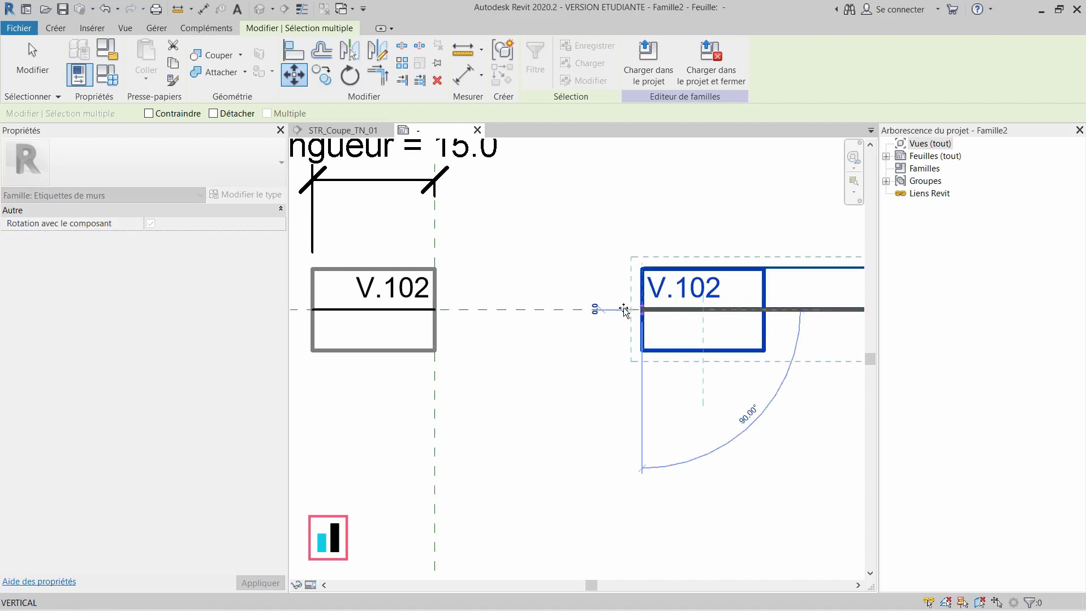
{"action": "left_click", "coordinate": [434, 310]}
{"action": "middle_click_drag", "start_coordinate": [509, 421], "coordinate": [480, 455]}
{"action": "middle_click_drag", "start_coordinate": [498, 177], "coordinate": [516, 185]}
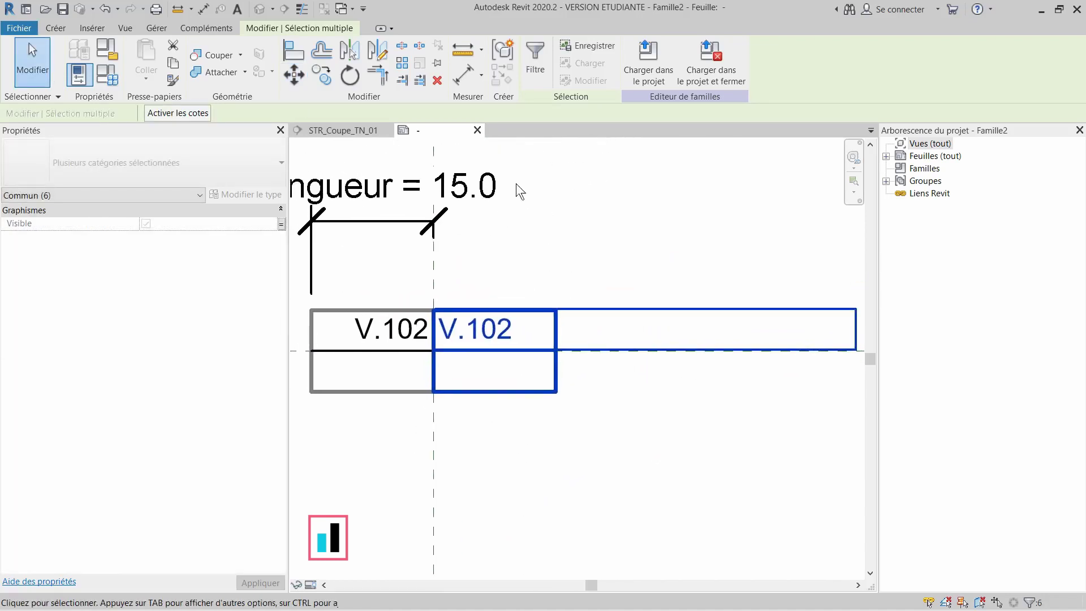
Step: Add an aligned dimension from the vertical reference plane to the mirrored rectangle's right edge, above the existing Longueur dimension
{"action": "key", "text": "d"}
{"action": "key", "text": "i"}
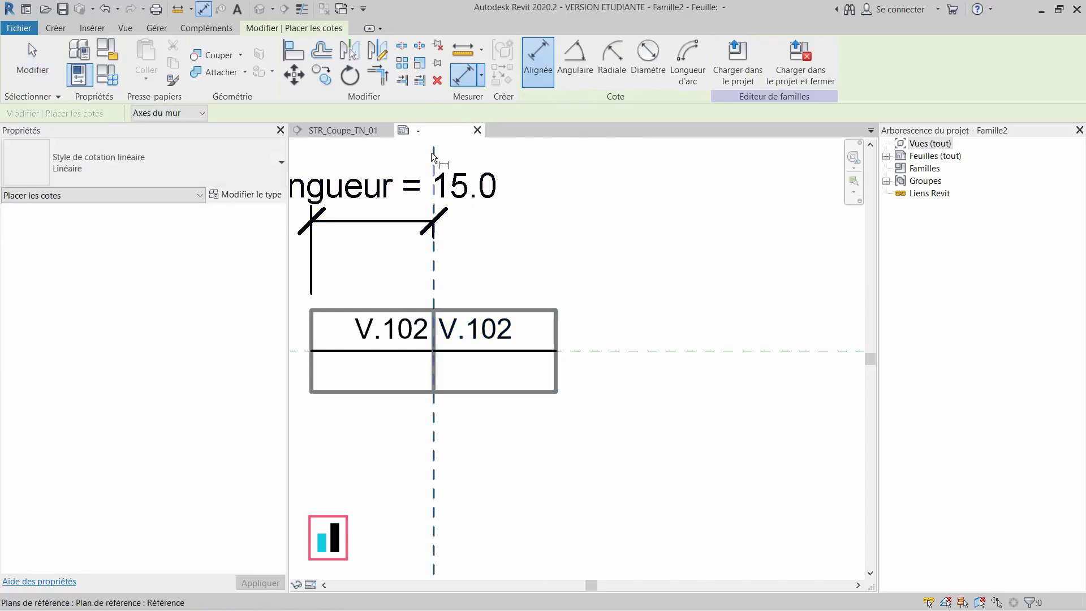
{"action": "left_click", "coordinate": [435, 157]}
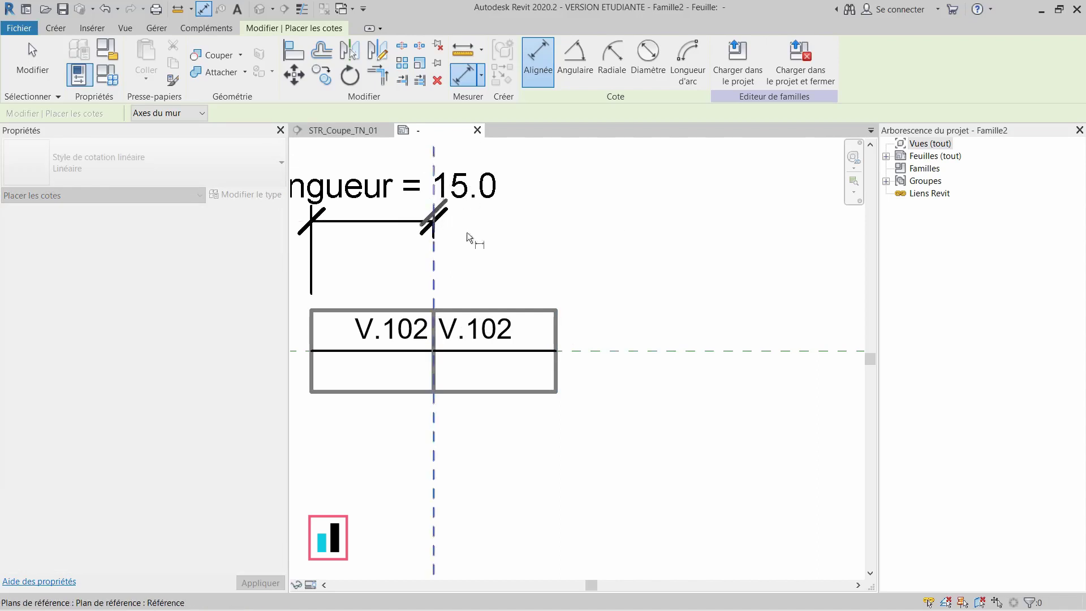
{"action": "left_click", "coordinate": [561, 321]}
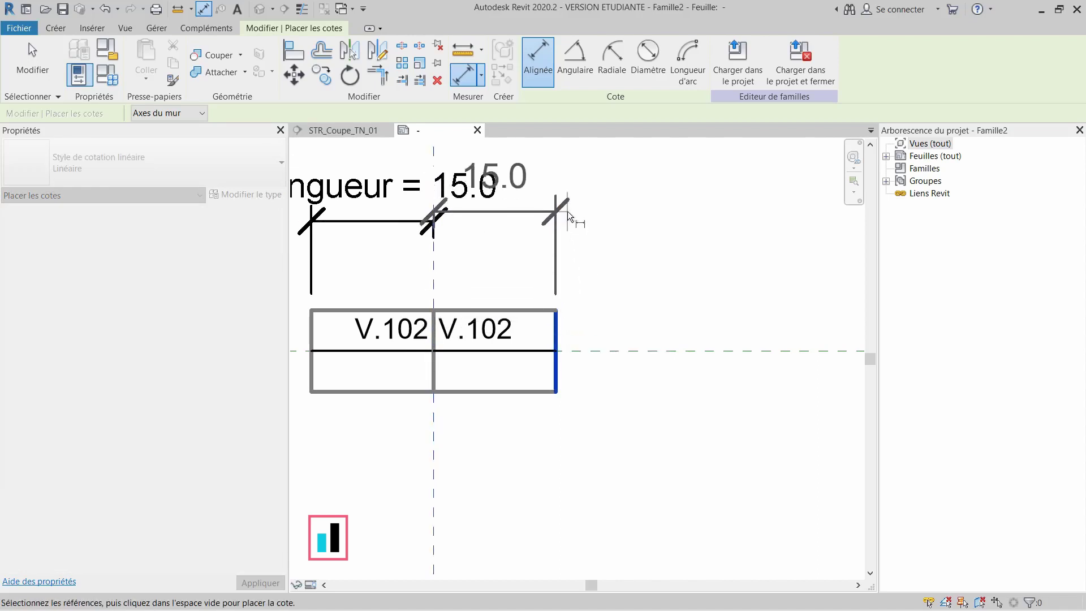
{"action": "middle_click_drag", "start_coordinate": [567, 211], "coordinate": [566, 336]}
{"action": "left_click", "coordinate": [581, 235]}
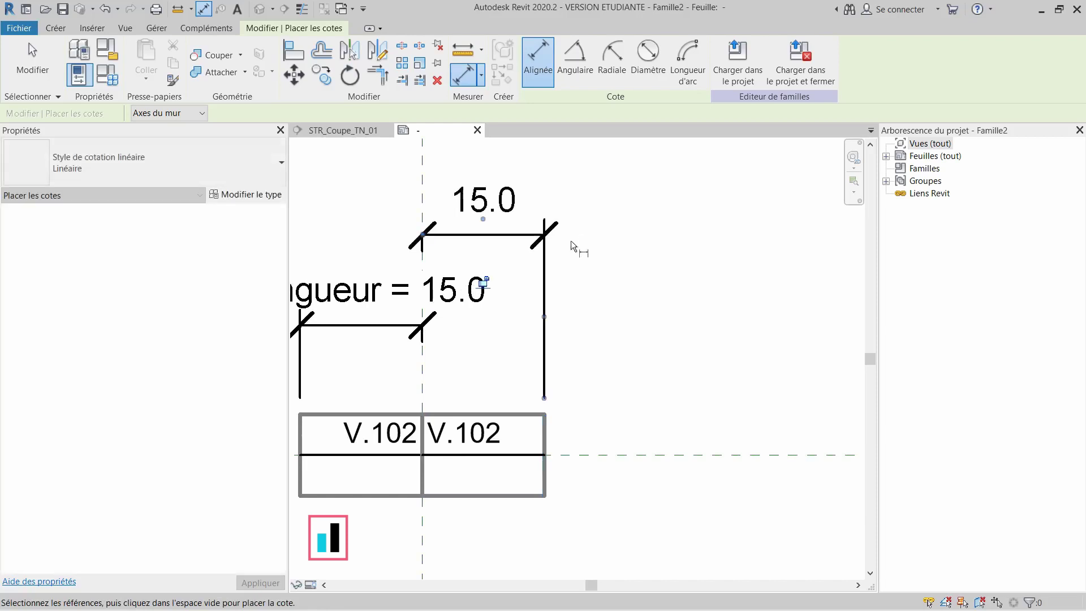
{"action": "key", "text": "Escape"}
{"action": "key", "text": "Escape"}
Step: Assign the Longueur parameter to the dimension of the mirrored rectangle's width
{"action": "left_click", "coordinate": [506, 236]}
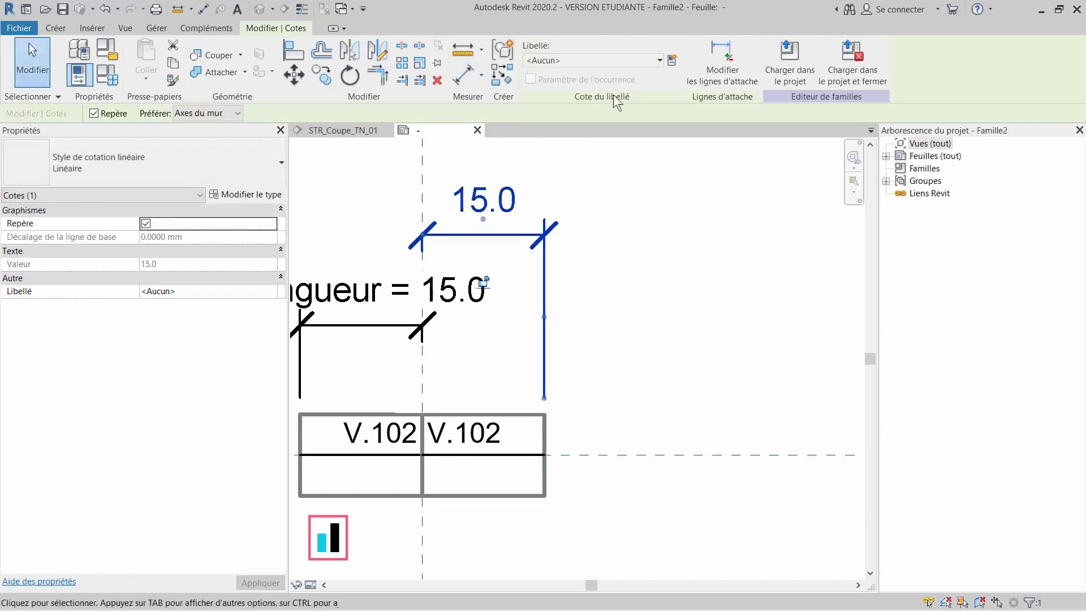
{"action": "left_click", "coordinate": [650, 62]}
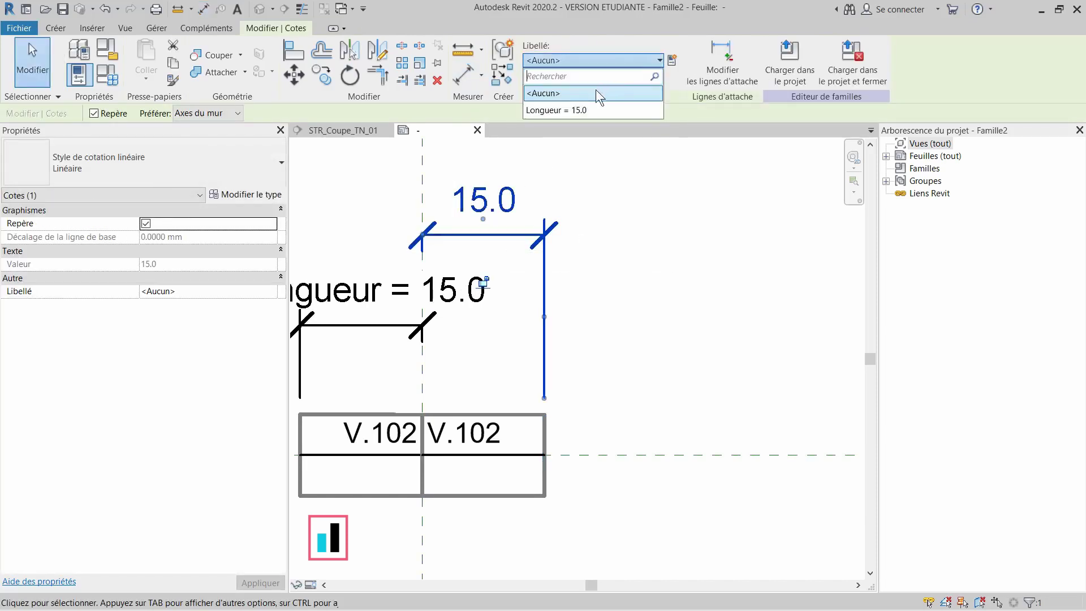
{"action": "left_click", "coordinate": [579, 112]}
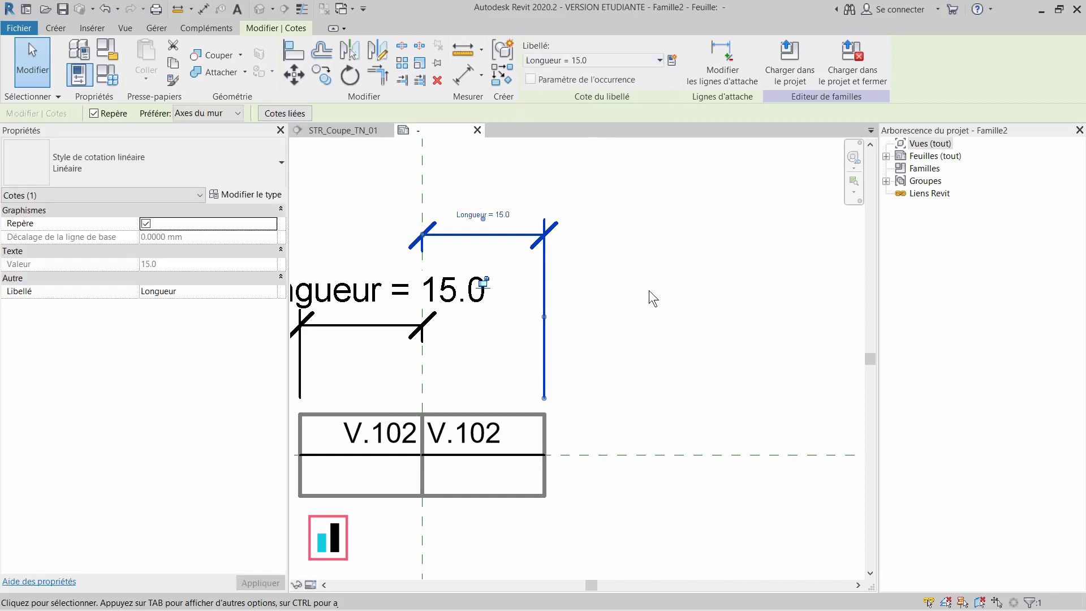
{"action": "left_click", "coordinate": [651, 290]}
{"action": "middle_click_drag", "start_coordinate": [647, 341], "coordinate": [674, 324]}
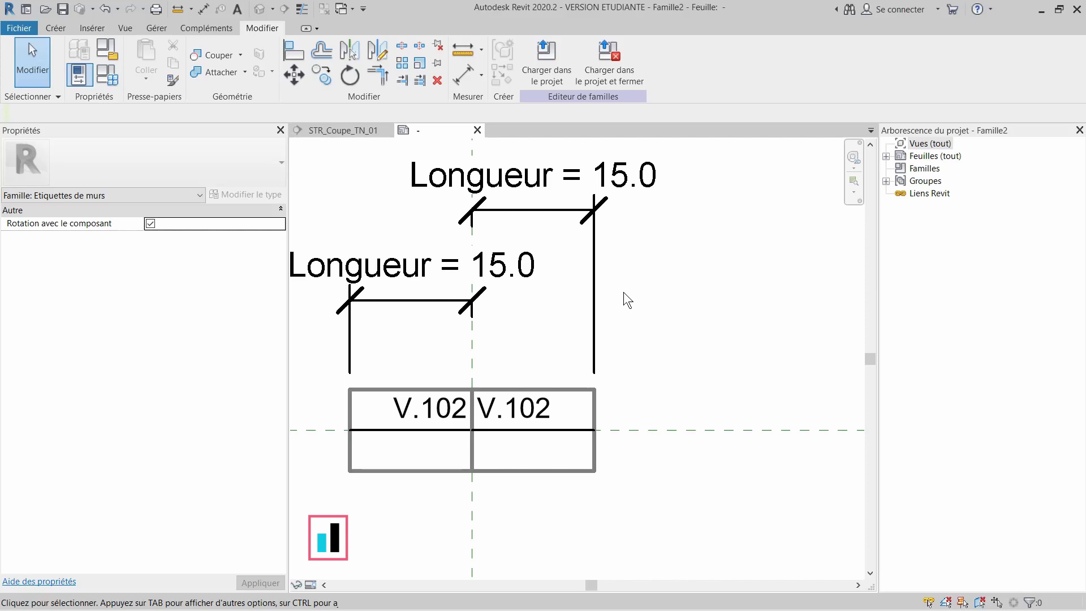
Step: Copy the mirrored rectangle's V.102 label horizontally into the empty area on its right, and set the copy's horizontal alignment to Centre
{"action": "left_click", "coordinate": [516, 416]}
{"action": "mouse_move", "coordinate": [696, 306]}
{"action": "middle_mouse_down"}
{"action": "mouse_move", "coordinate": [644, 315]}
{"action": "mouse_move", "coordinate": [634, 303]}
{"action": "middle_mouse_up"}
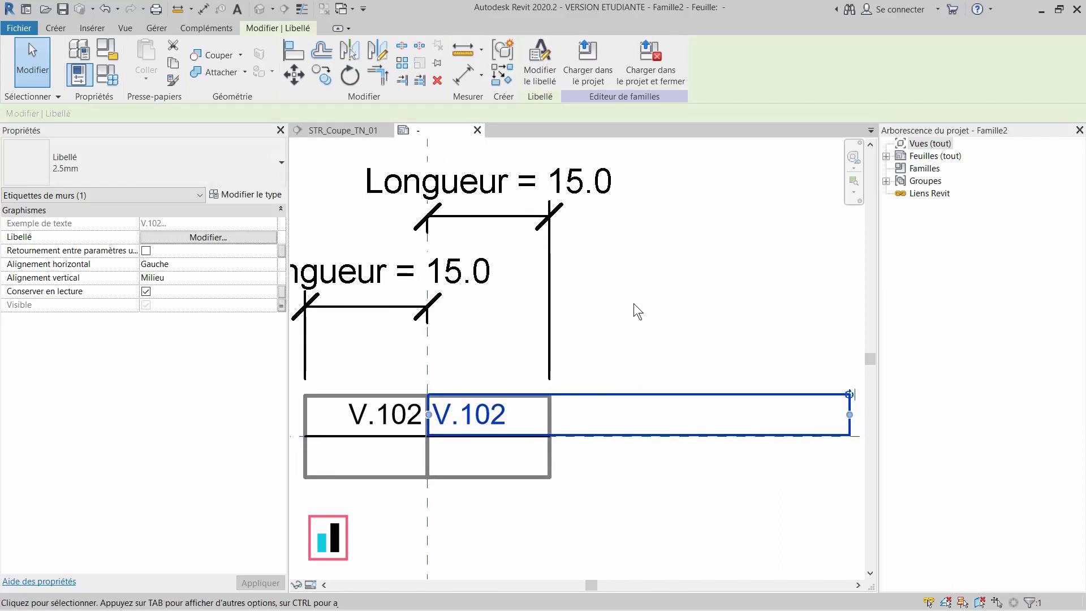
{"action": "middle_click_drag", "start_coordinate": [647, 342], "coordinate": [624, 301]}
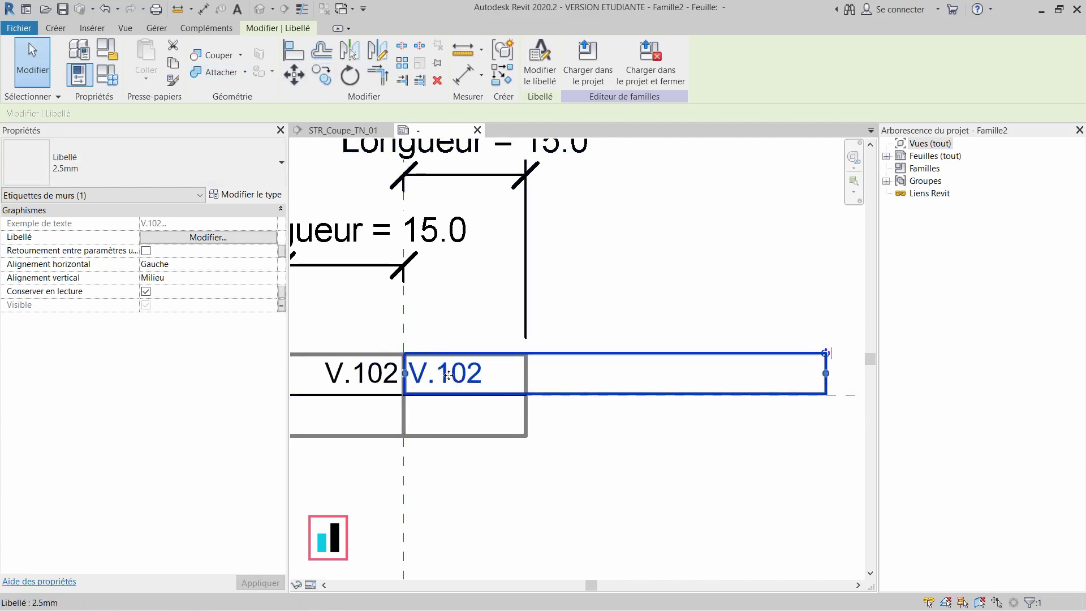
{"action": "left_click", "coordinate": [327, 78]}
{"action": "left_click", "coordinate": [440, 320]}
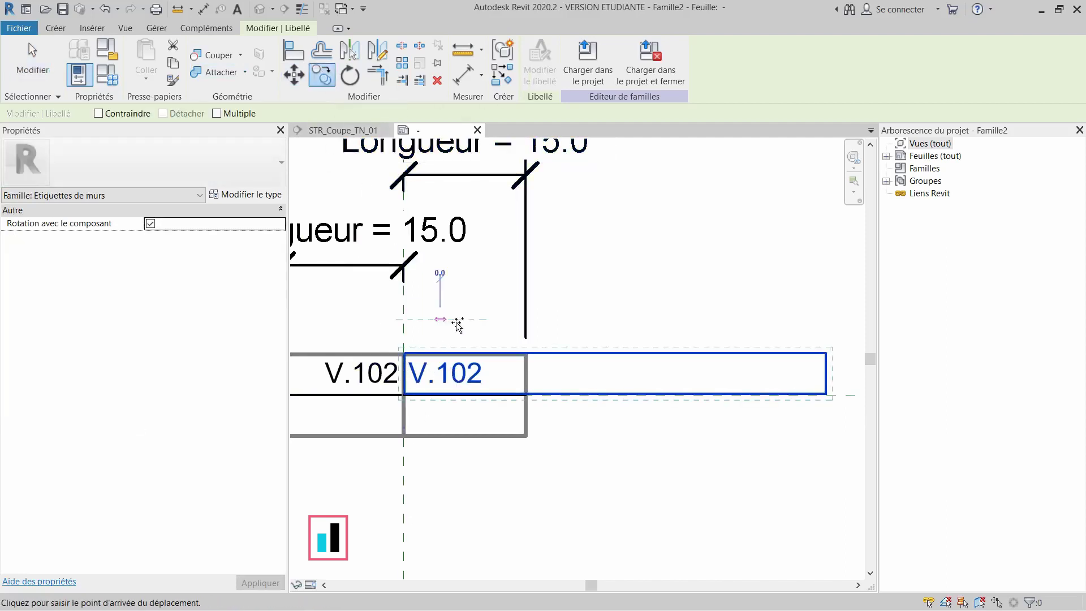
{"action": "left_click", "coordinate": [626, 320]}
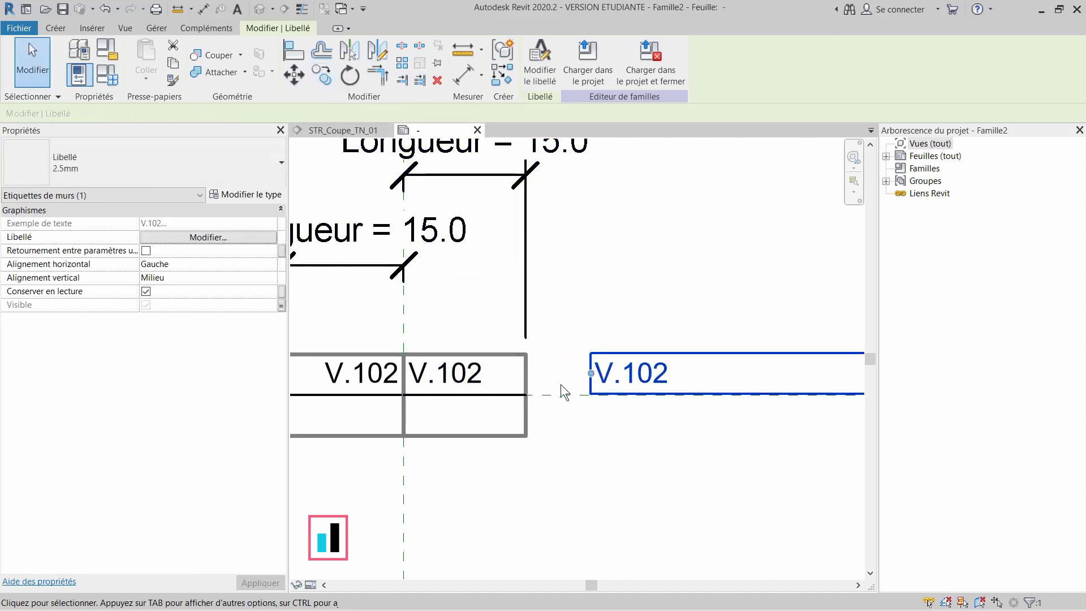
{"action": "mouse_move", "coordinate": [626, 273]}
{"action": "middle_mouse_down"}
{"action": "mouse_move", "coordinate": [519, 271]}
{"action": "mouse_move", "coordinate": [587, 251]}
{"action": "middle_mouse_up"}
{"action": "scroll", "coordinate": [519, 266], "scroll_direction": "down", "scroll_amount": 2}
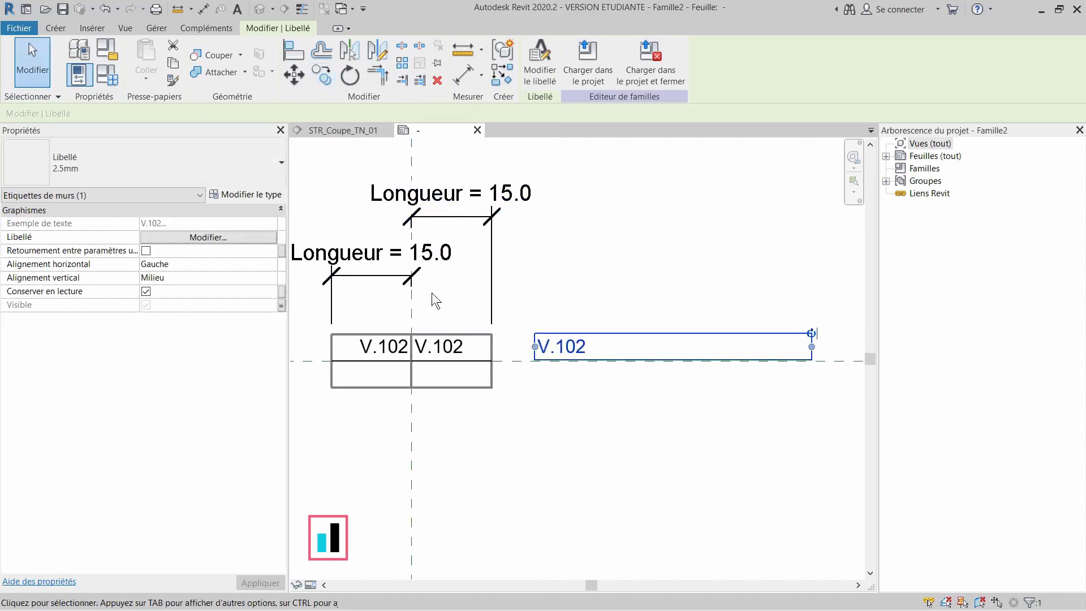
{"action": "left_click", "coordinate": [274, 263]}
{"action": "left_click", "coordinate": [243, 288]}
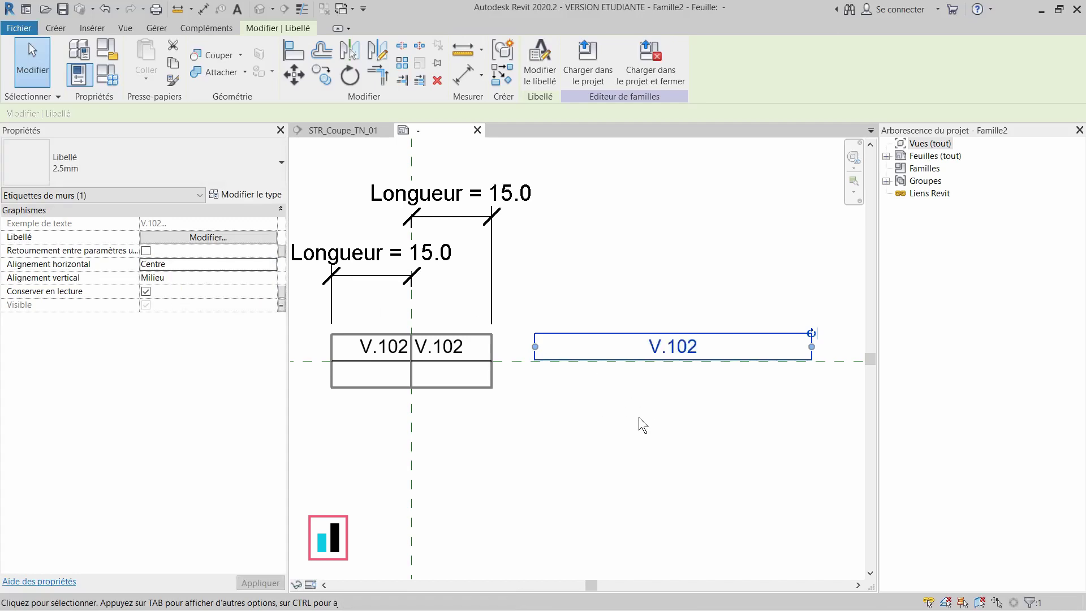
{"action": "middle_click_drag", "start_coordinate": [639, 417], "coordinate": [683, 414]}
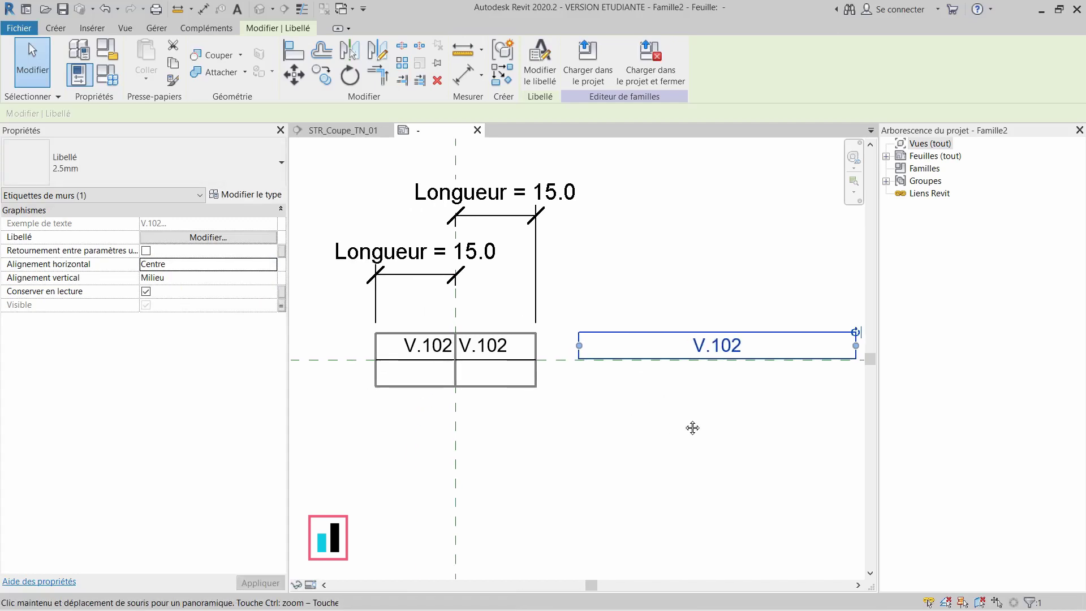
Step: Associate the visibility of the centred label copy with a new Yes/No family type parameter named Milieu
{"action": "left_click", "coordinate": [282, 306]}
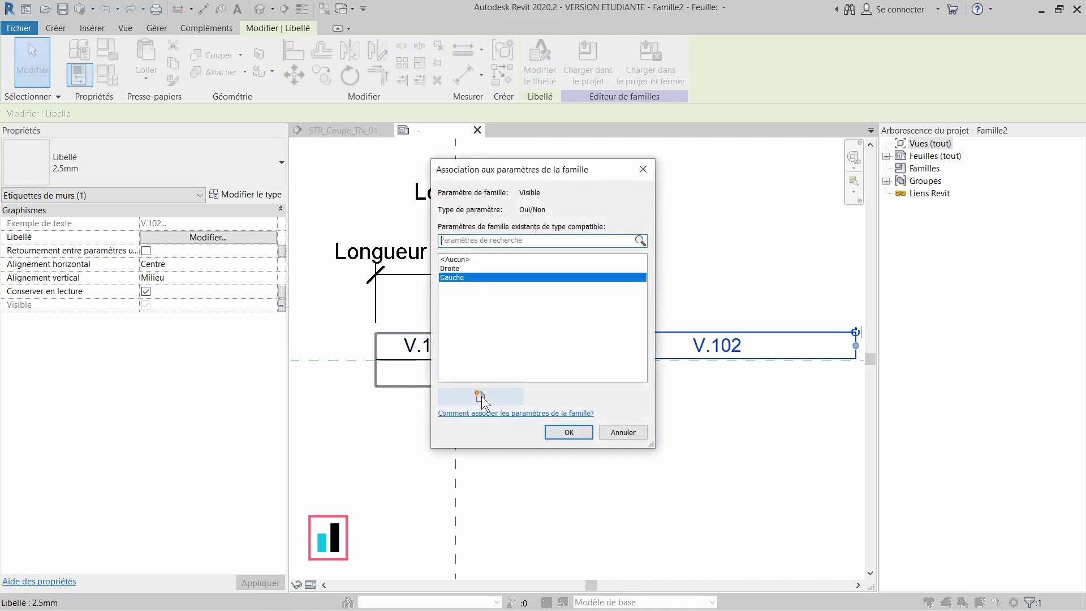
{"action": "left_click", "coordinate": [479, 392]}
{"action": "type", "text": "Milieu"}
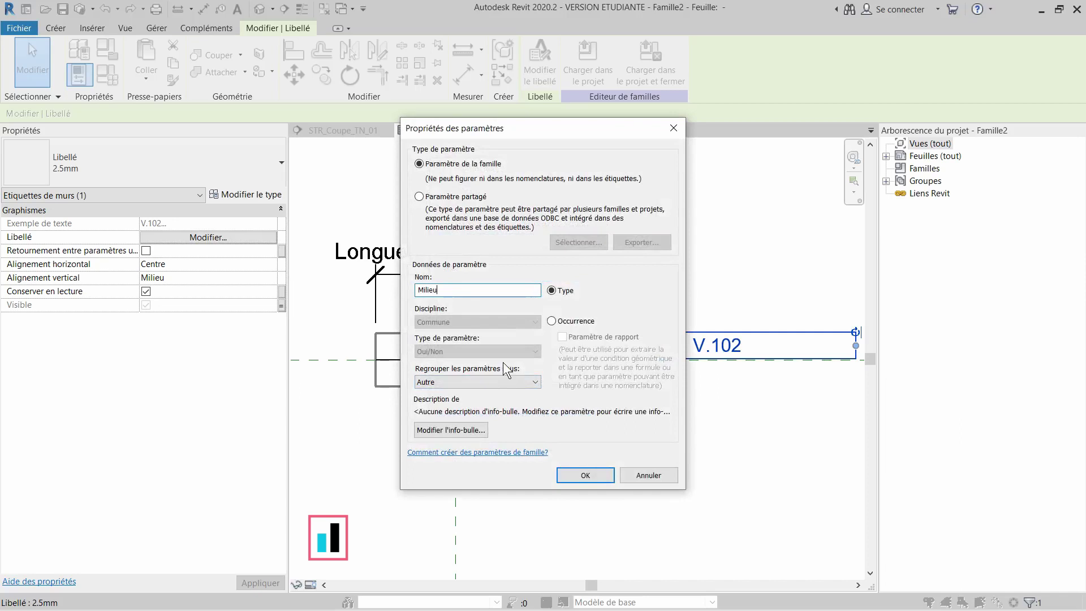
{"action": "left_click", "coordinate": [594, 476]}
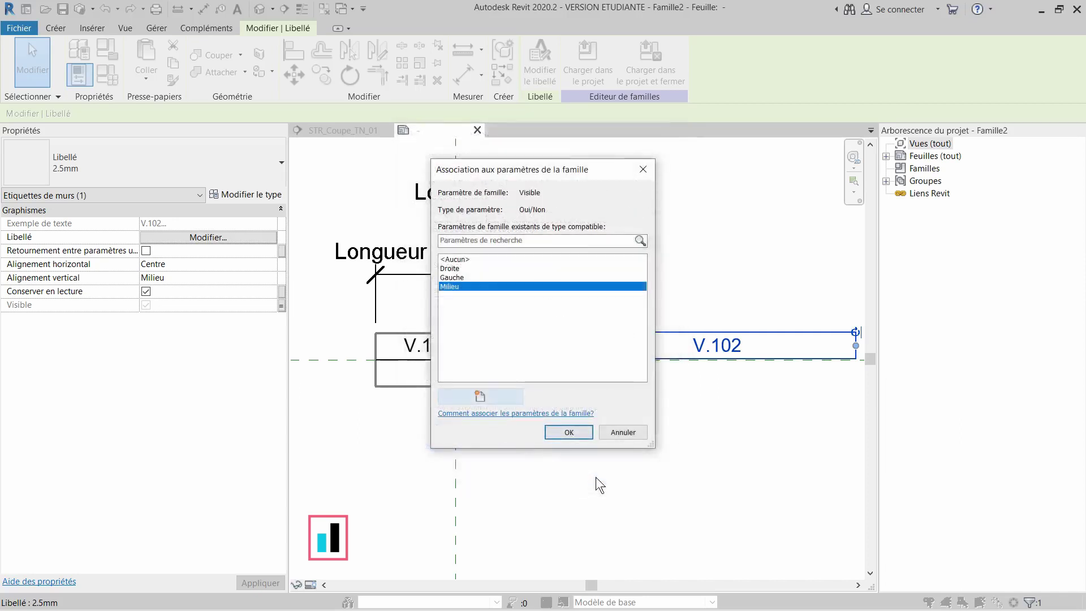
{"action": "left_click", "coordinate": [570, 433]}
{"action": "left_click", "coordinate": [714, 431]}
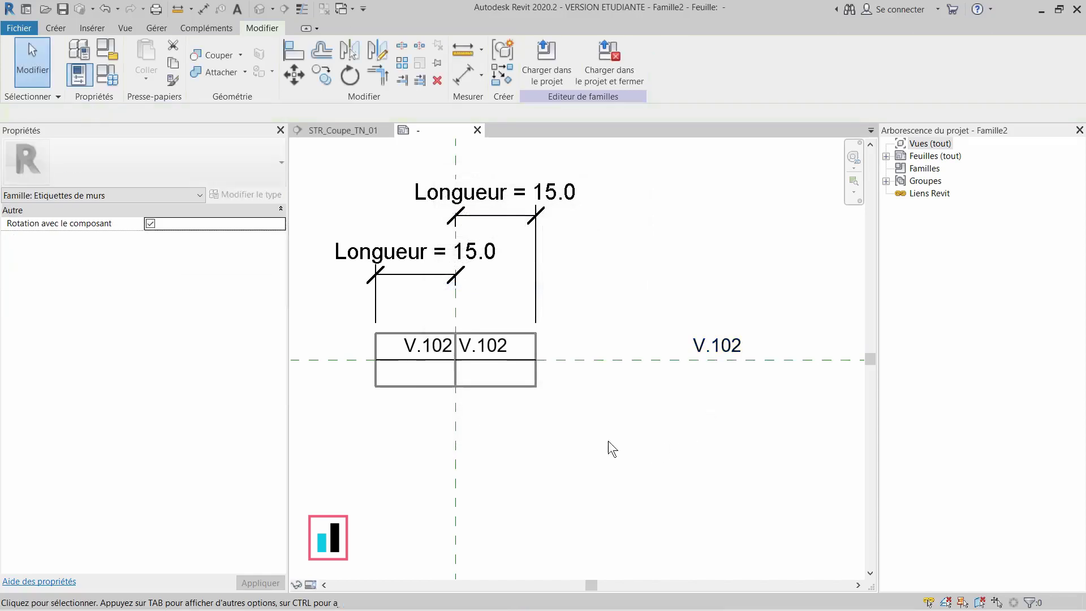
Step: Move the centred V.102 label onto the upper halves of the two rectangles, roughly centred on the vertical reference plane
{"action": "scroll", "coordinate": [610, 447], "scroll_direction": "up", "scroll_amount": 1}
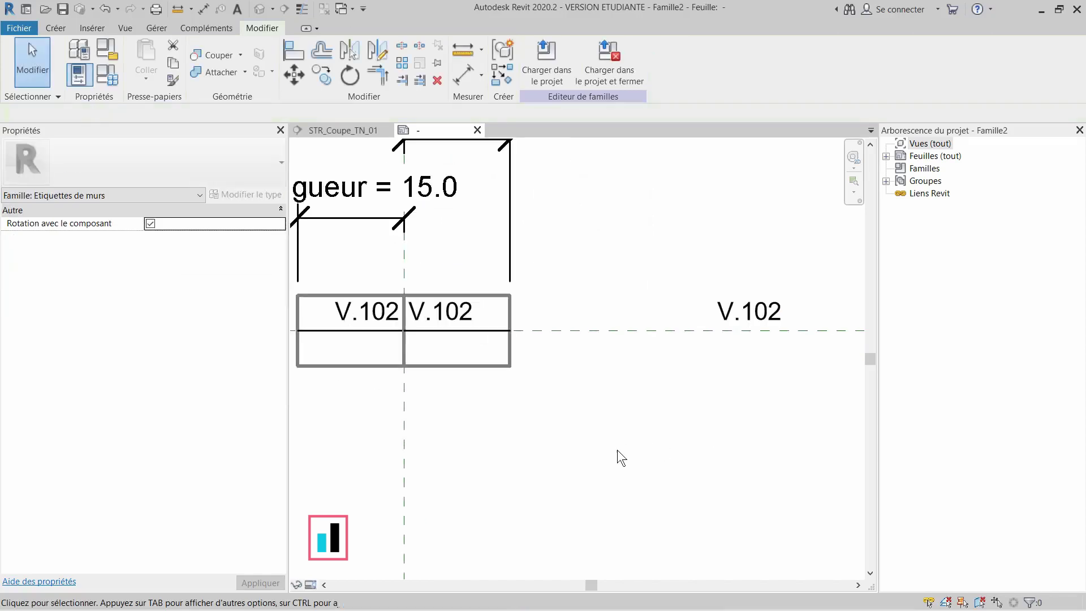
{"action": "left_click", "coordinate": [749, 312]}
{"action": "left_click_drag", "start_coordinate": [749, 313], "coordinate": [423, 313]}
{"action": "middle_click_drag", "start_coordinate": [479, 393], "coordinate": [676, 392]}
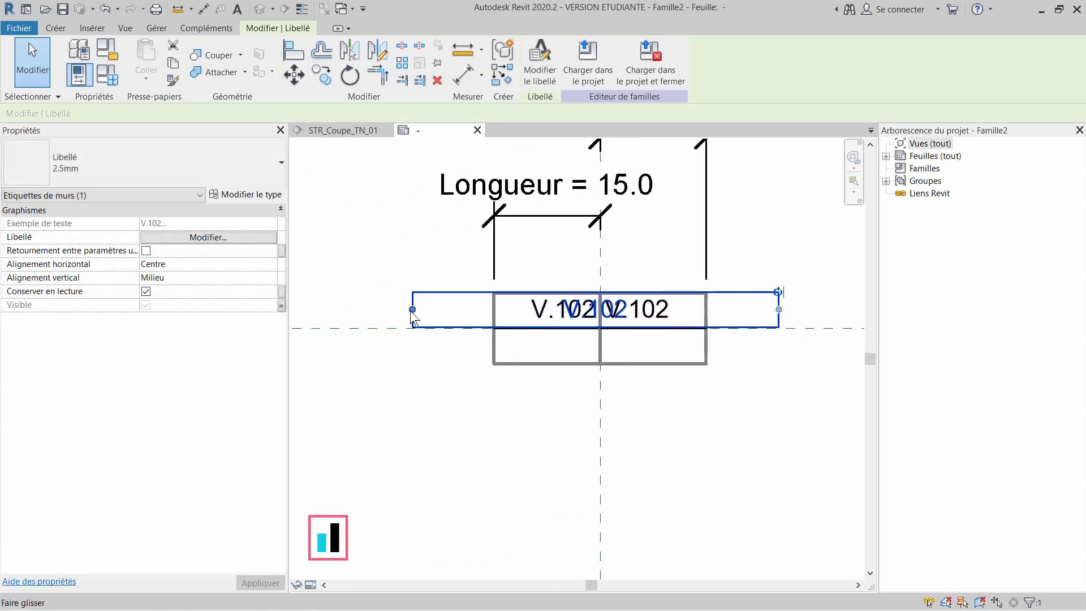
Step: Narrow the centred V.102 label's box to the combined width of the two rectangles and nudge it onto the vertical reference plane
{"action": "left_click_drag", "start_coordinate": [413, 310], "coordinate": [494, 335]}
{"action": "key", "text": "Right"}
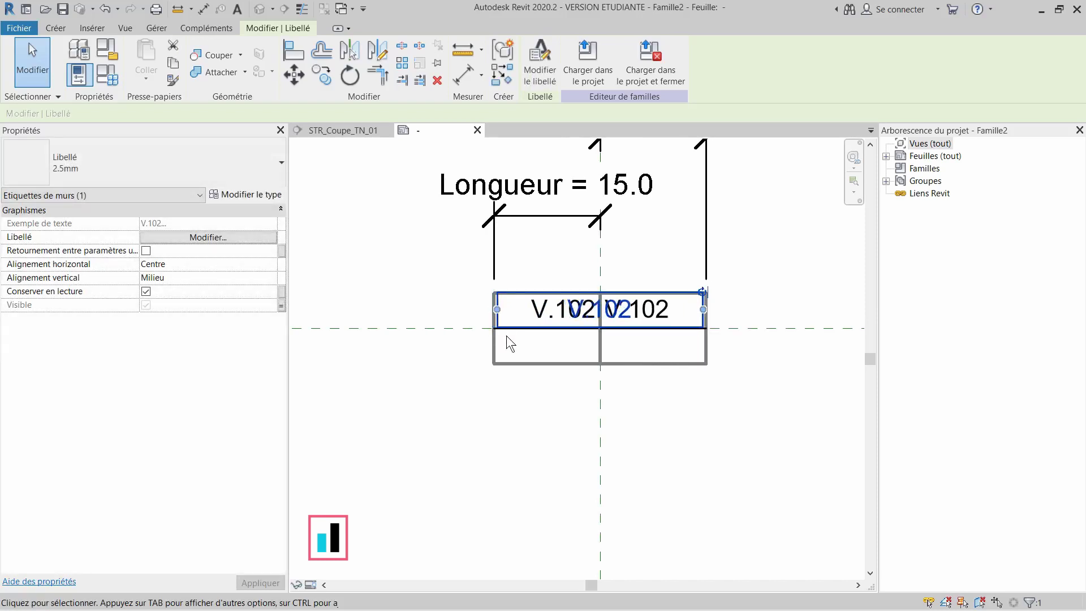
{"action": "middle_click_drag", "start_coordinate": [447, 396], "coordinate": [493, 446]}
{"action": "left_click", "coordinate": [603, 441]}
Step: Create a family type named Droite_15 with the Gauche and Milieu parameters turned off
{"action": "middle_click_drag", "start_coordinate": [678, 477], "coordinate": [619, 459]}
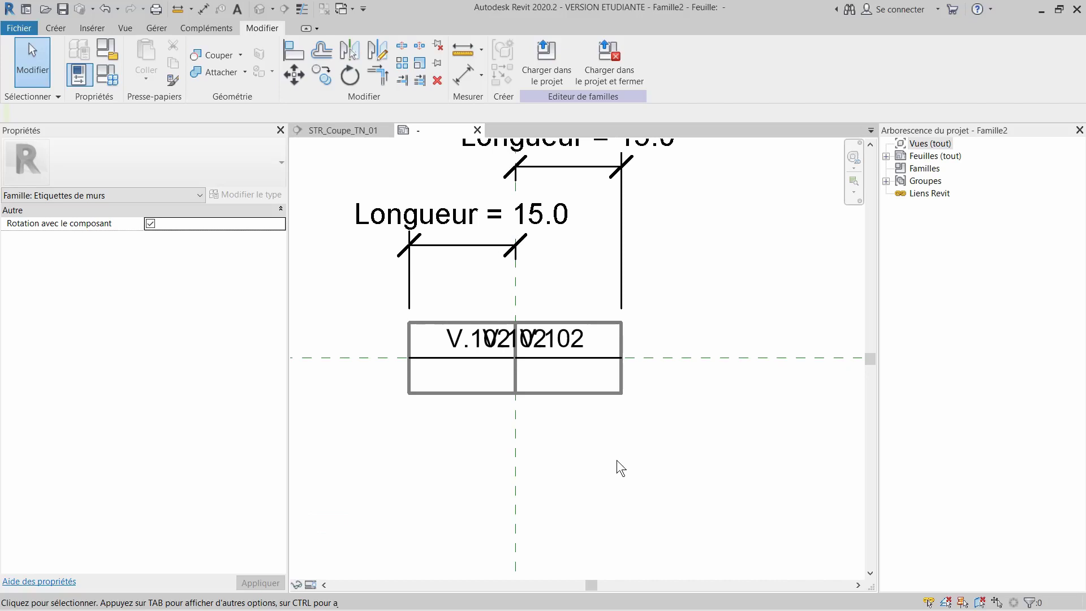
{"action": "mouse_move", "coordinate": [637, 432]}
{"action": "middle_mouse_down"}
{"action": "mouse_move", "coordinate": [647, 437]}
{"action": "mouse_move", "coordinate": [635, 448]}
{"action": "middle_mouse_up"}
{"action": "scroll", "coordinate": [432, 404], "scroll_direction": "down", "scroll_amount": 1}
{"action": "middle_click_drag", "start_coordinate": [440, 449], "coordinate": [475, 456]}
{"action": "middle_click_drag", "start_coordinate": [528, 313], "coordinate": [517, 303]}
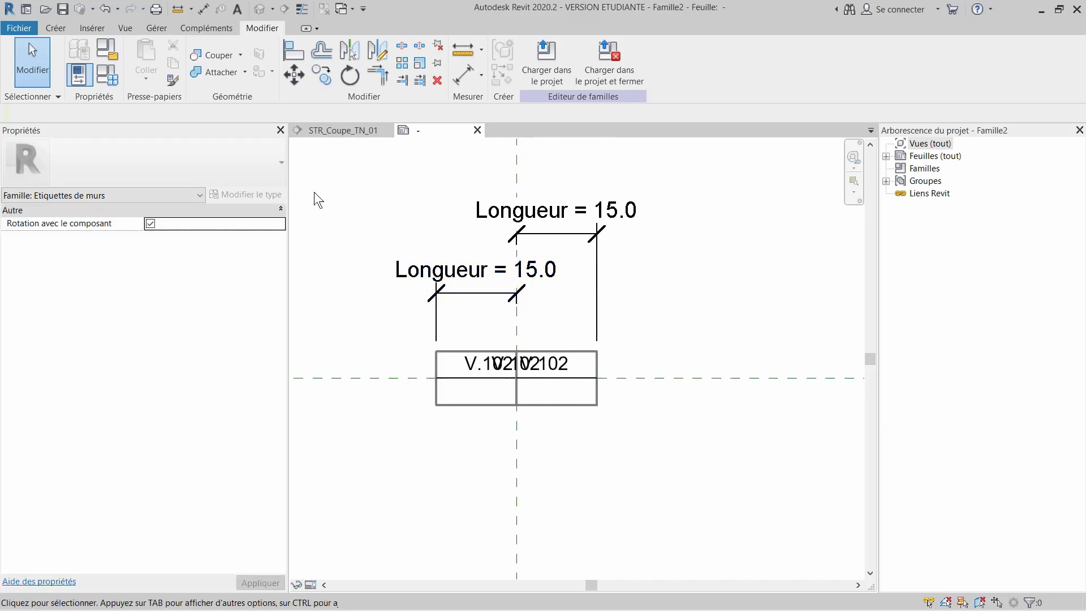
{"action": "left_click", "coordinate": [116, 81]}
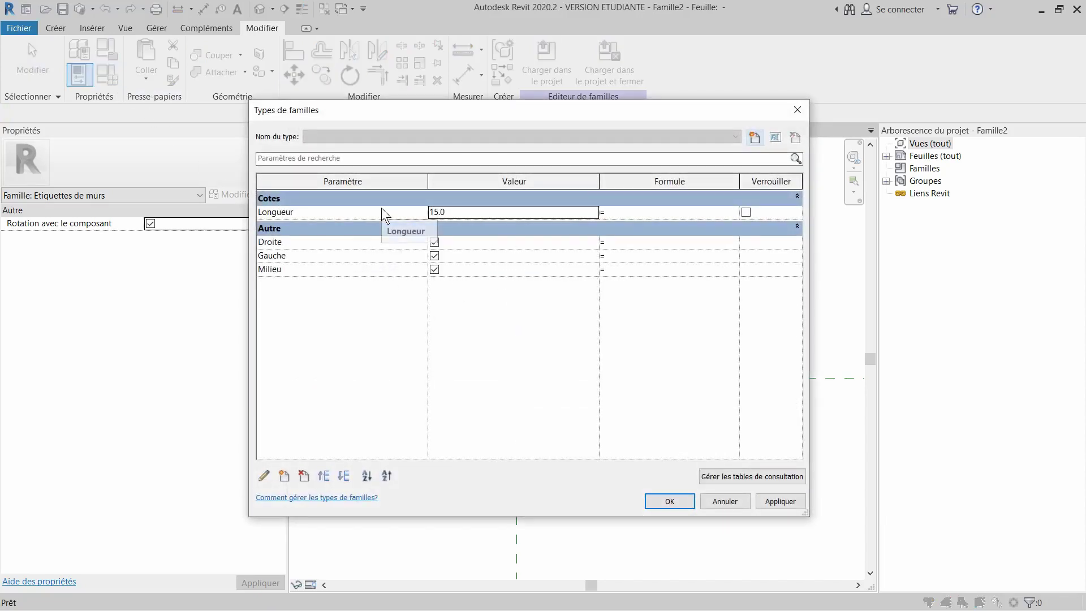
{"action": "left_click", "coordinate": [756, 137]}
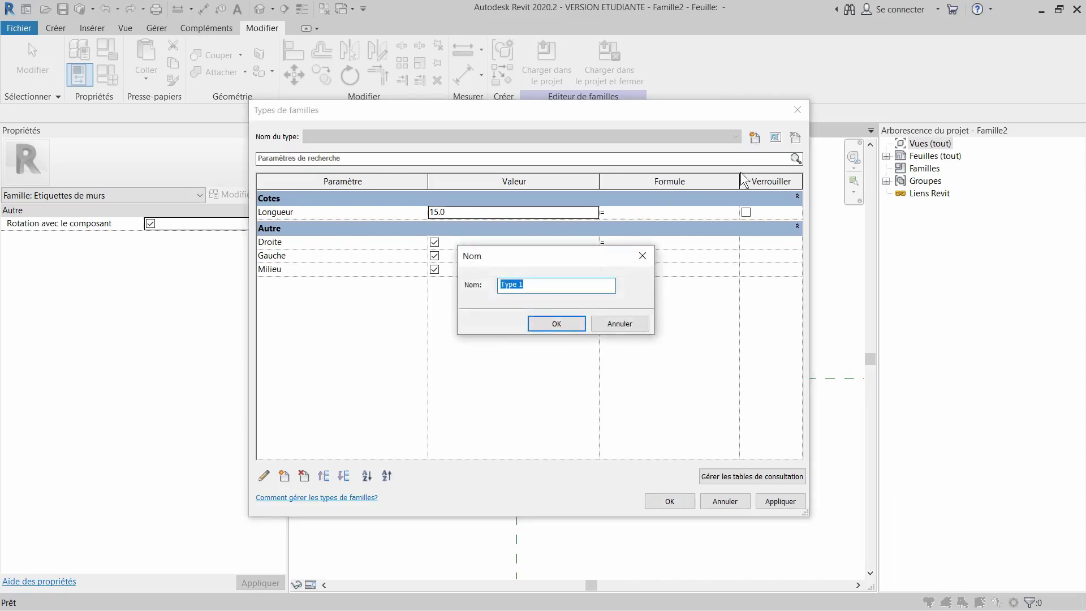
{"action": "type", "text": "Droite_15"}
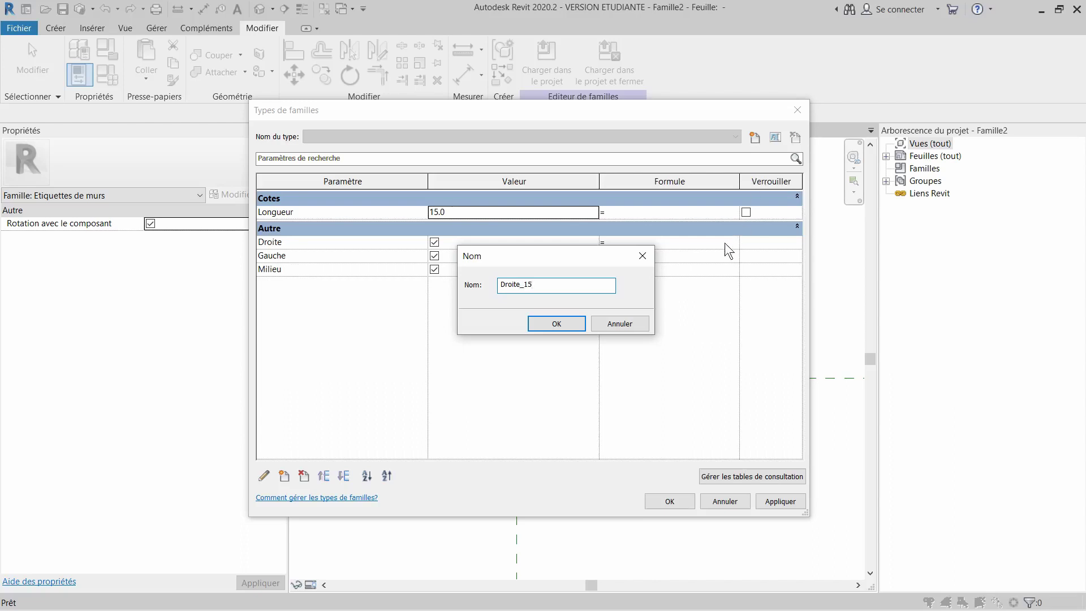
{"action": "left_click", "coordinate": [562, 319]}
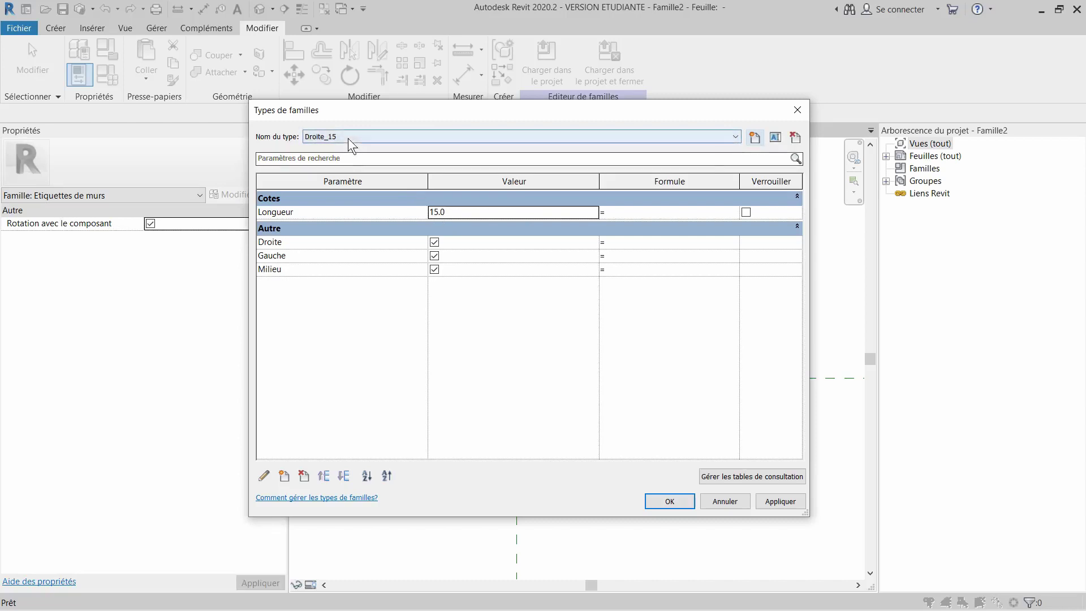
{"action": "left_click", "coordinate": [435, 256]}
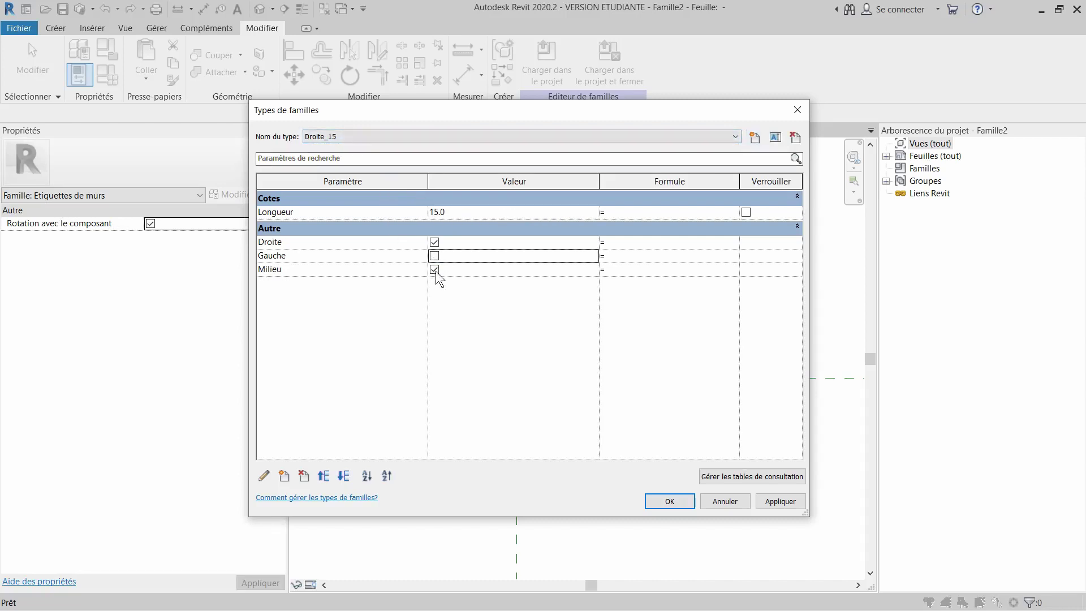
{"action": "left_click", "coordinate": [436, 270]}
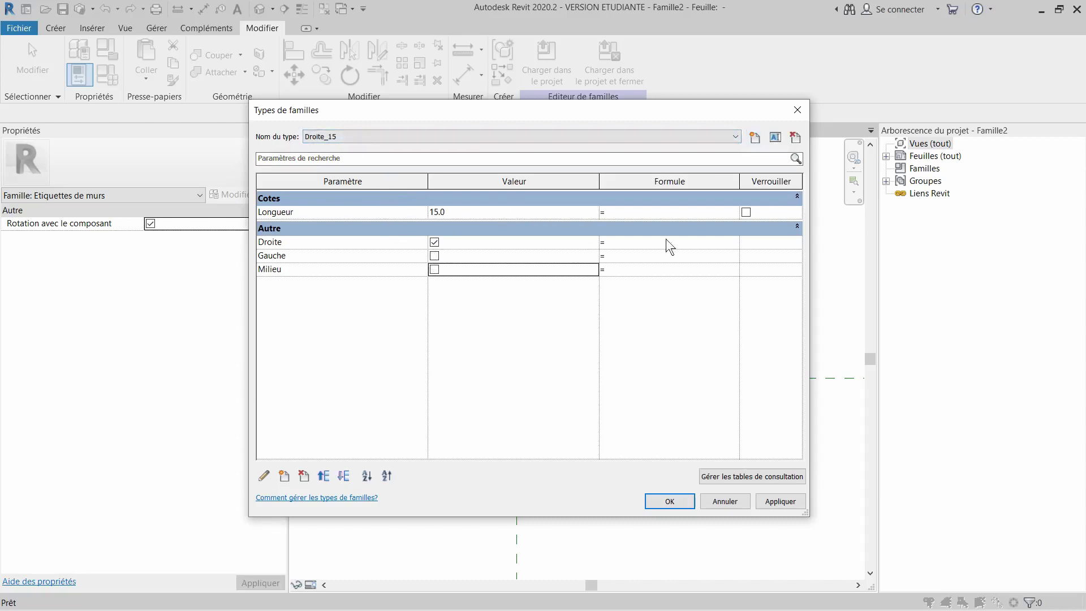
Step: Rename the family type as Gauche_15, turning its Gauche parameter on and Droite off
{"action": "left_click", "coordinate": [776, 137]}
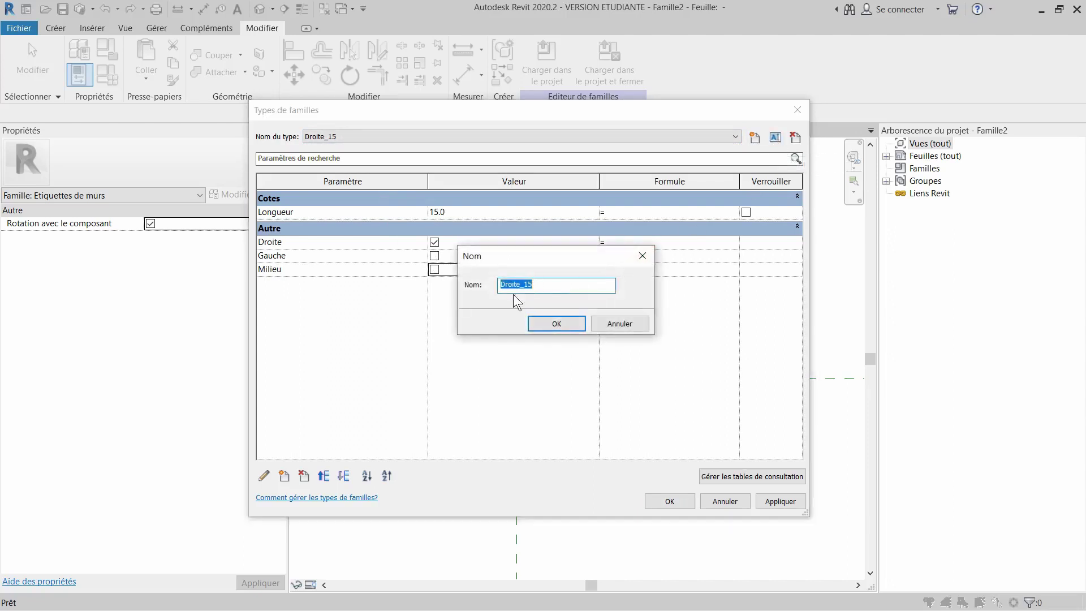
{"action": "left_click_drag", "start_coordinate": [519, 288], "coordinate": [499, 286]}
{"action": "type", "text": "Gauche"}
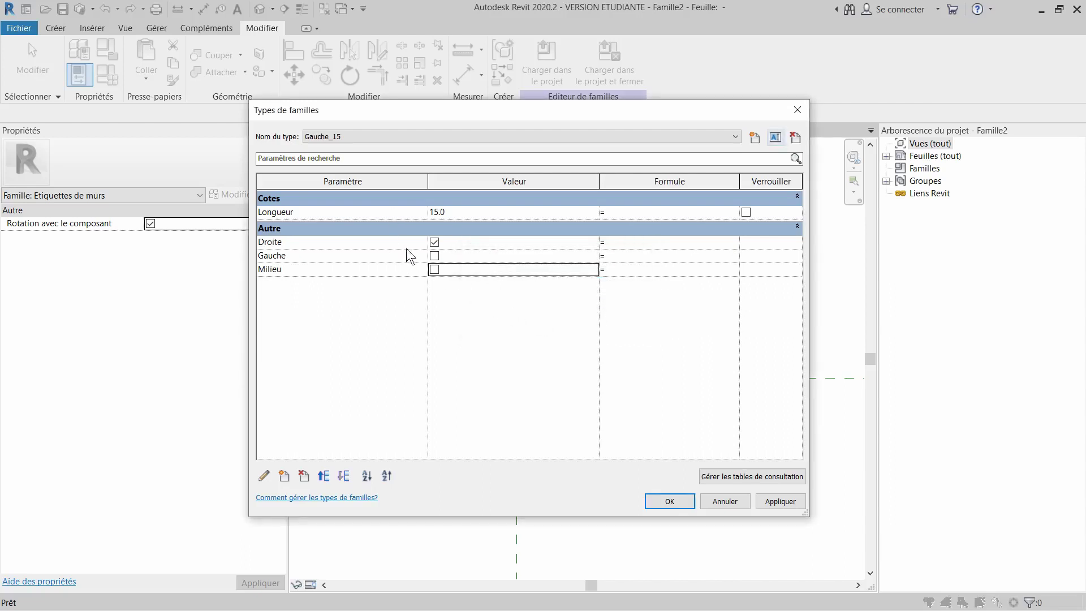
{"action": "left_click", "coordinate": [434, 255]}
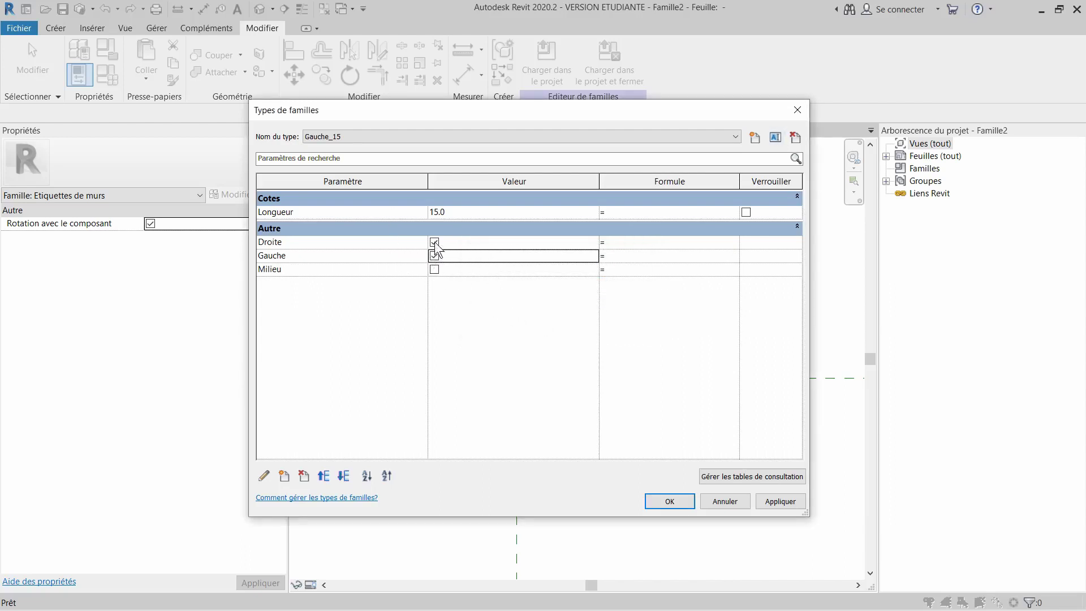
{"action": "left_click", "coordinate": [434, 242]}
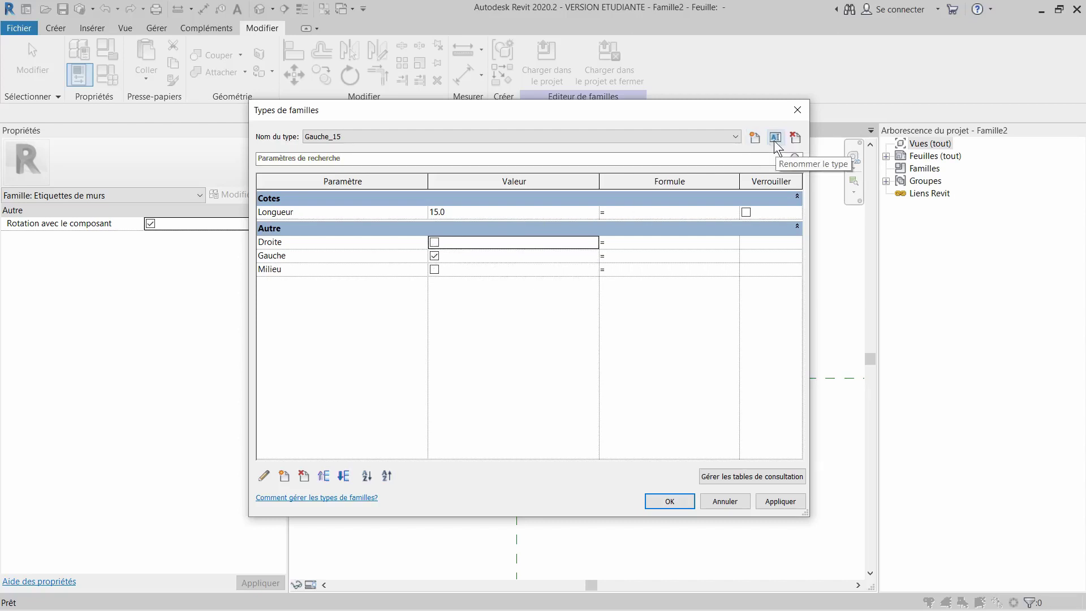
Step: Create a family type named Milieu with only the Milieu visibility parameter turned on
{"action": "left_click", "coordinate": [755, 138]}
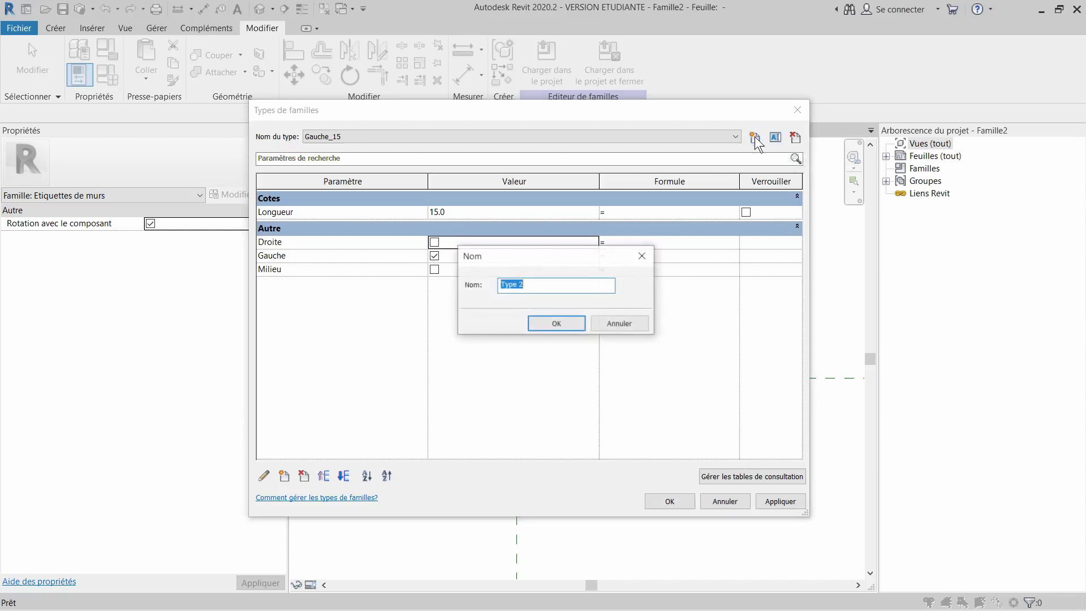
{"action": "type", "text": "M"}
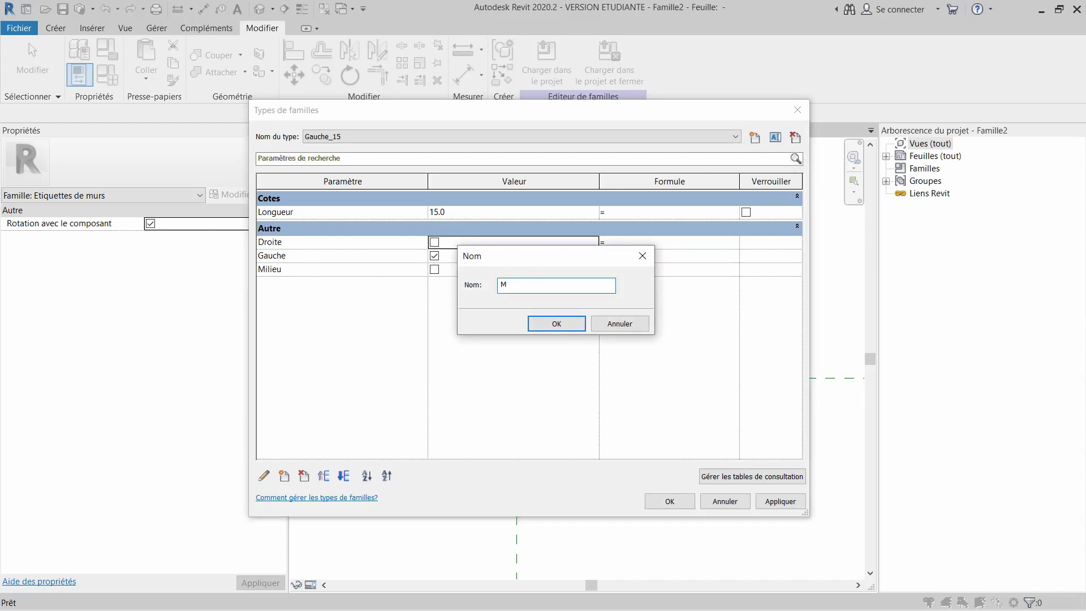
{"action": "type", "text": "ilieu"}
{"action": "left_click", "coordinate": [556, 322]}
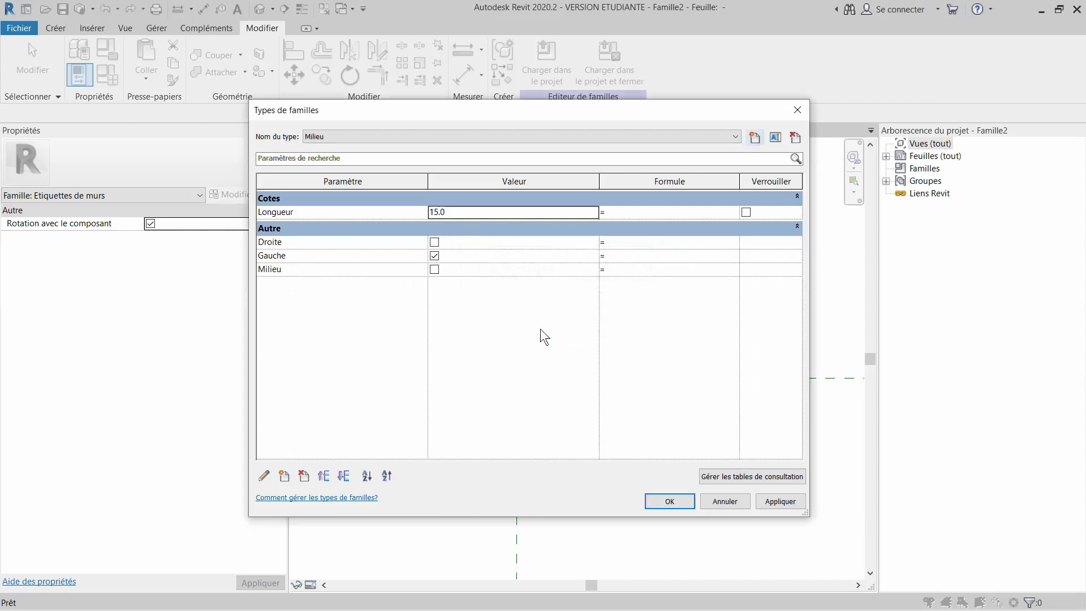
{"action": "left_click", "coordinate": [435, 255]}
{"action": "left_click", "coordinate": [434, 269]}
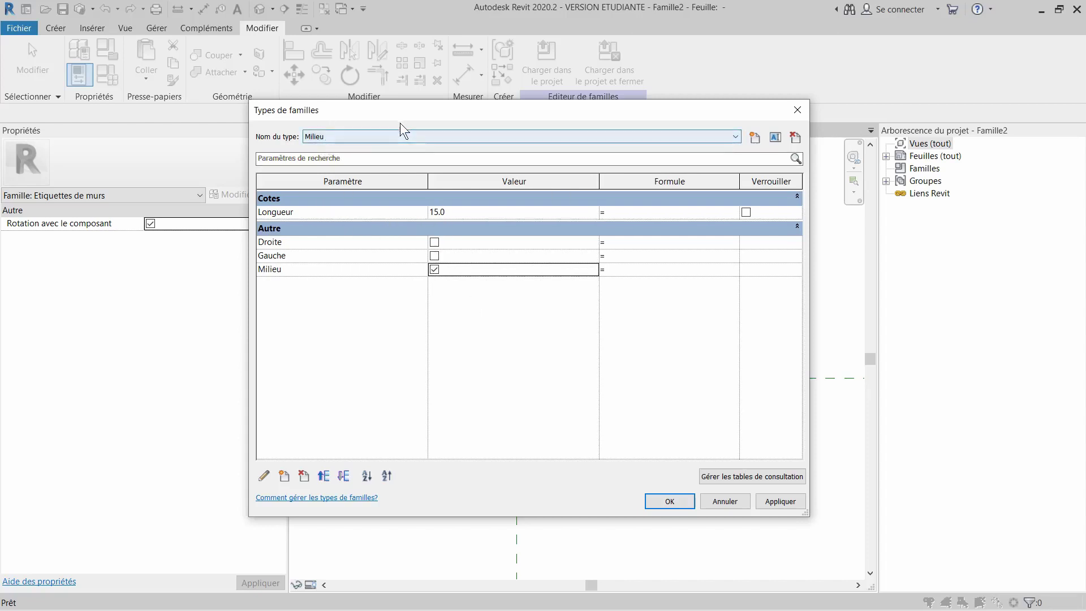
Step: Create a Droite_15 family type from Gauche_15, with Droite on and Gauche off, and accept the family types
{"action": "left_click", "coordinate": [385, 137]}
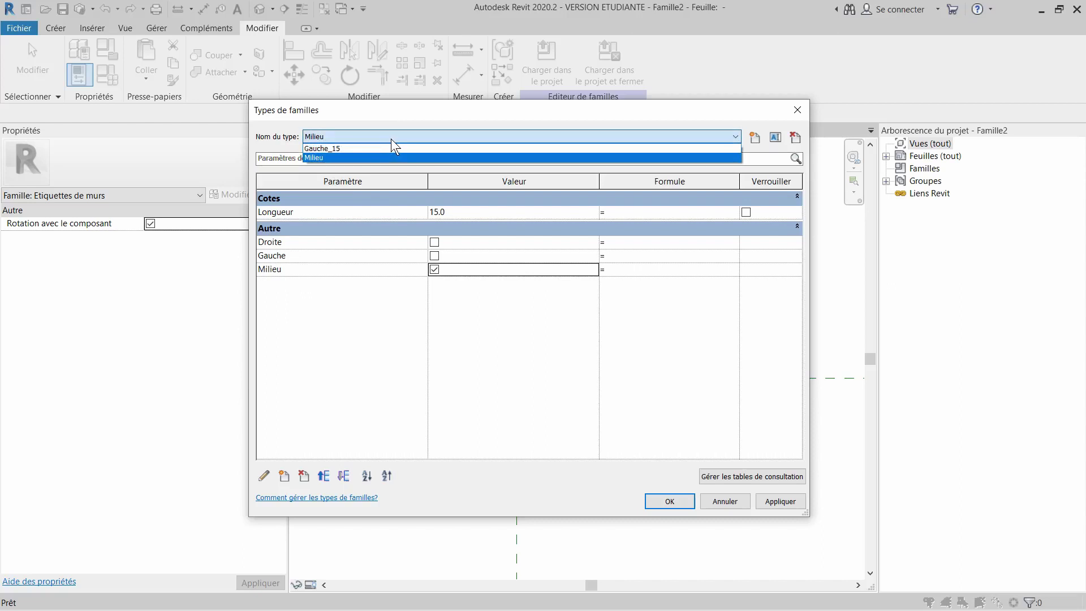
{"action": "left_click", "coordinate": [391, 138]}
{"action": "left_click", "coordinate": [388, 138]}
{"action": "left_click", "coordinate": [380, 149]}
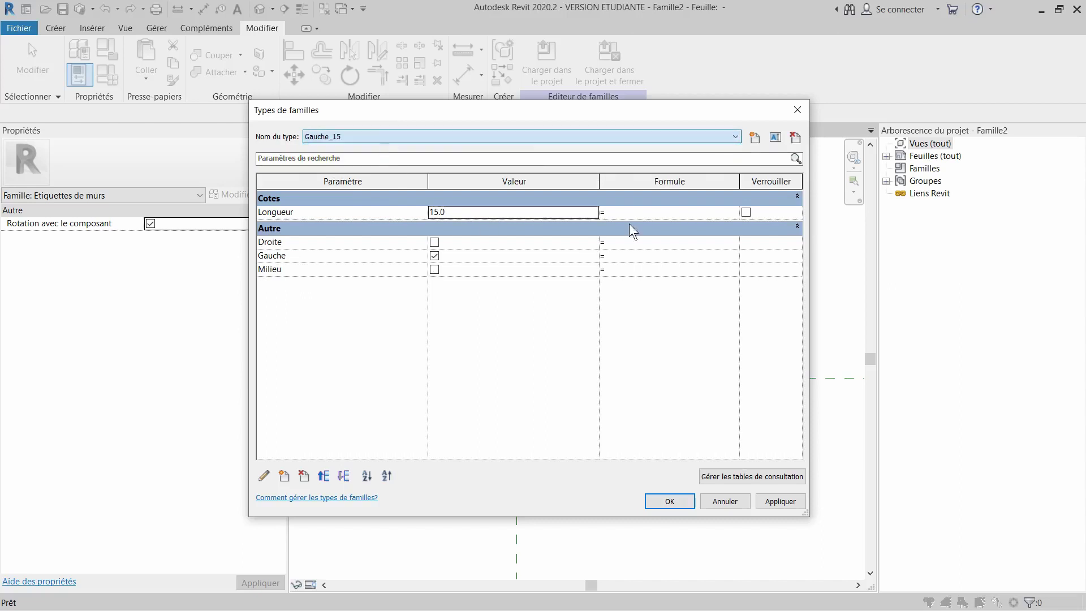
{"action": "left_click", "coordinate": [756, 140]}
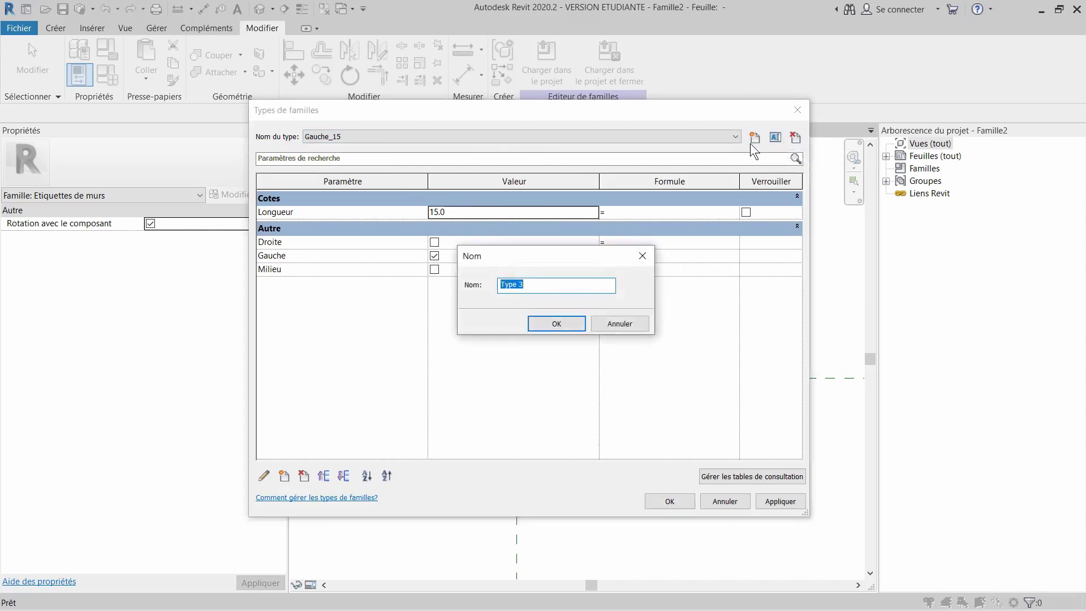
{"action": "type", "text": "Droite_15"}
{"action": "left_click", "coordinate": [551, 325]}
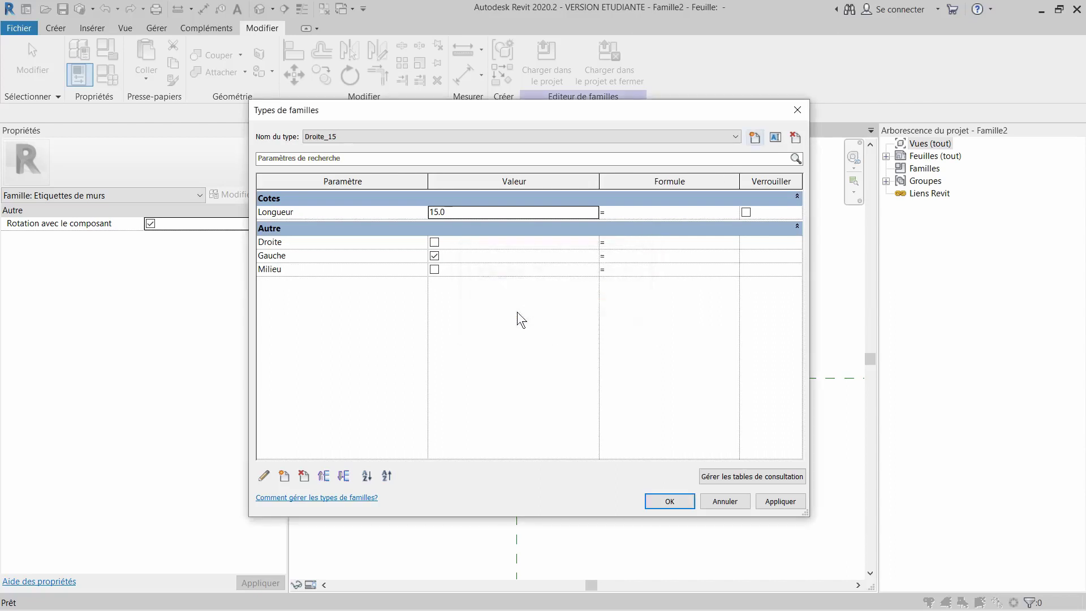
{"action": "left_click", "coordinate": [434, 252]}
{"action": "left_click", "coordinate": [435, 245]}
{"action": "left_click", "coordinate": [436, 253]}
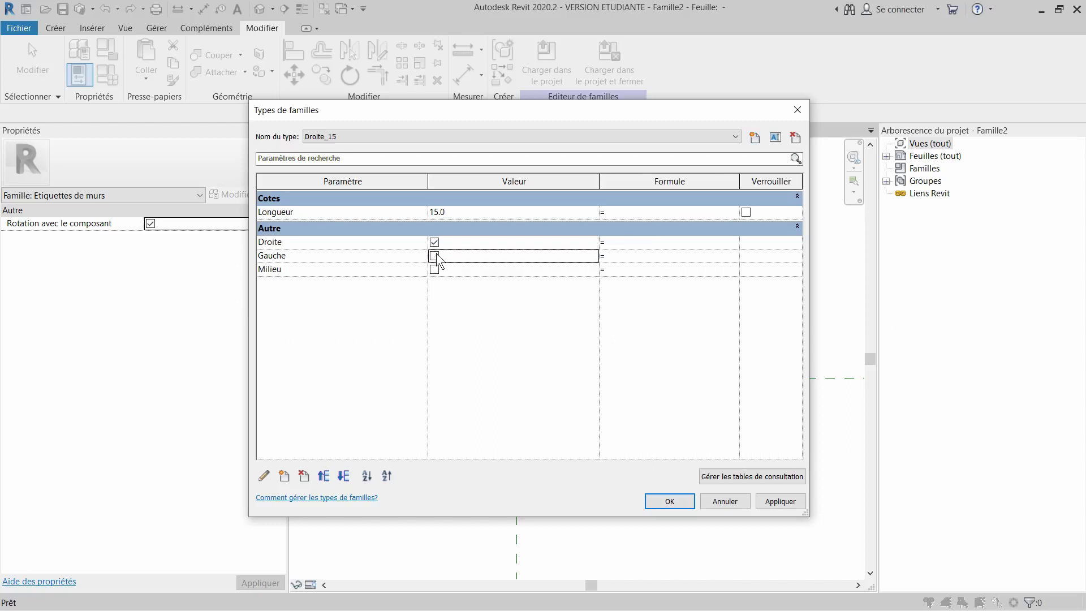
{"action": "left_click", "coordinate": [673, 503]}
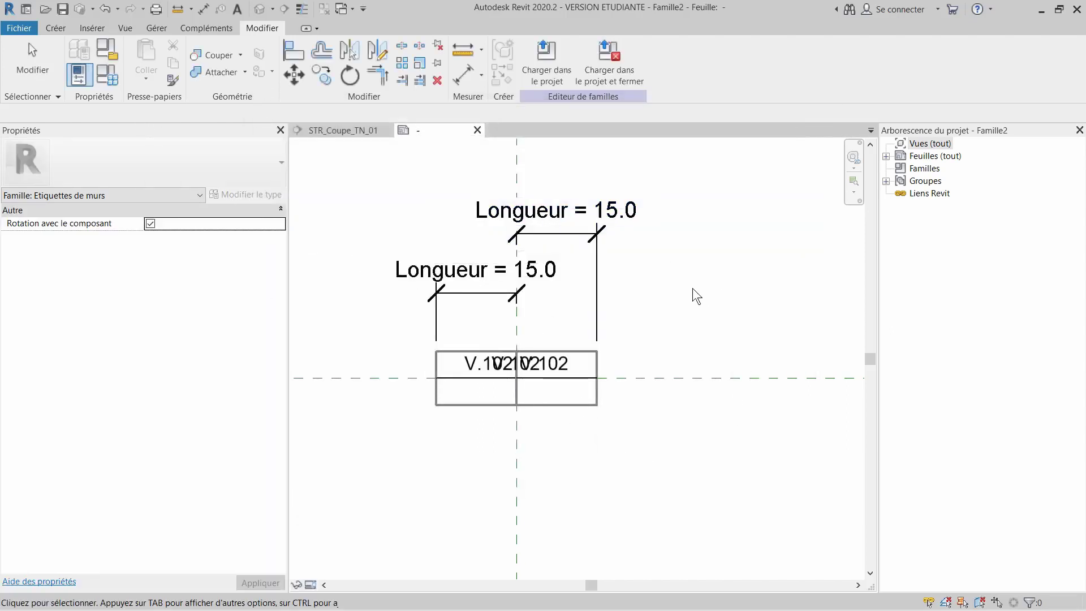
Step: Load the tag family into Projet1 and tag the lower wall at the right end of section STR_Coupe_TN_01
{"action": "middle_click_drag", "start_coordinate": [696, 344], "coordinate": [735, 344]}
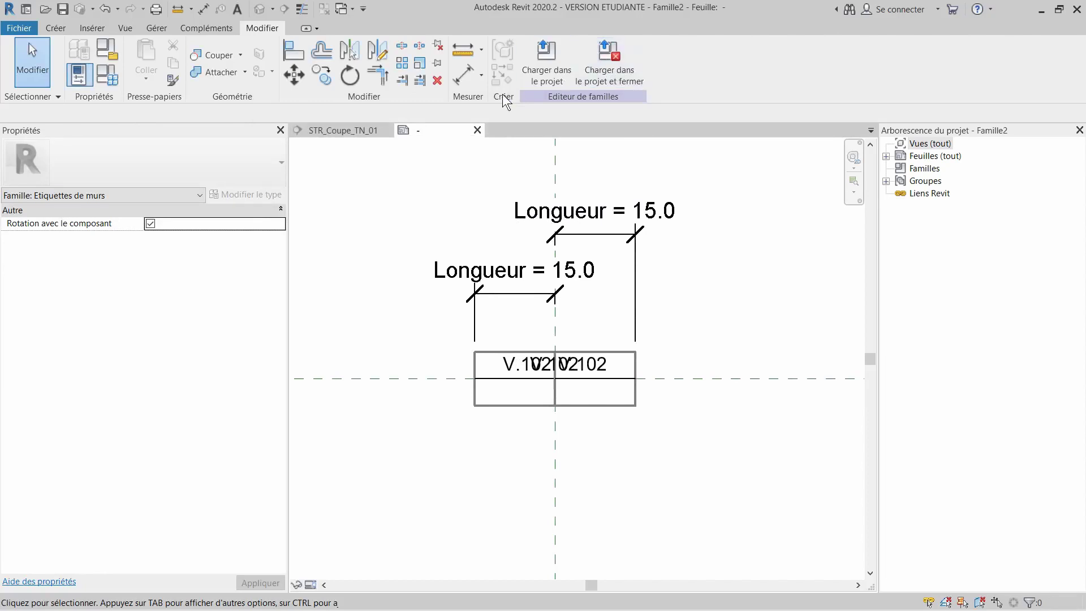
{"action": "left_click", "coordinate": [540, 84]}
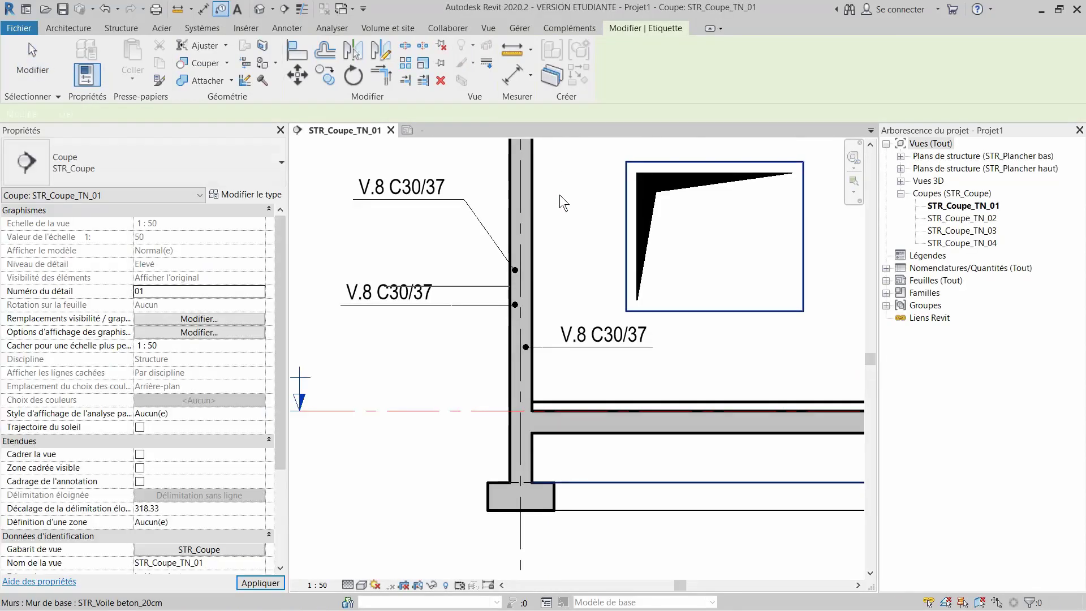
{"action": "middle_click_drag", "start_coordinate": [580, 236], "coordinate": [588, 255]}
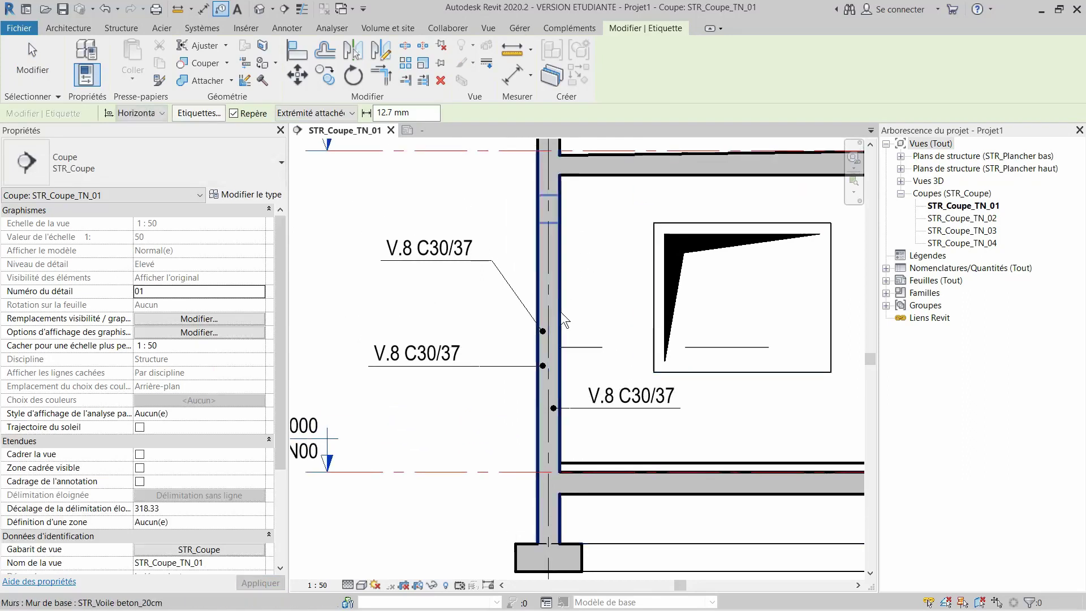
{"action": "middle_click_drag", "start_coordinate": [531, 399], "coordinate": [557, 242]}
{"action": "middle_click_drag", "start_coordinate": [588, 322], "coordinate": [147, 494]}
{"action": "middle_click_drag", "start_coordinate": [596, 409], "coordinate": [243, 415]}
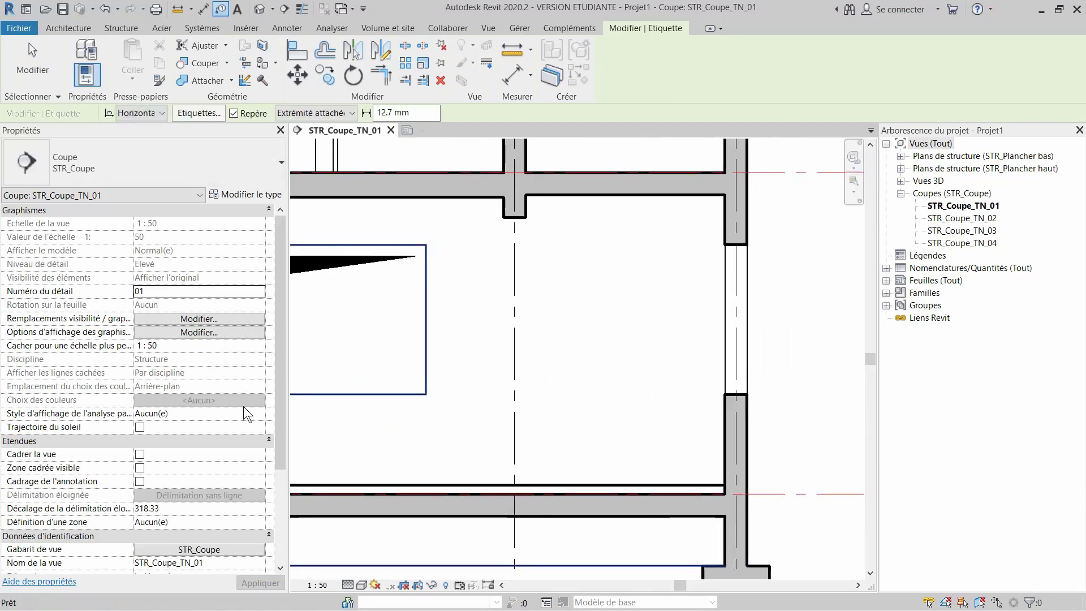
{"action": "middle_click_drag", "start_coordinate": [629, 399], "coordinate": [401, 359]}
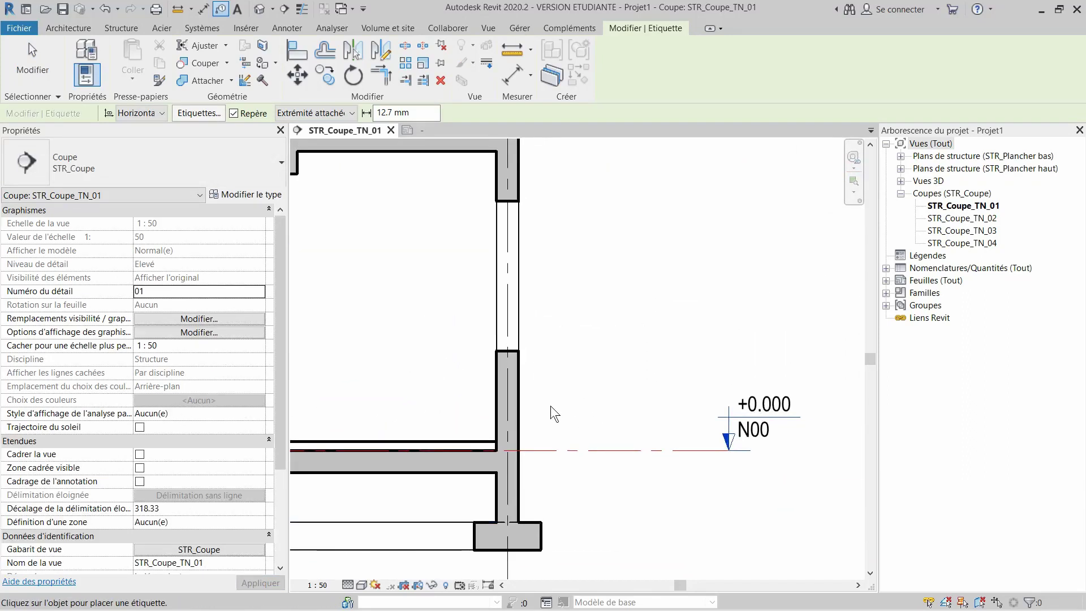
{"action": "key", "text": "Escape"}
Step: Set the tagged concrete wall's Identifiant to V.102
{"action": "left_click", "coordinate": [520, 402]}
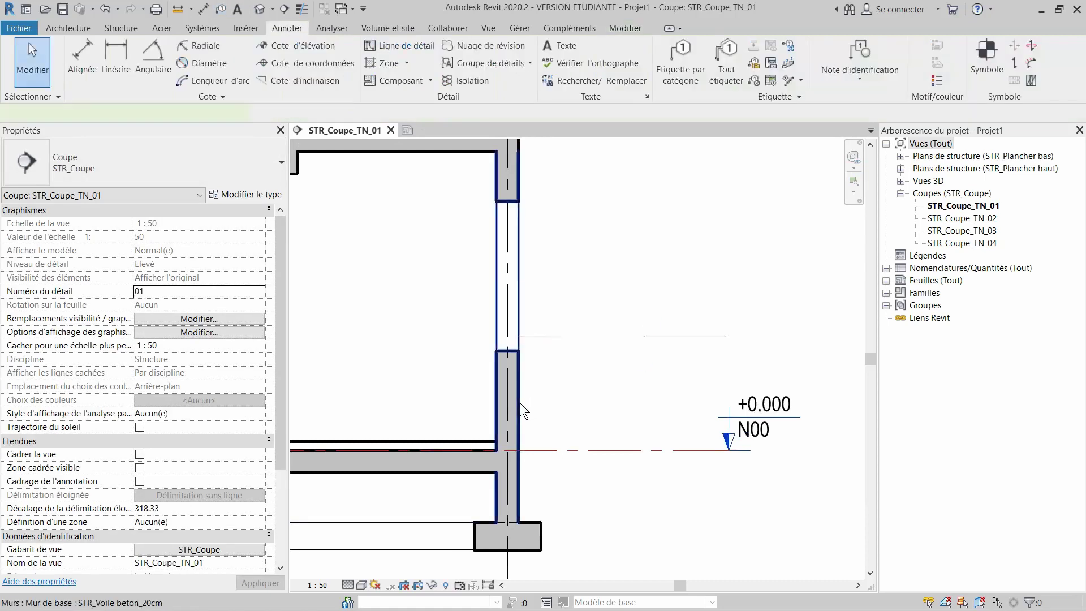
{"action": "scroll", "coordinate": [200, 384], "scroll_direction": "down", "scroll_amount": 5}
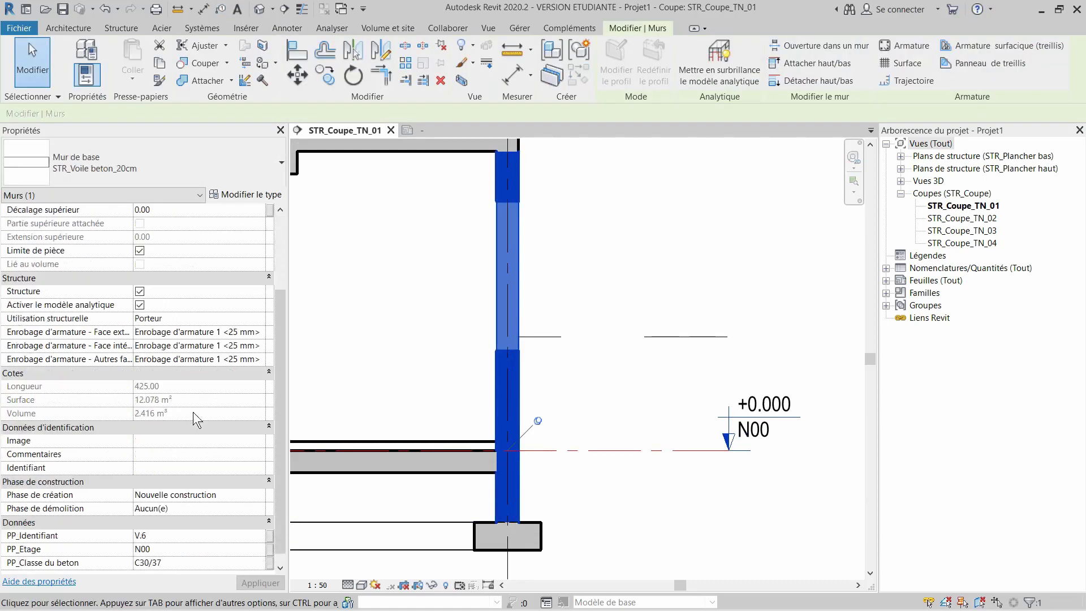
{"action": "left_click", "coordinate": [198, 459]}
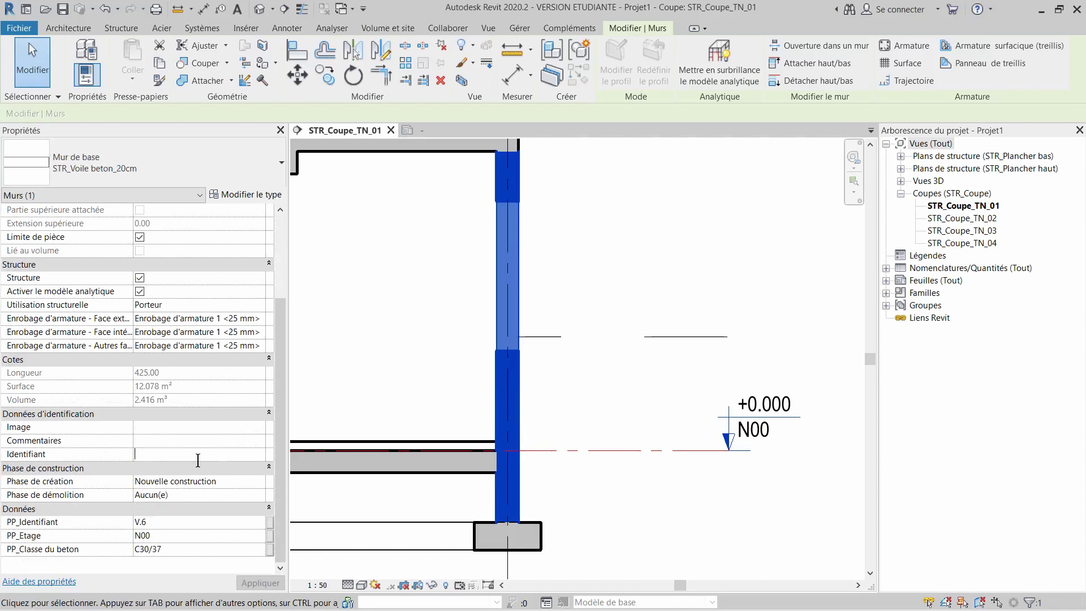
{"action": "type", "text": "V.102"}
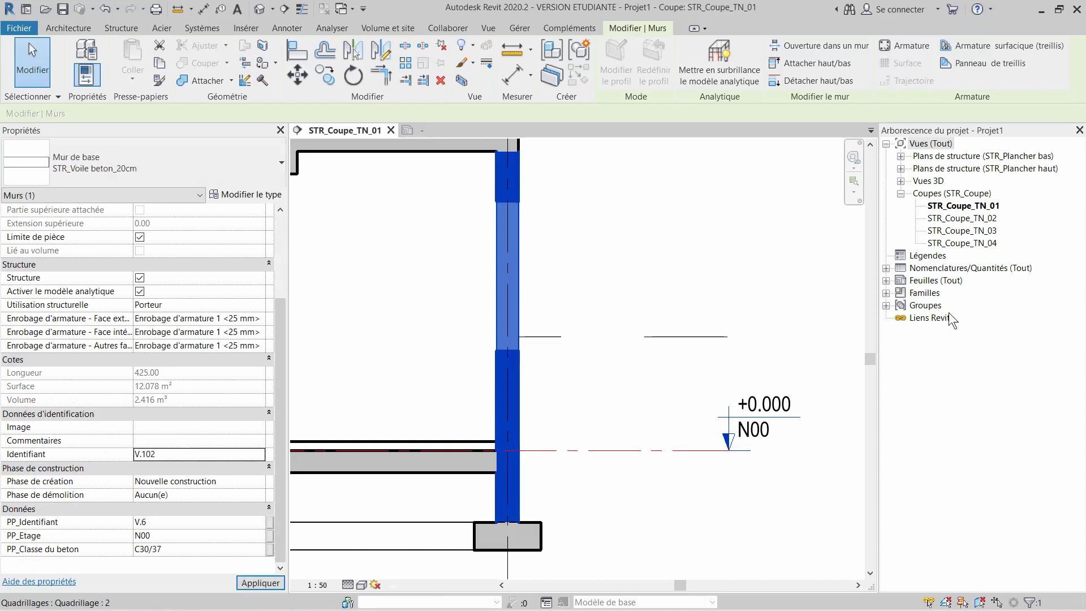
{"action": "left_click", "coordinate": [555, 408]}
Step: Change the placed V.102 wall tag to the Droite_15 type of Famille2
{"action": "left_click", "coordinate": [670, 325]}
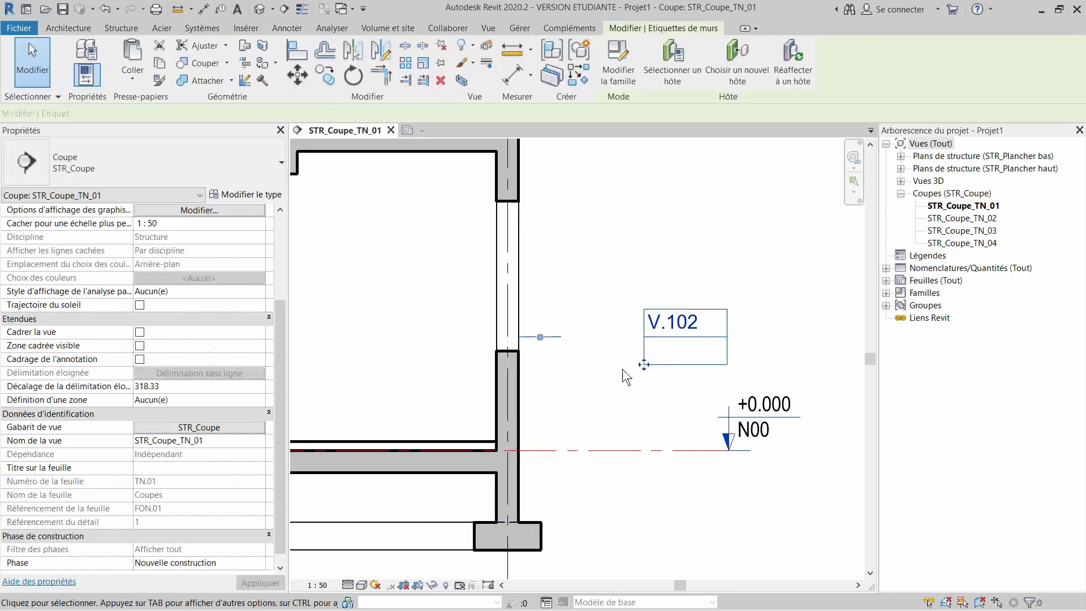
{"action": "left_click", "coordinate": [214, 180]}
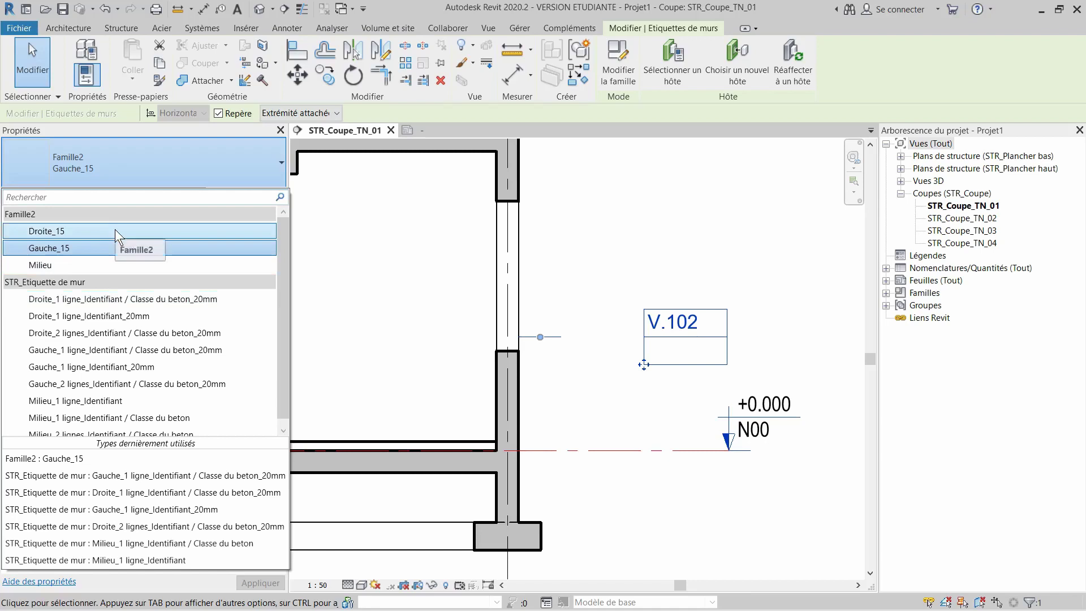
{"action": "left_click", "coordinate": [115, 229]}
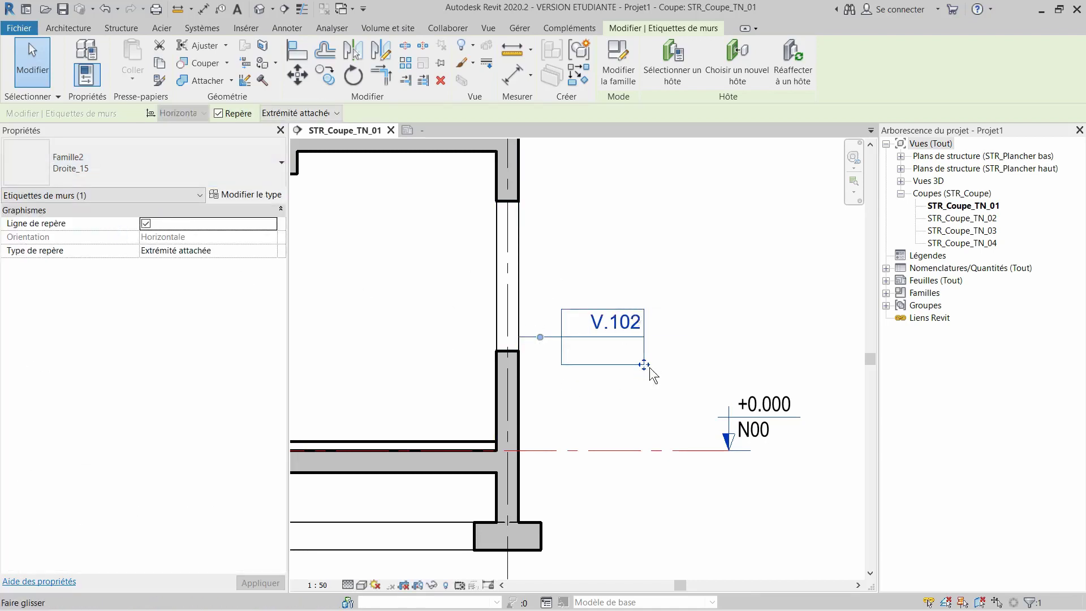
Step: Move the V.102 tag lower beside the wall and set the Droite_15 type's leader arrowhead to STR_Point 1mm
{"action": "left_click_drag", "start_coordinate": [646, 365], "coordinate": [626, 418]}
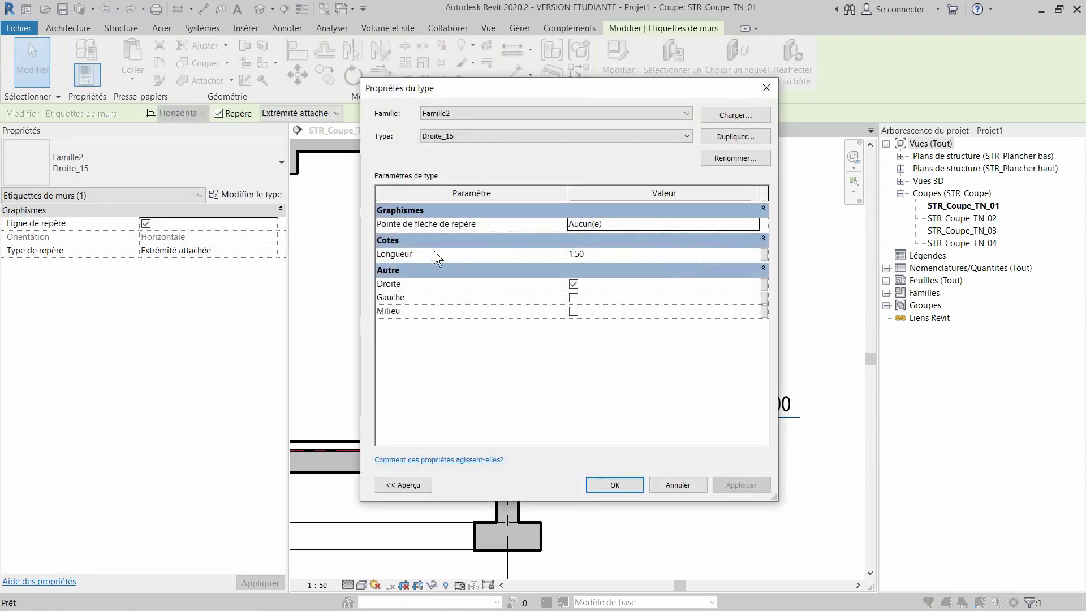
{"action": "left_click", "coordinate": [754, 225]}
{"action": "left_click", "coordinate": [754, 224]}
{"action": "scroll", "coordinate": [642, 289], "scroll_direction": "down", "scroll_amount": 1}
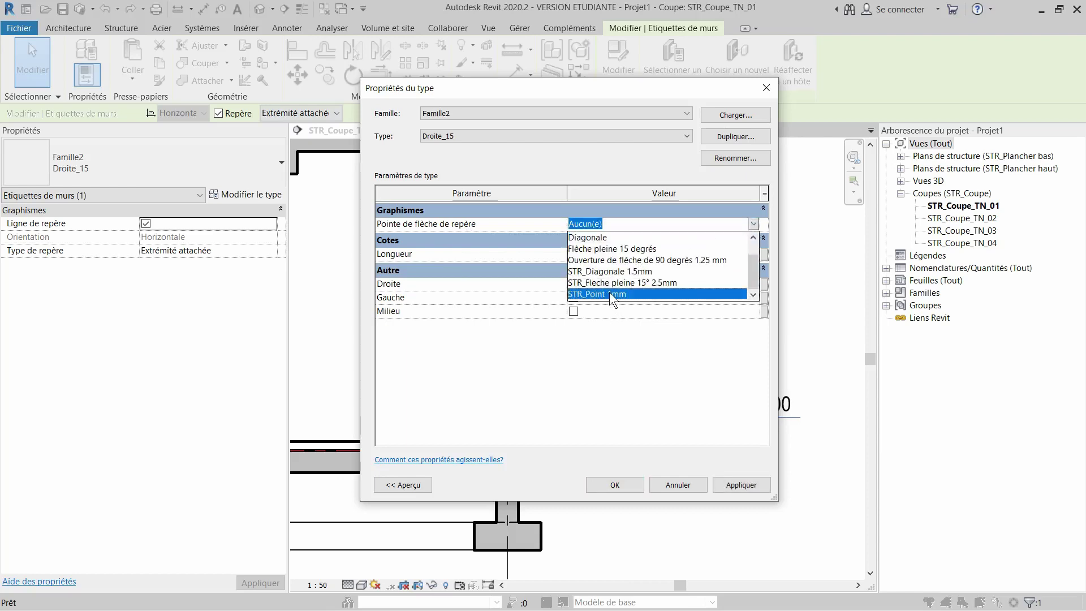
{"action": "left_click", "coordinate": [617, 298]}
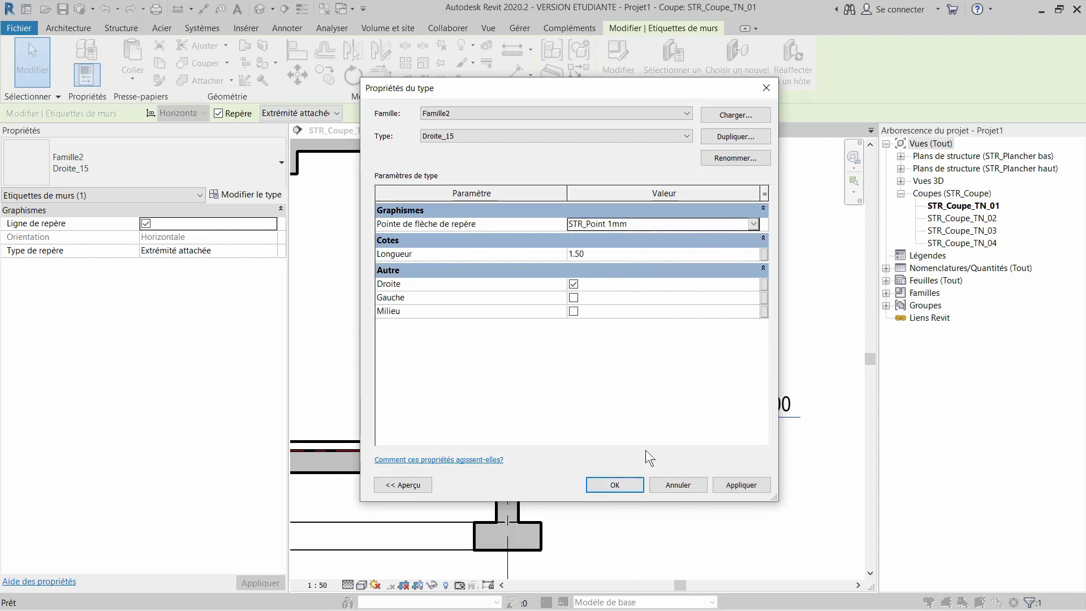
{"action": "left_click", "coordinate": [622, 484]}
Step: Set the tag's leader to Extrémité libre with its end inside the concrete wall, and move the tag slightly higher
{"action": "left_click", "coordinate": [331, 116]}
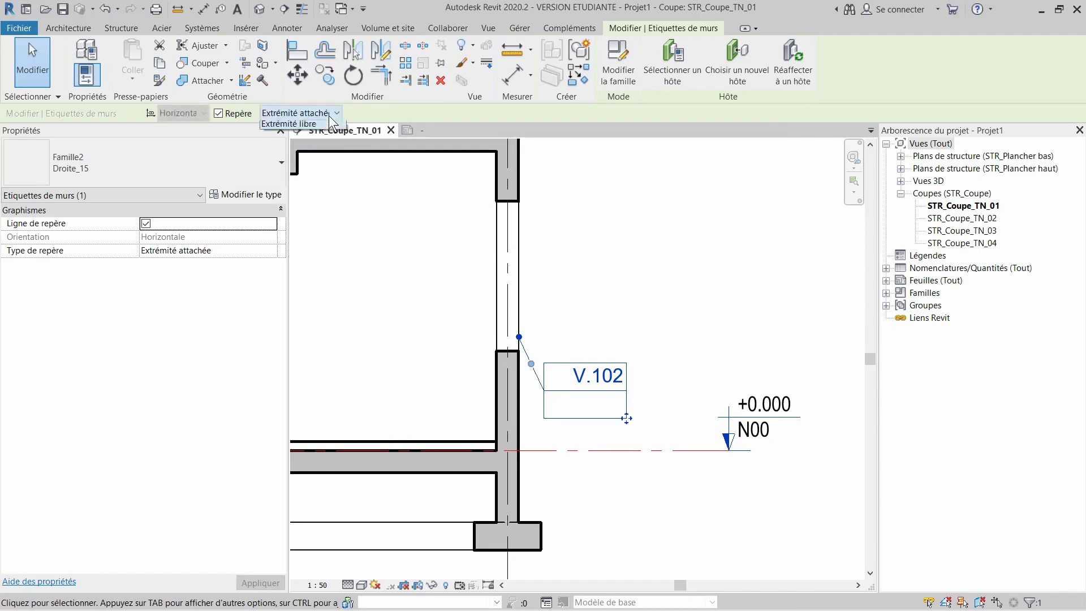
{"action": "left_click", "coordinate": [297, 124]}
{"action": "scroll", "coordinate": [453, 478], "scroll_direction": "up", "scroll_amount": 2}
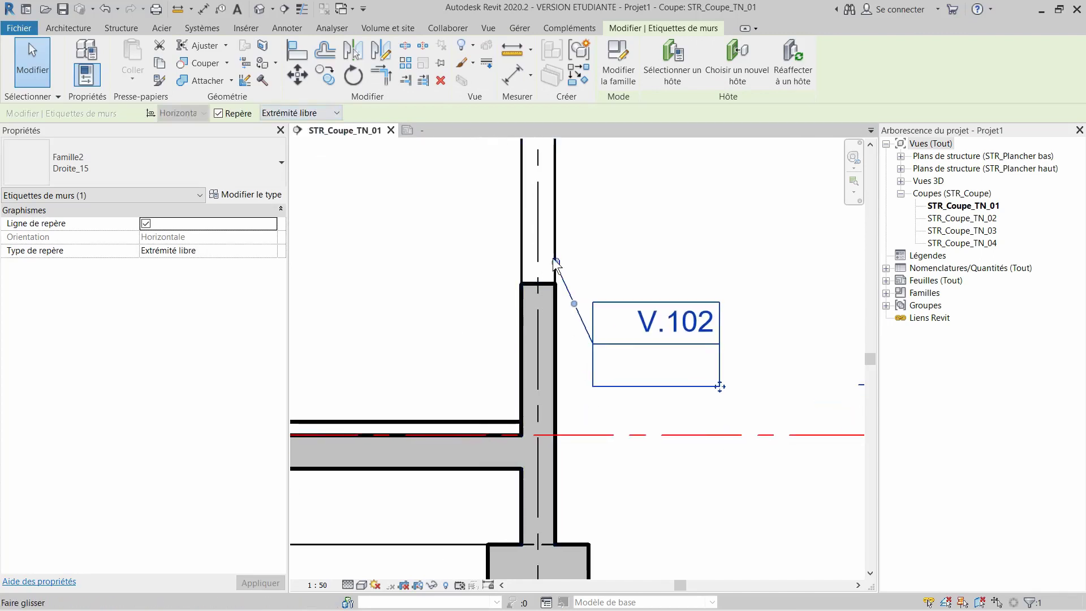
{"action": "left_click_drag", "start_coordinate": [555, 261], "coordinate": [546, 347]}
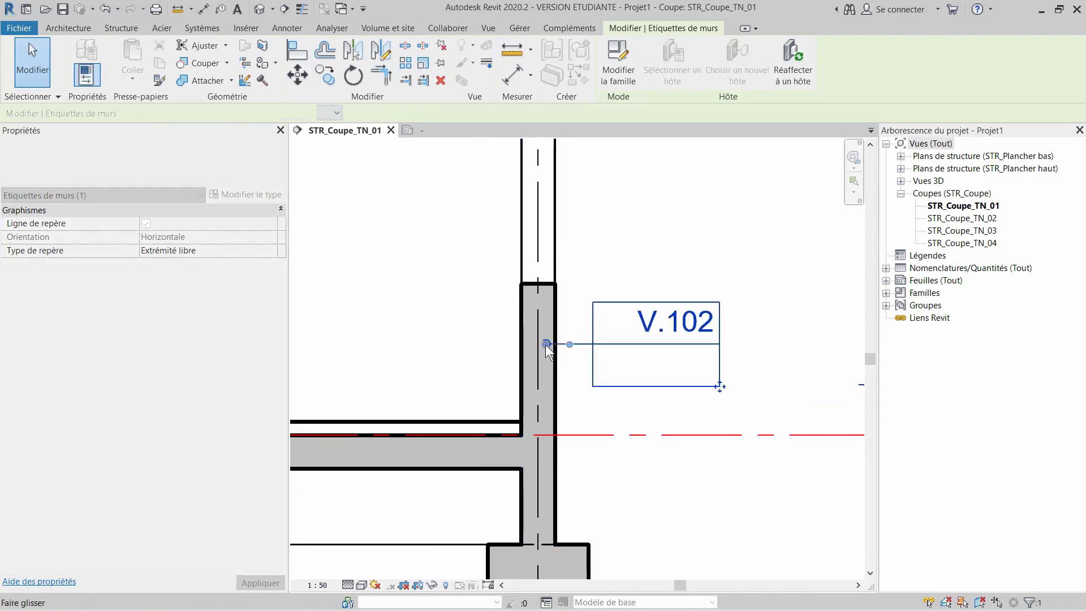
{"action": "left_click", "coordinate": [631, 391]}
{"action": "left_click", "coordinate": [701, 338]}
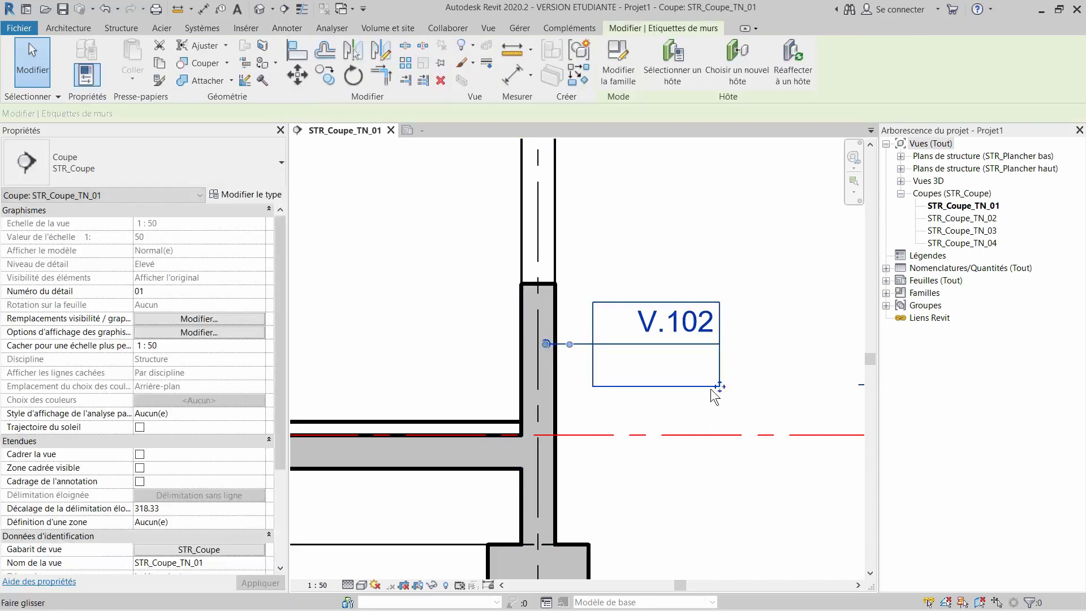
{"action": "left_click_drag", "start_coordinate": [711, 389], "coordinate": [711, 329]}
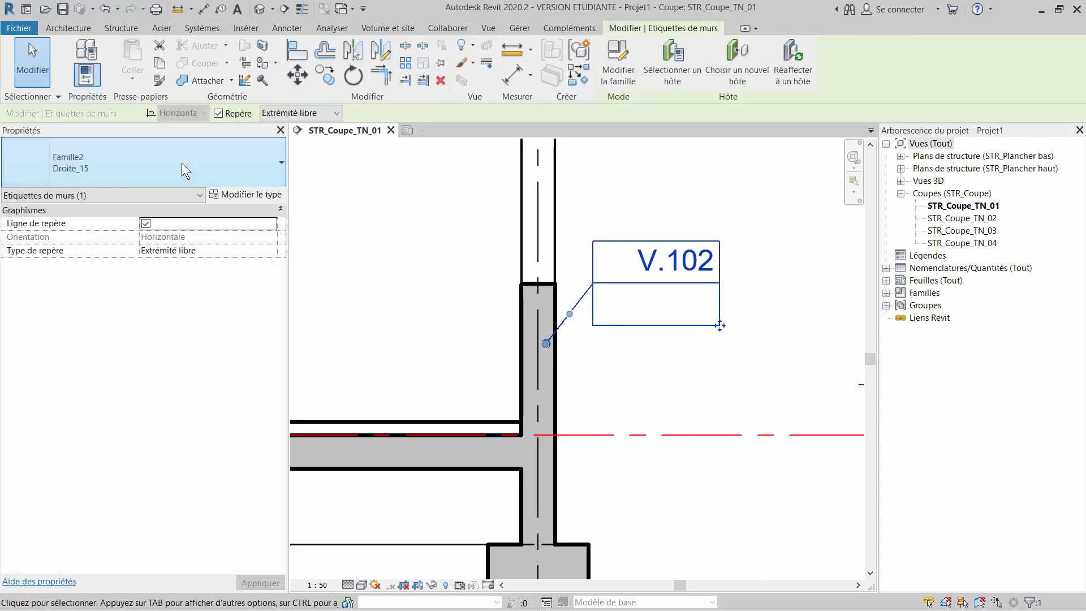
Step: Change the V.102 tag to the Gauche_15 type of Famille2 and move it to the left side of the wall
{"action": "left_click", "coordinate": [182, 163]}
{"action": "left_click", "coordinate": [138, 248]}
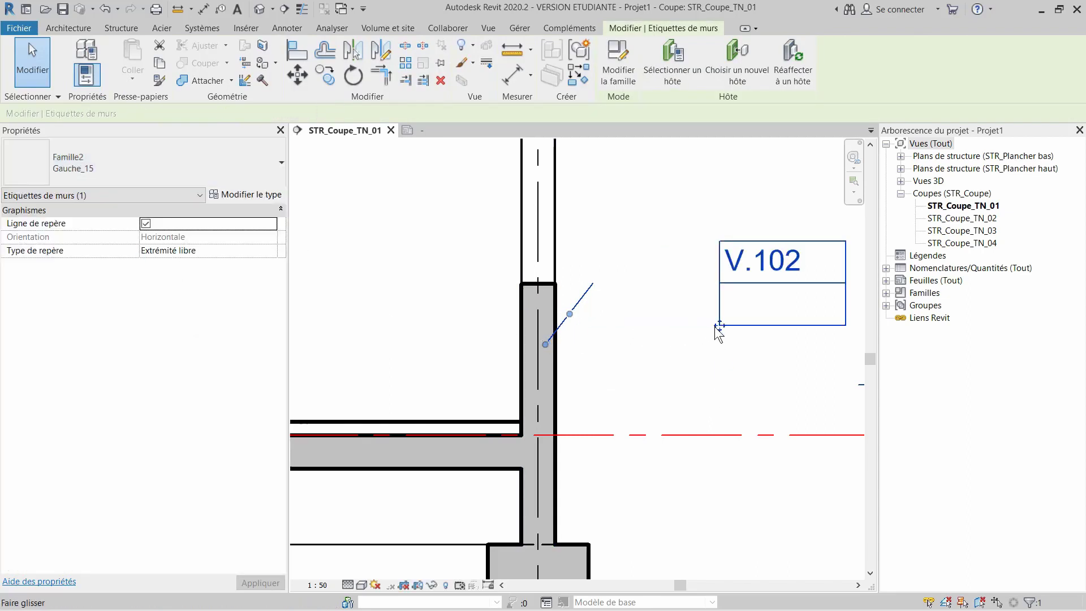
{"action": "left_click_drag", "start_coordinate": [717, 327], "coordinate": [351, 345]}
{"action": "left_click", "coordinate": [425, 405]}
{"action": "middle_click_drag", "start_coordinate": [425, 406], "coordinate": [515, 381]}
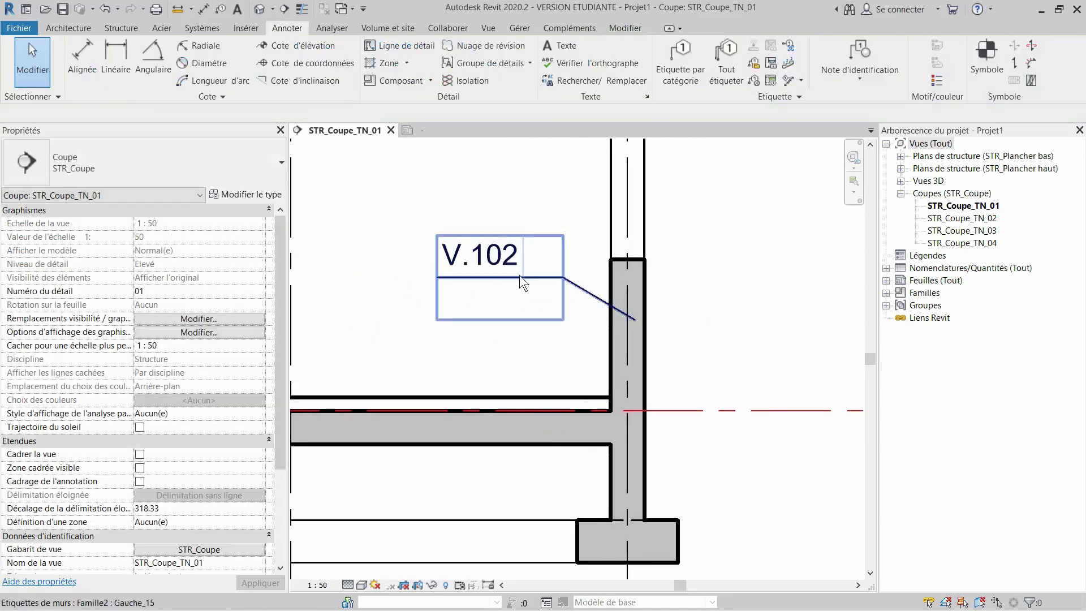
Step: Set the leader arrowhead of the Gauche_15 tag type to STR_Fleche pleine 15° 2.5mm
{"action": "left_click", "coordinate": [519, 275]}
{"action": "left_click", "coordinate": [244, 193]}
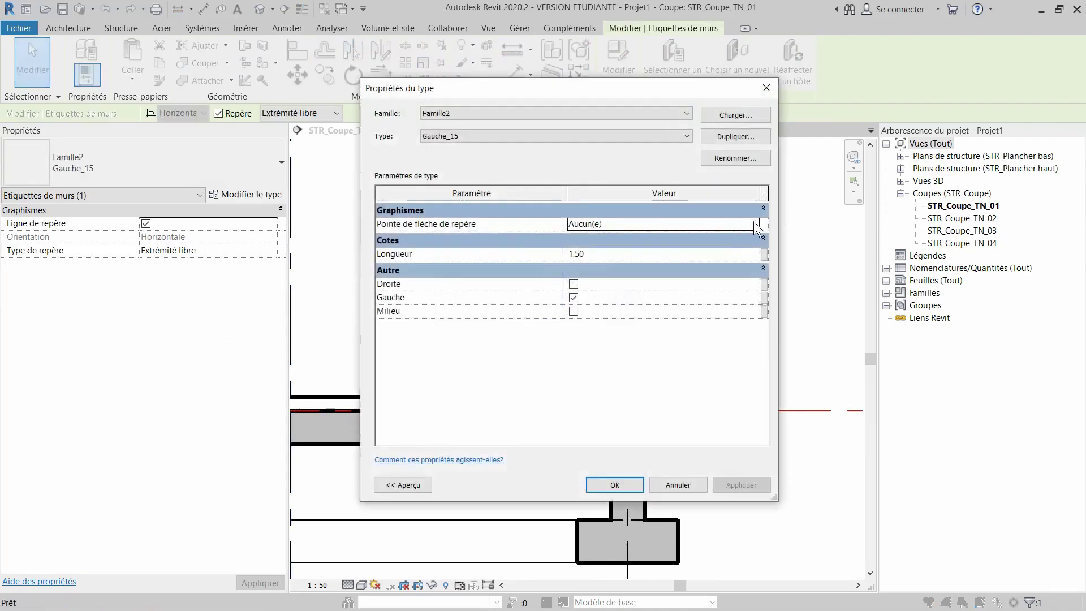
{"action": "left_click", "coordinate": [755, 224]}
{"action": "left_click", "coordinate": [621, 287]}
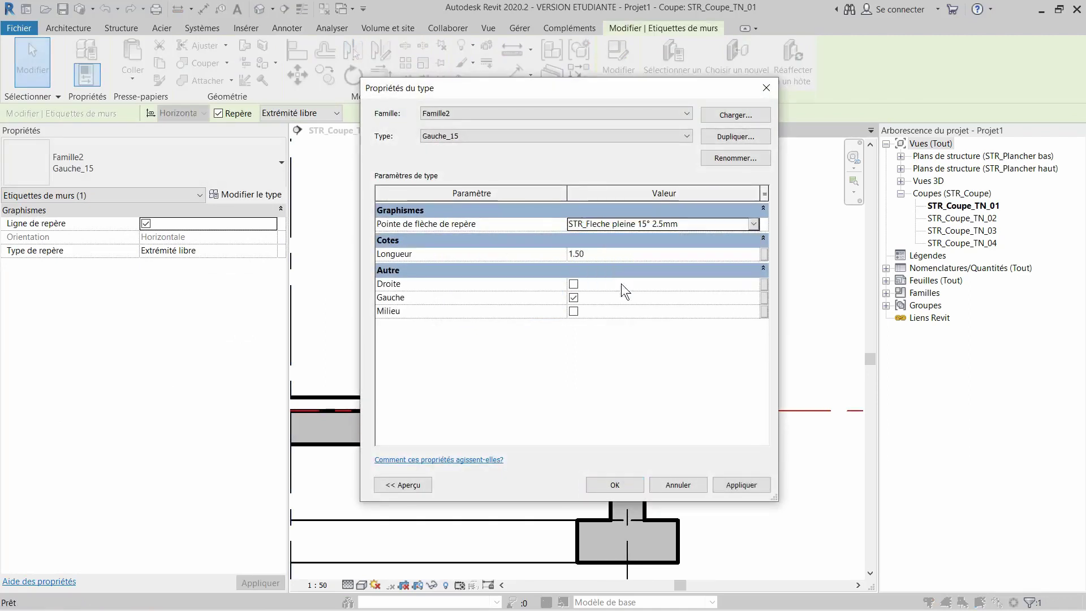
{"action": "left_click", "coordinate": [615, 484]}
{"action": "left_click", "coordinate": [541, 326]}
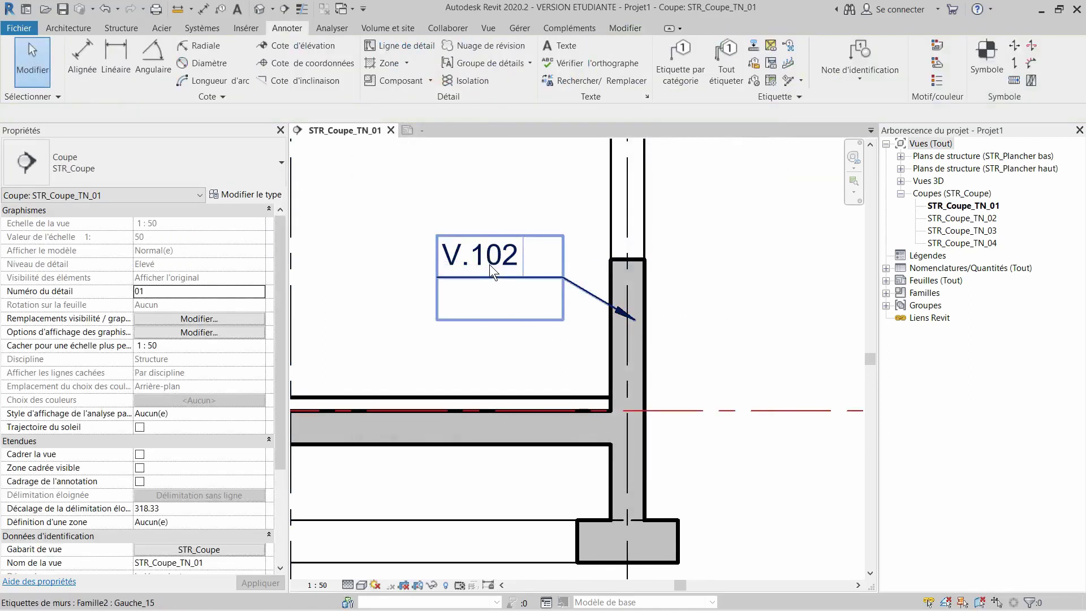
Step: Change the V.102 tag to the Milieu type without a leader and place it to the right of the wall
{"action": "left_click", "coordinate": [489, 263]}
{"action": "left_click", "coordinate": [135, 150]}
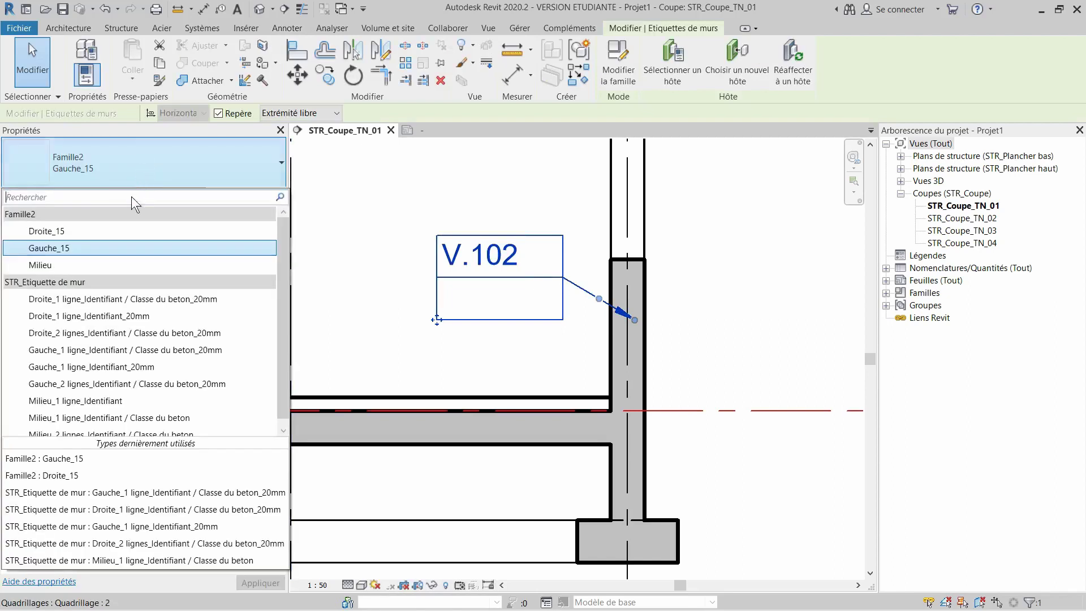
{"action": "left_click", "coordinate": [100, 265]}
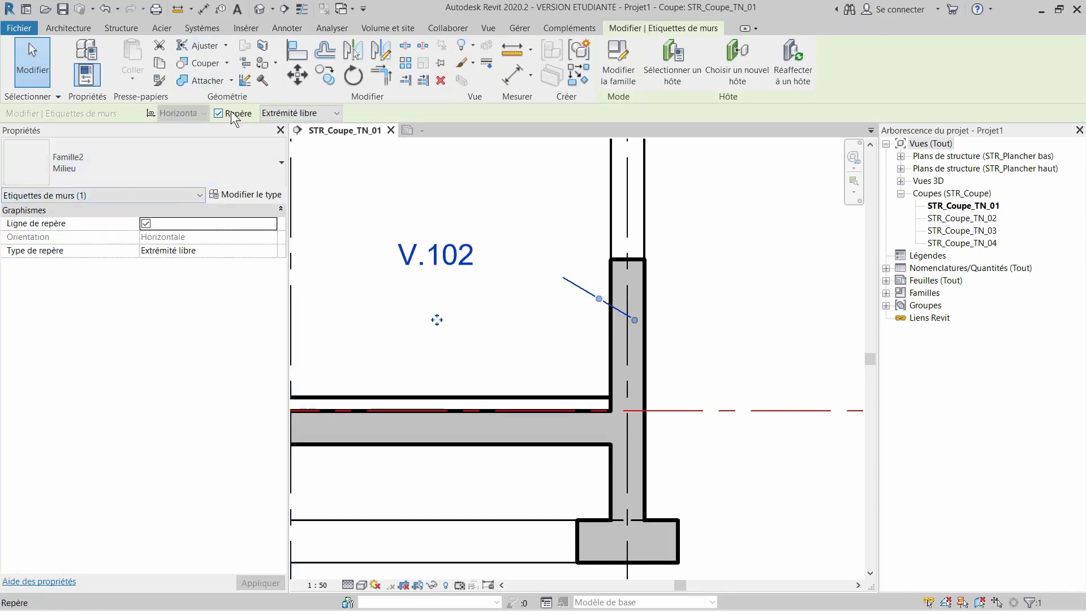
{"action": "left_click", "coordinate": [232, 114]}
{"action": "left_click_drag", "start_coordinate": [441, 323], "coordinate": [715, 346]}
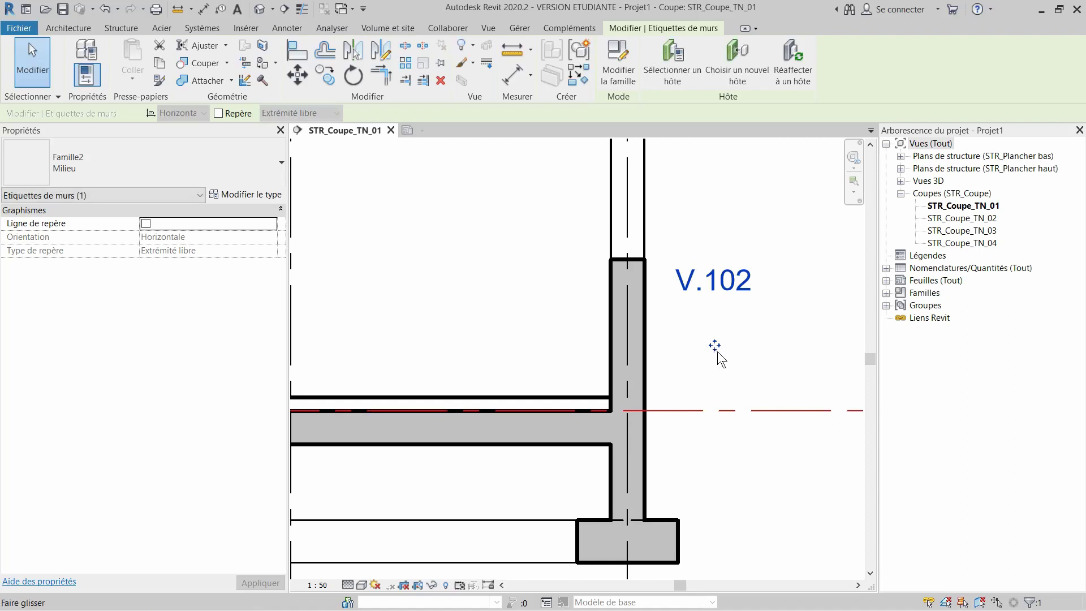
{"action": "left_click", "coordinate": [719, 353]}
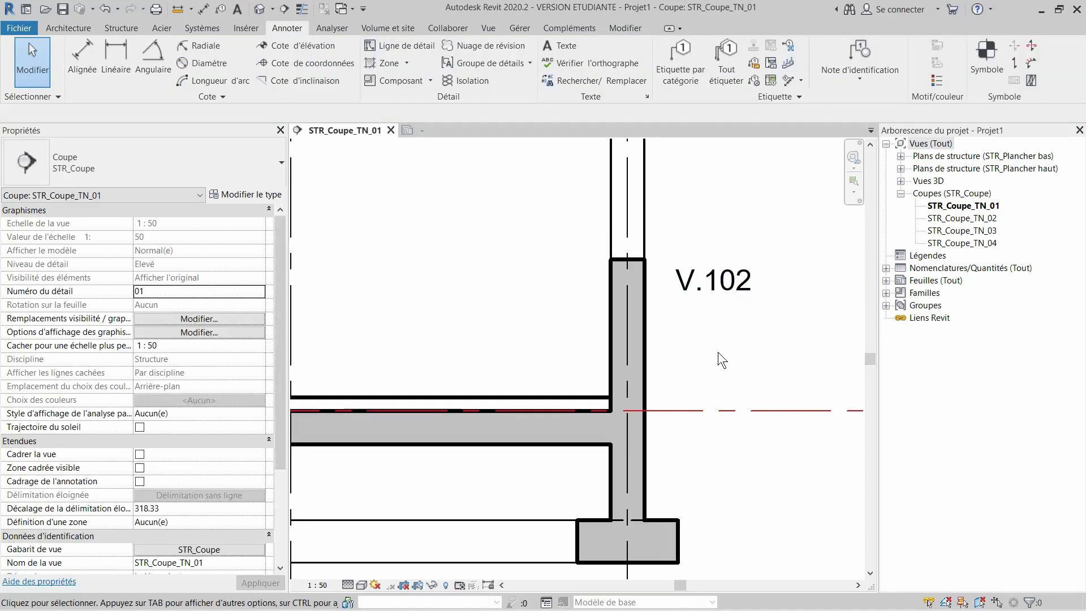